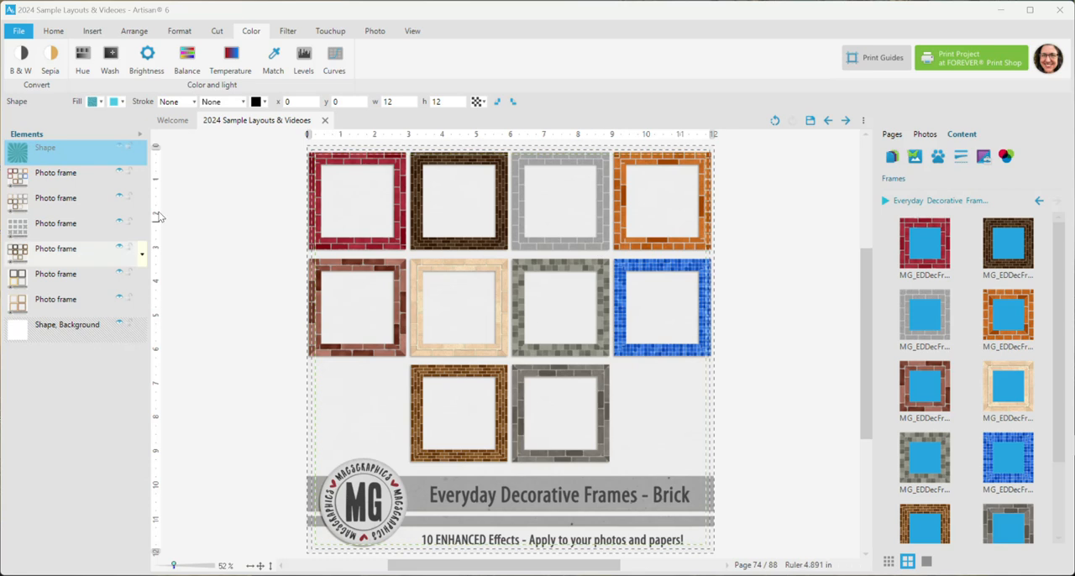
# Hide the six preview photo frames on the page, from the Brick set through the Canvas & Kraft set
pyautogui.click(119, 175)
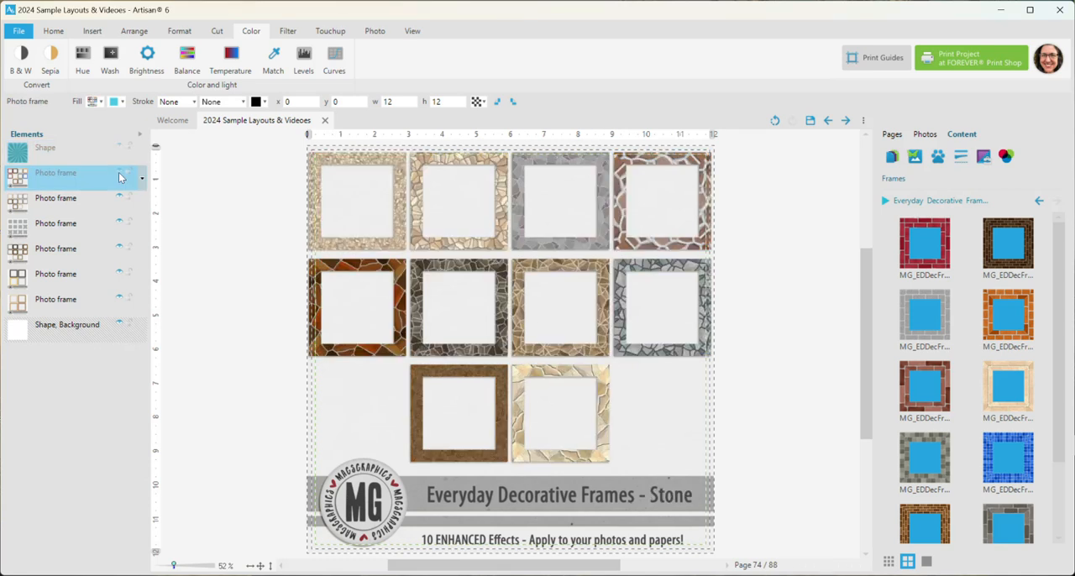
pyautogui.click(119, 201)
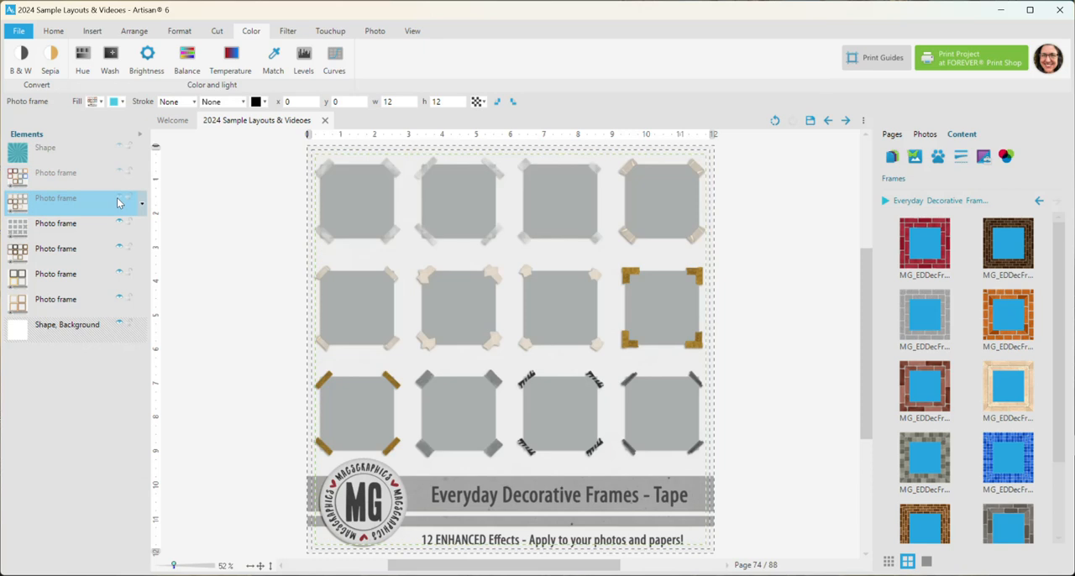
pyautogui.click(119, 227)
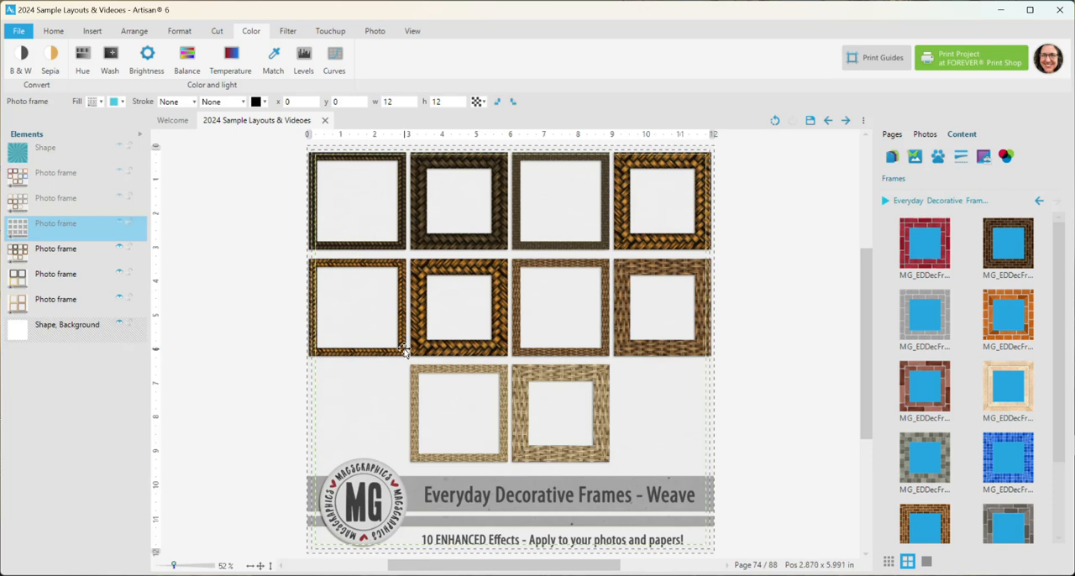
pyautogui.click(117, 252)
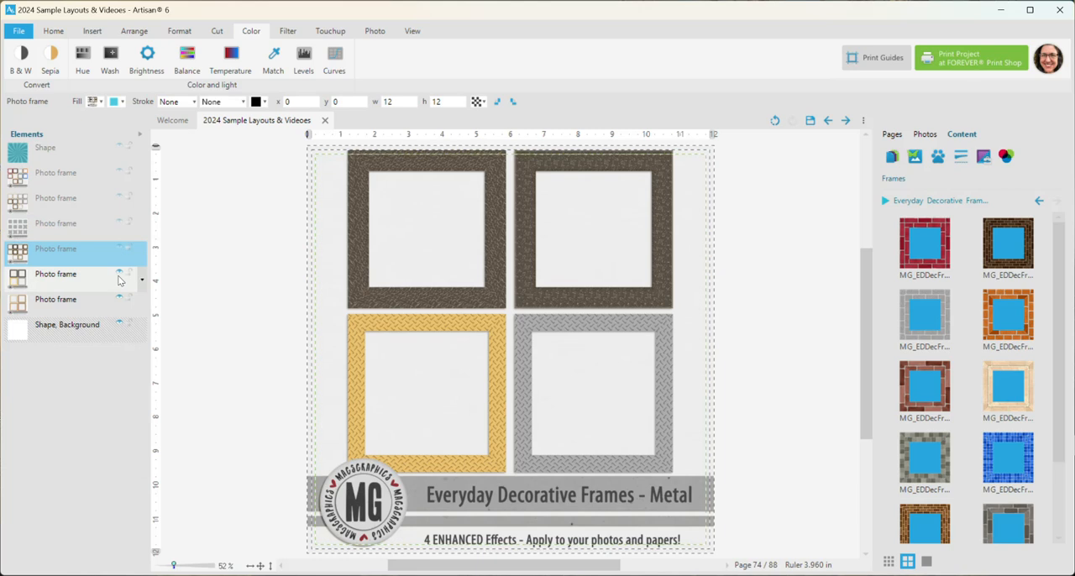
pyautogui.click(118, 276)
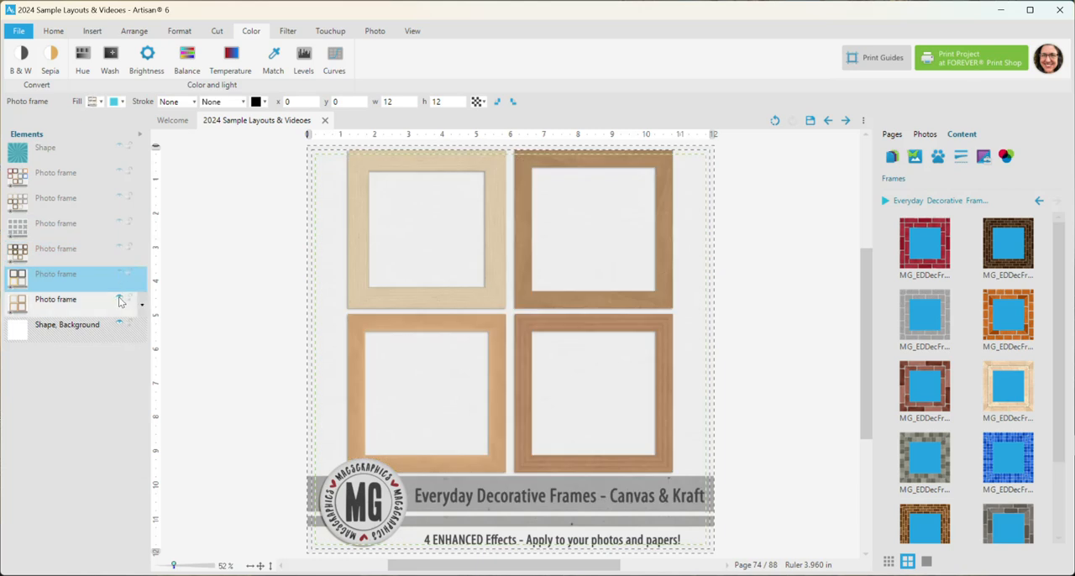
pyautogui.click(118, 301)
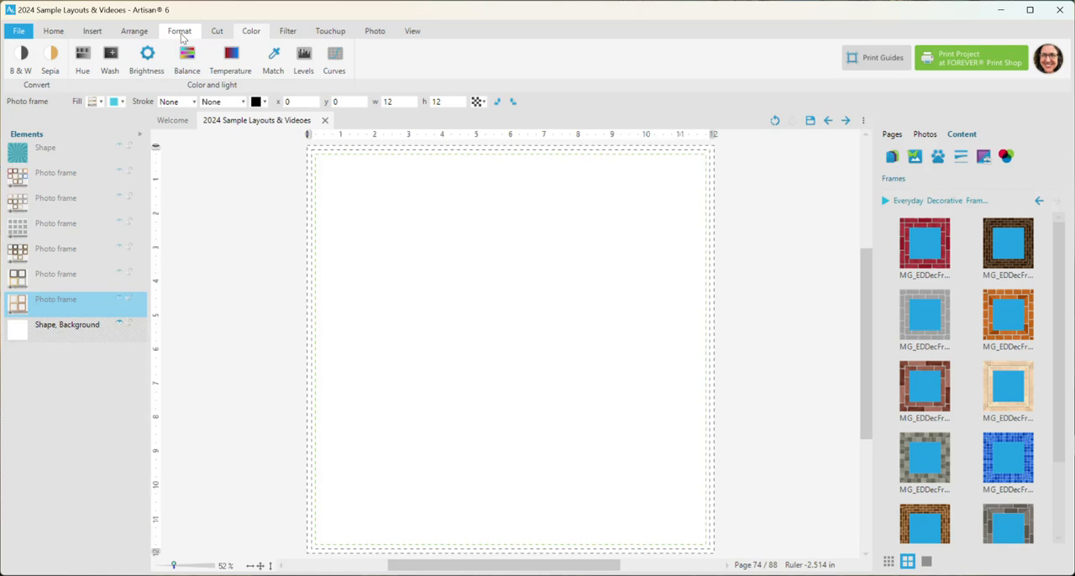
# Insert an empty photo frame near the page centre and enlarge it to about 6.14 × 6.14 in
pyautogui.click(93, 31)
pyautogui.click(63, 58)
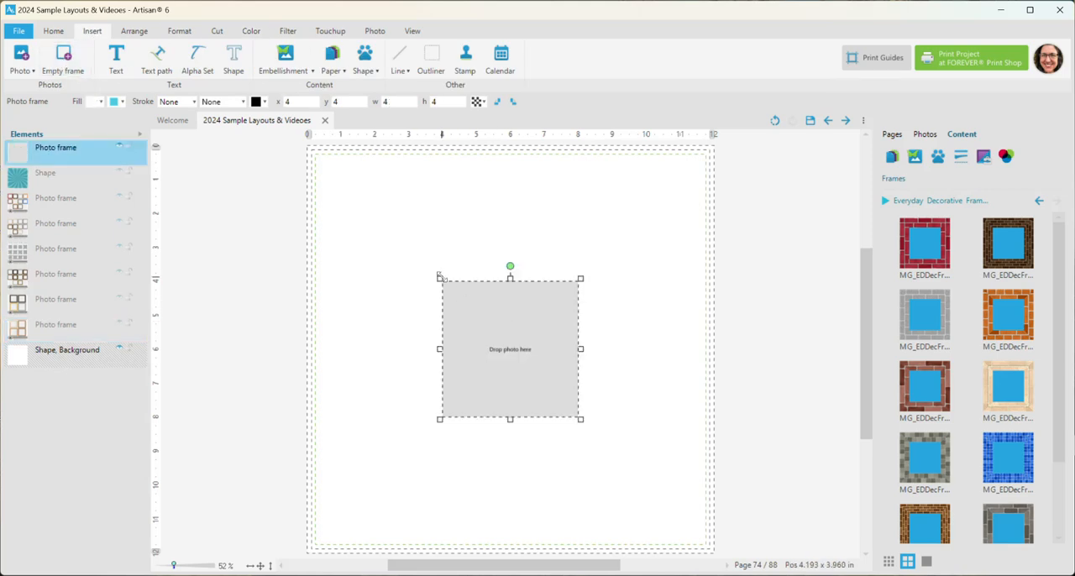
pyautogui.moveTo(438, 278); pyautogui.dragTo(367, 206)
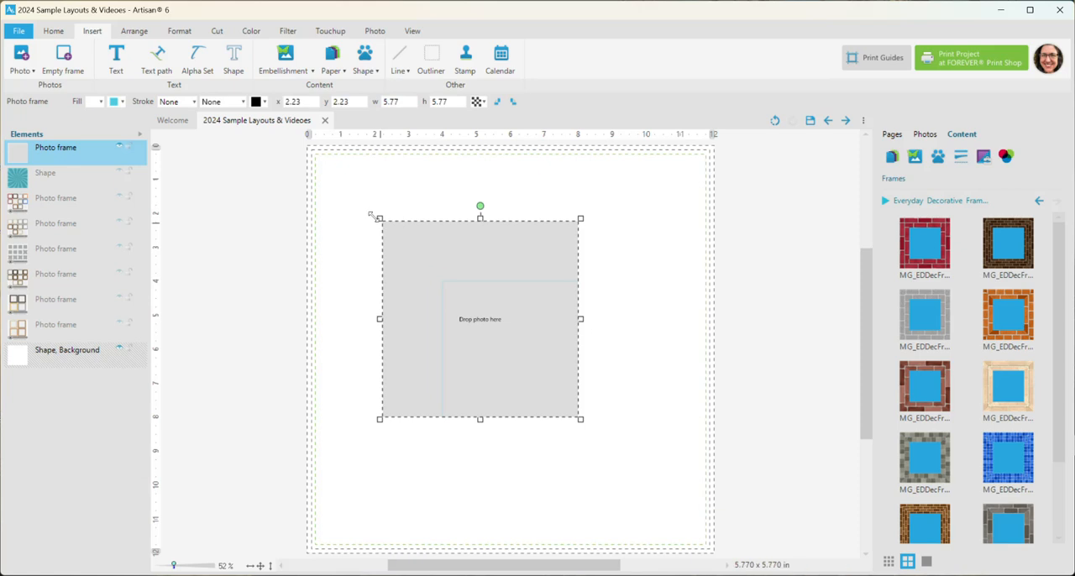
pyautogui.moveTo(538, 268); pyautogui.dragTo(569, 293)
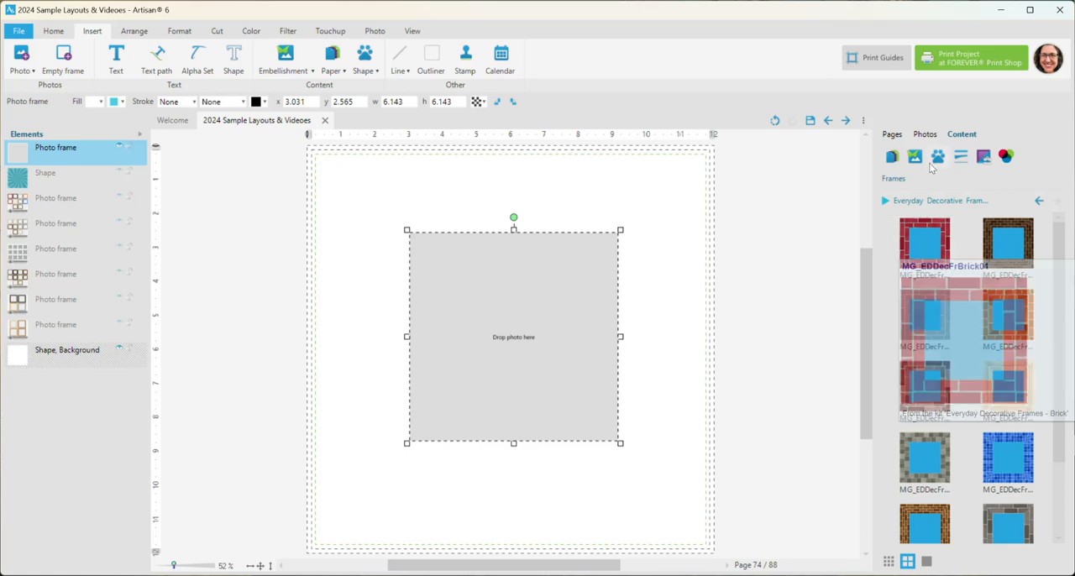
# Examine the kit lists for Frames, Papers and Embellishments, view the Everyday Decorative Frames - Brick embellishments, and return to Frames
pyautogui.click(888, 202)
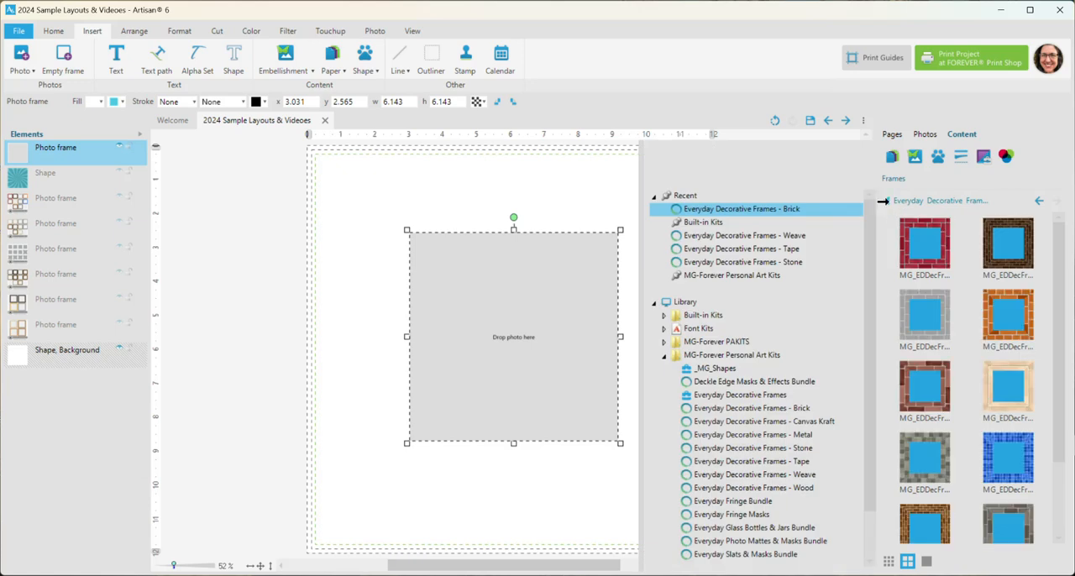
pyautogui.click(884, 202)
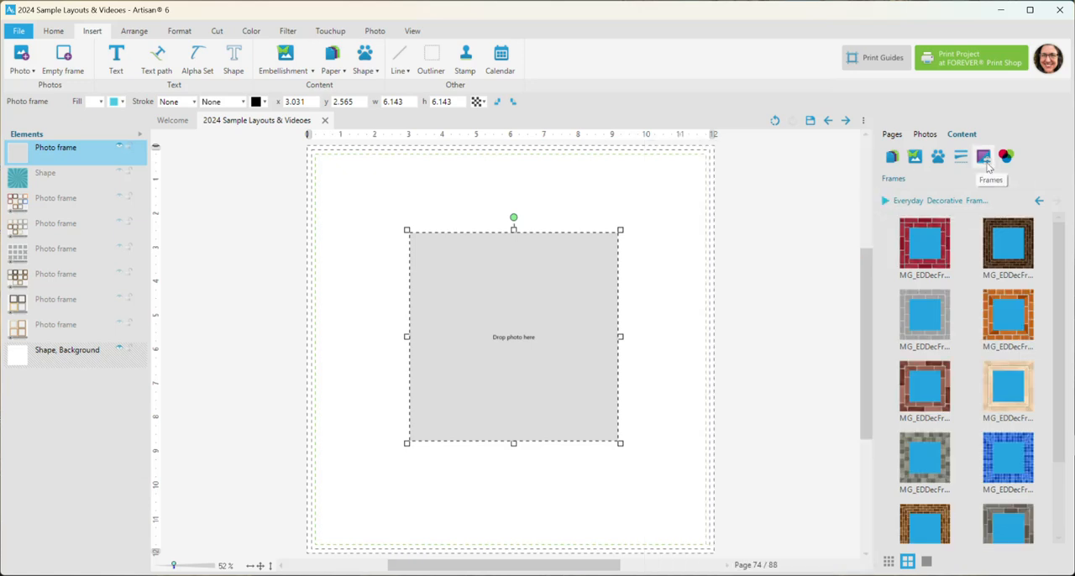
pyautogui.click(892, 158)
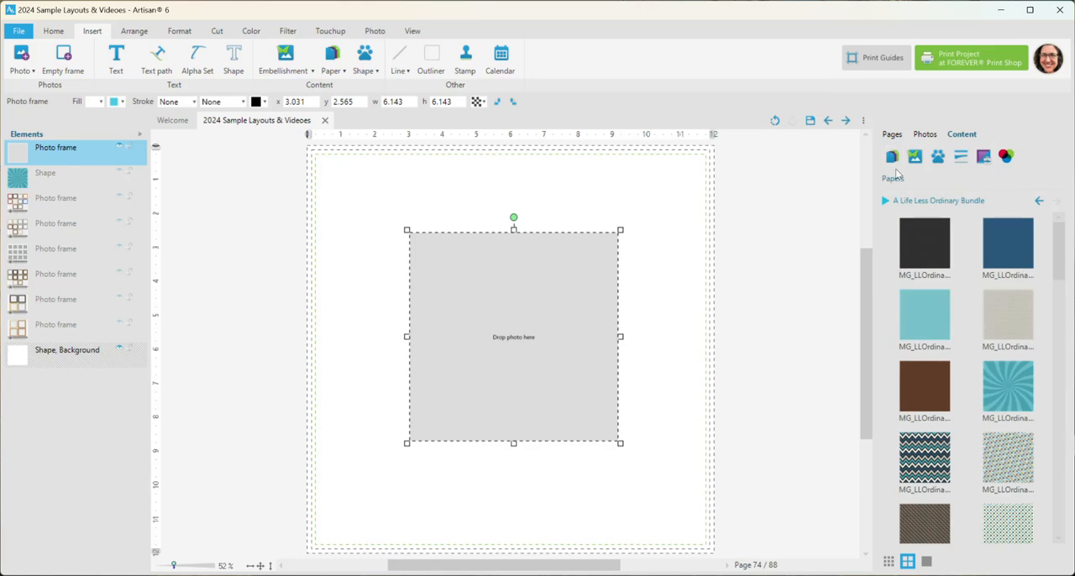
pyautogui.click(884, 202)
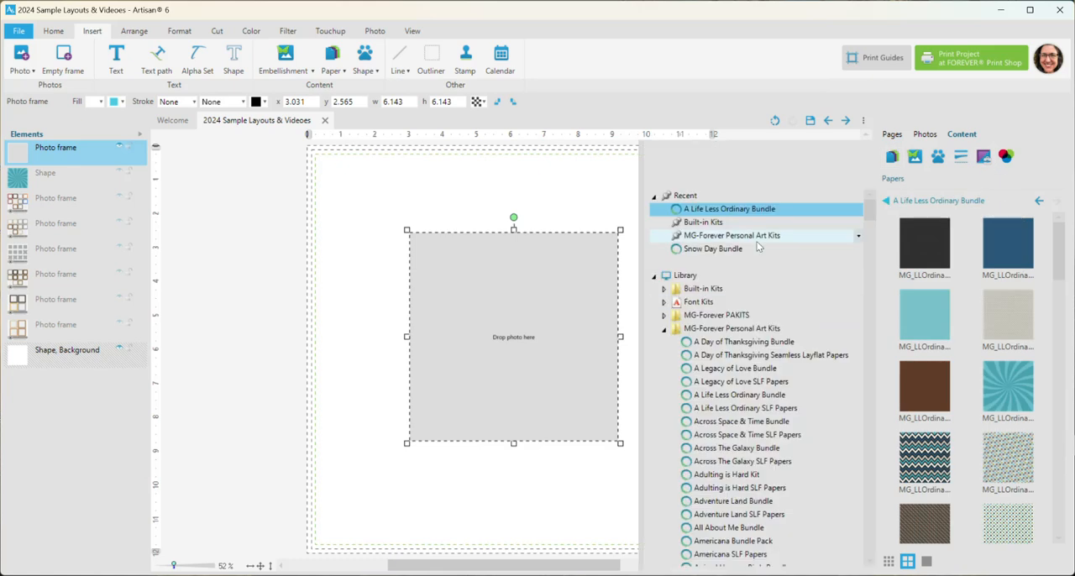
pyautogui.click(915, 156)
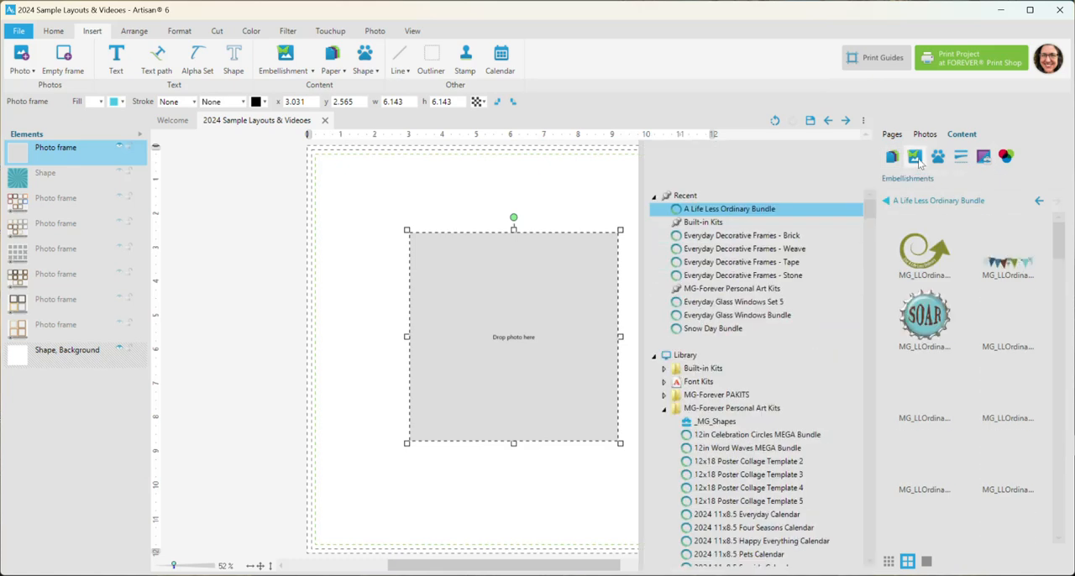
pyautogui.click(751, 236)
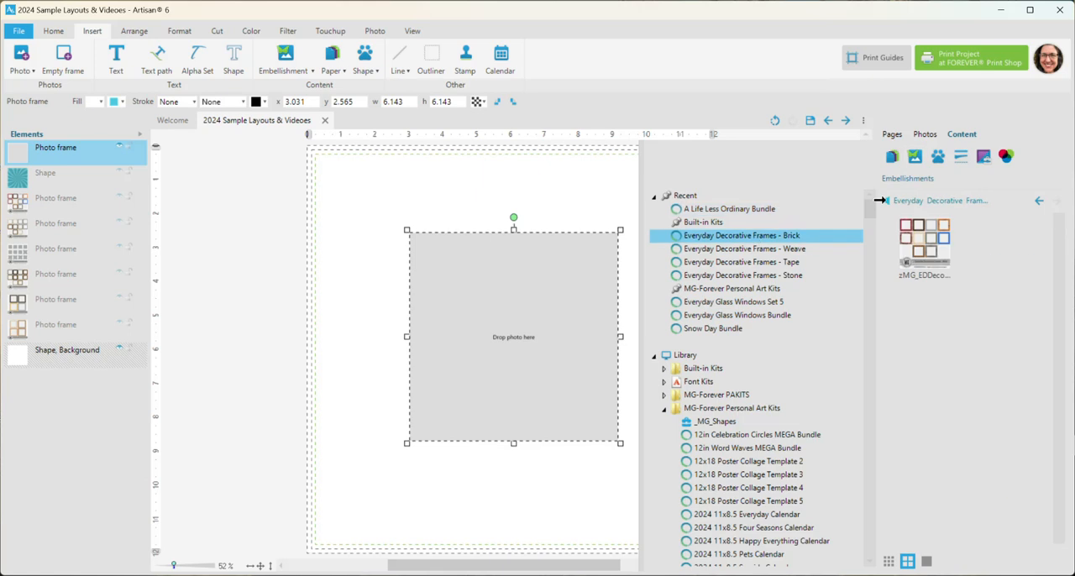
pyautogui.click(883, 201)
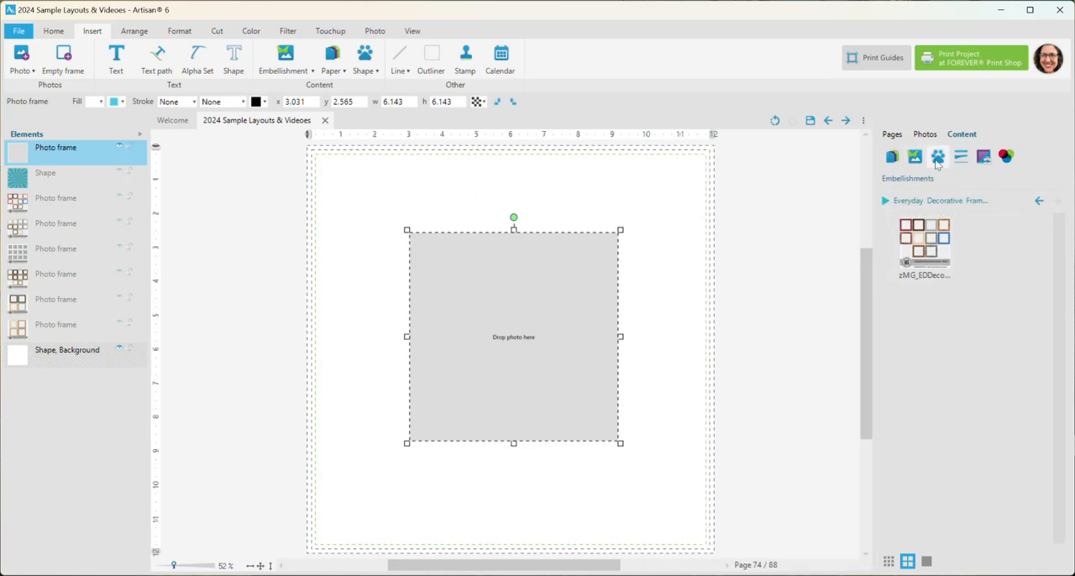
pyautogui.click(984, 157)
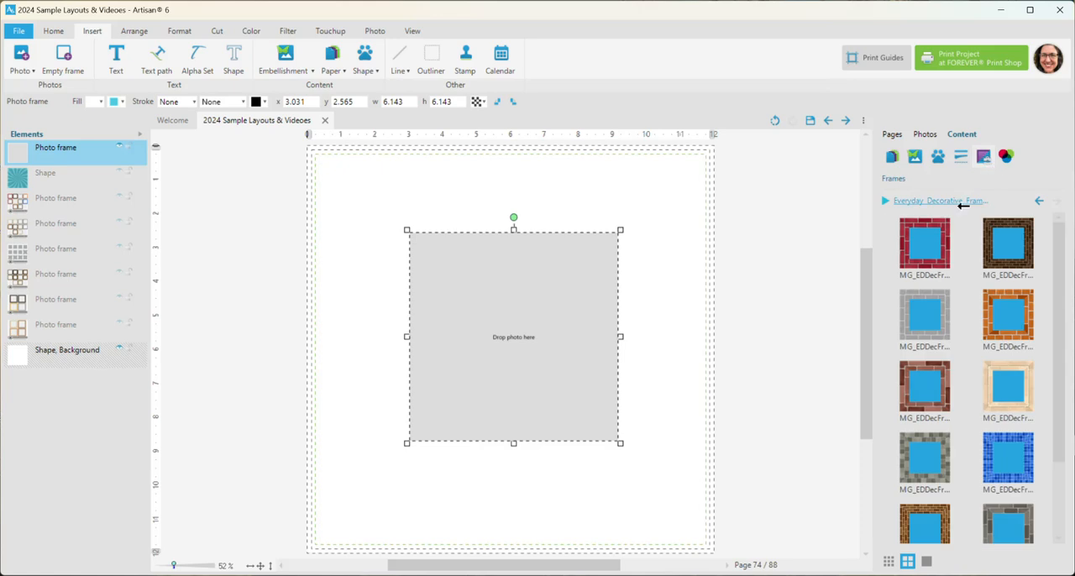
# Apply the red brick frame effect from Everyday Decorative Frames - Brick to the empty photo frame
pyautogui.click(928, 243)
pyautogui.rightClick(927, 244)
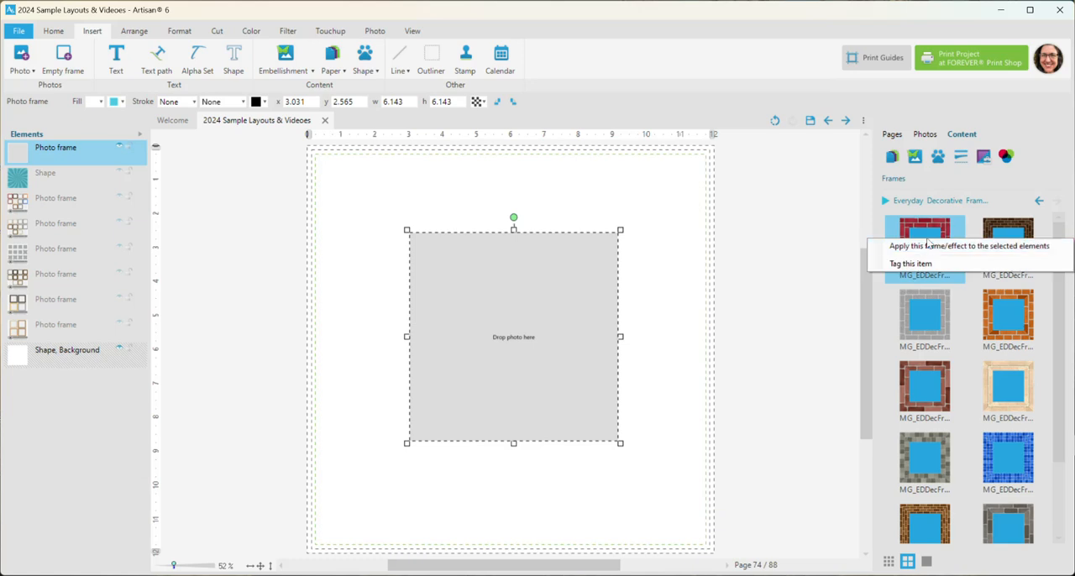
pyautogui.click(928, 246)
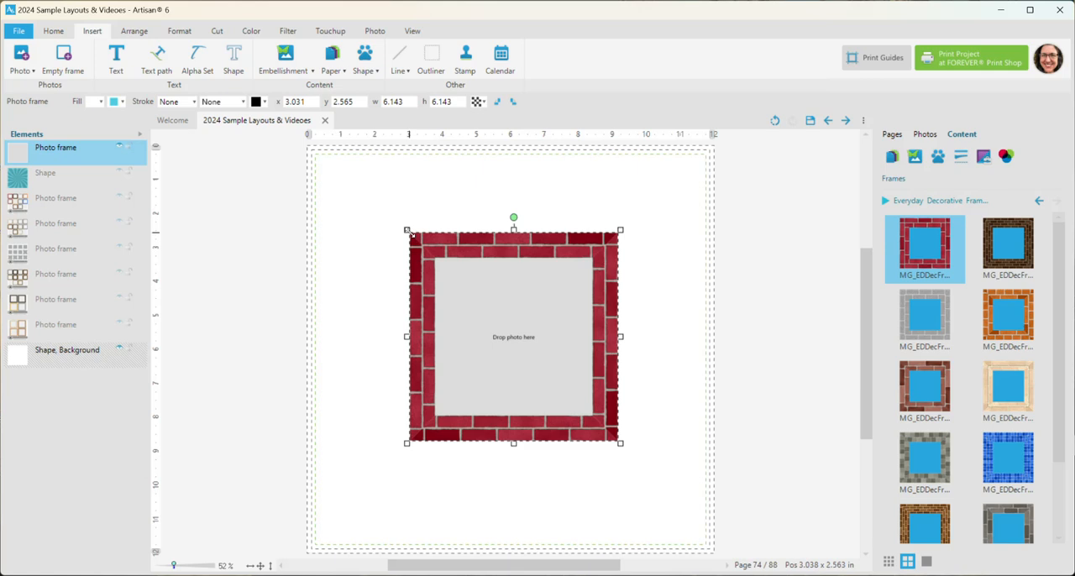
# Stretch the red brick photo frame into a landscape rectangle about 10.78 in wide and 7.61 in high
pyautogui.moveTo(406, 229); pyautogui.dragTo(387, 184)
pyautogui.moveTo(476, 221); pyautogui.dragTo(325, 194)
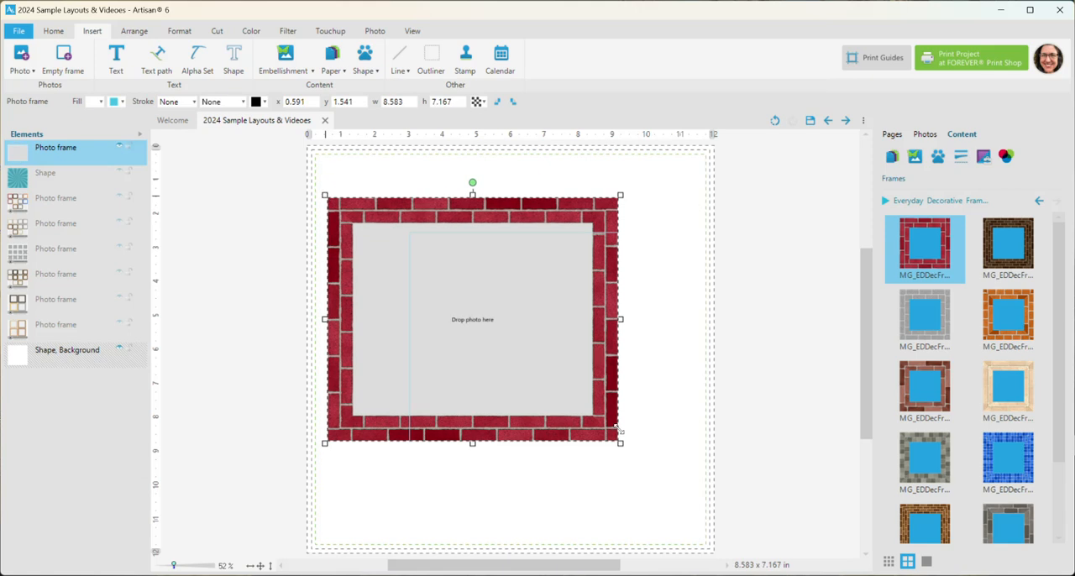
pyautogui.moveTo(622, 444); pyautogui.dragTo(700, 460)
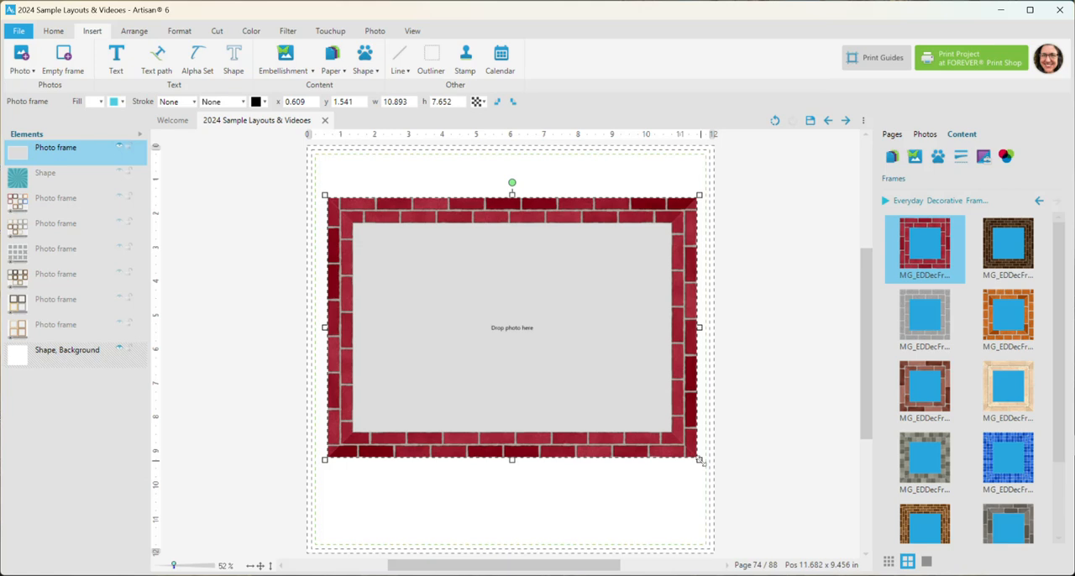
pyautogui.moveTo(700, 459)
pyautogui.mouseDown()
pyautogui.moveTo(698, 445)
pyautogui.moveTo(695, 470)
pyautogui.mouseUp()
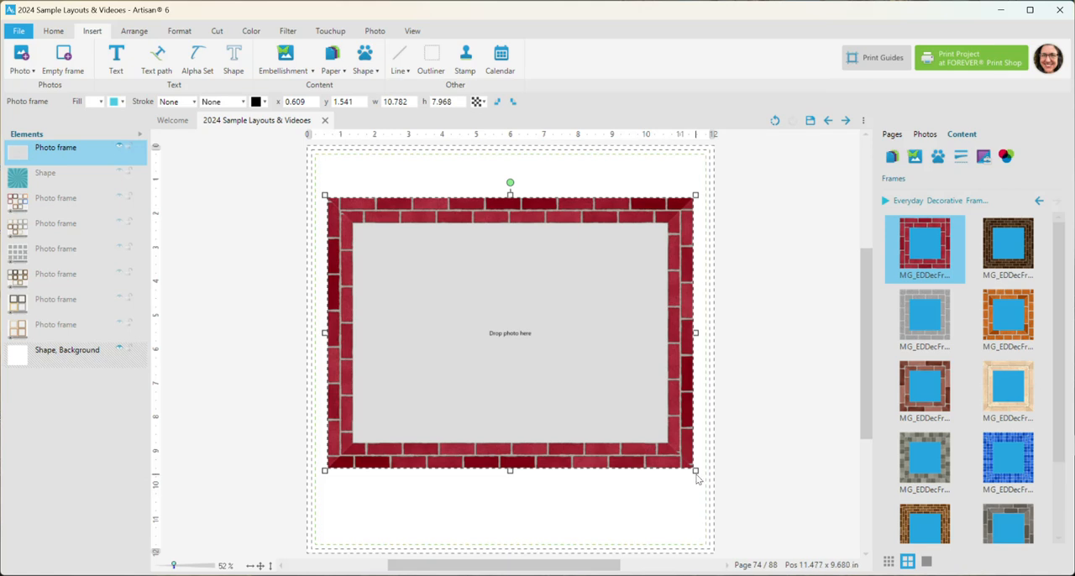
pyautogui.moveTo(695, 470)
pyautogui.mouseDown()
pyautogui.moveTo(685, 470)
pyautogui.moveTo(695, 458)
pyautogui.mouseUp()
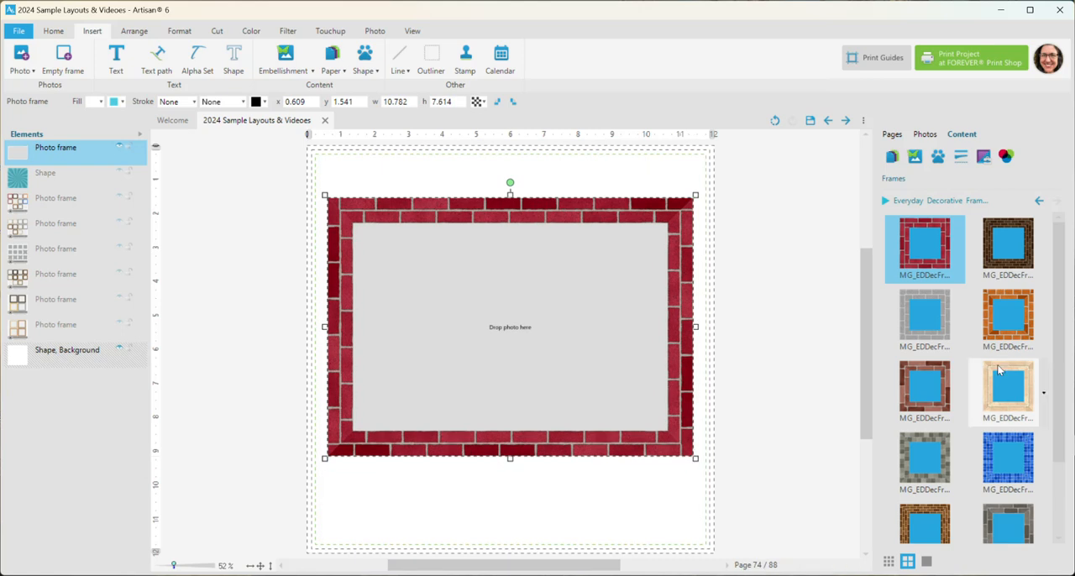
# Apply the dark brown, orange and cream brick frame effects in turn to the photo frame
pyautogui.rightClick(1001, 254)
pyautogui.click(1000, 264)
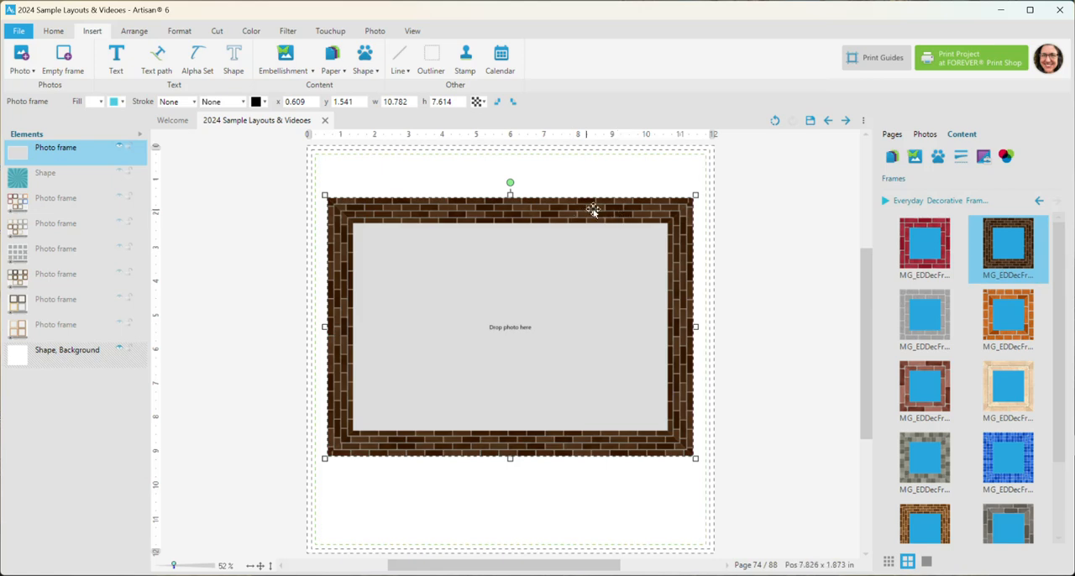
pyautogui.rightClick(990, 334)
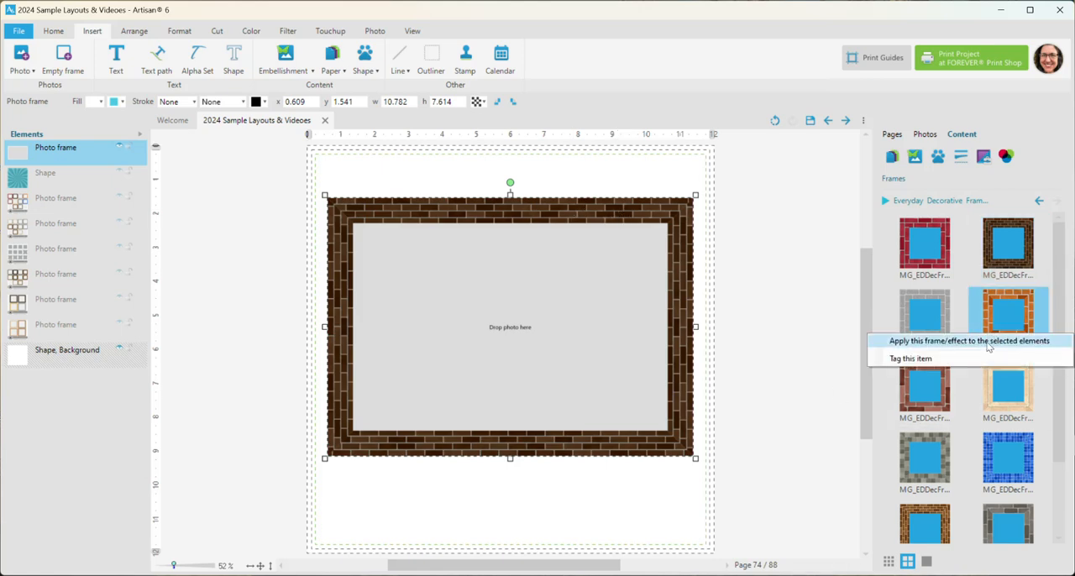
pyautogui.click(988, 341)
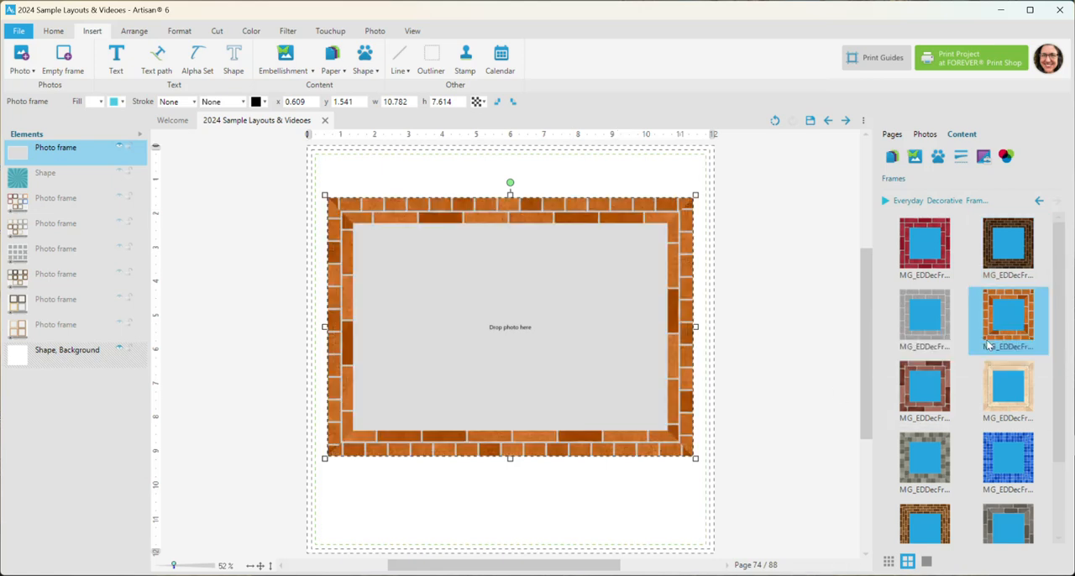
pyautogui.rightClick(995, 396)
pyautogui.click(995, 404)
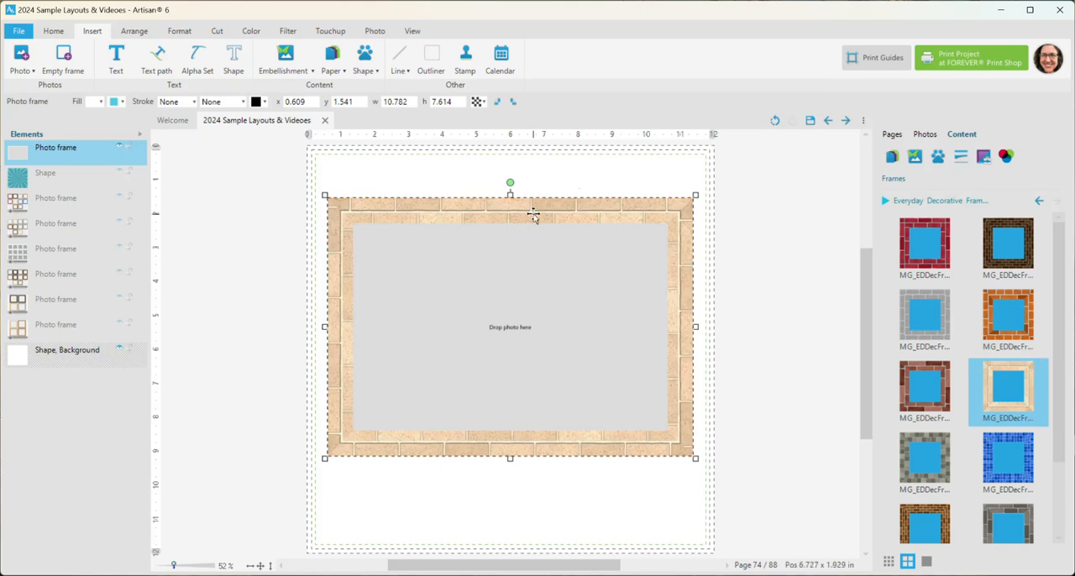
# Apply the blue mosaic tile frame effect from the Brick kit to the photo frame
pyautogui.scroll(-1, 998, 402)
pyautogui.rightClick(1001, 401)
pyautogui.click(1001, 404)
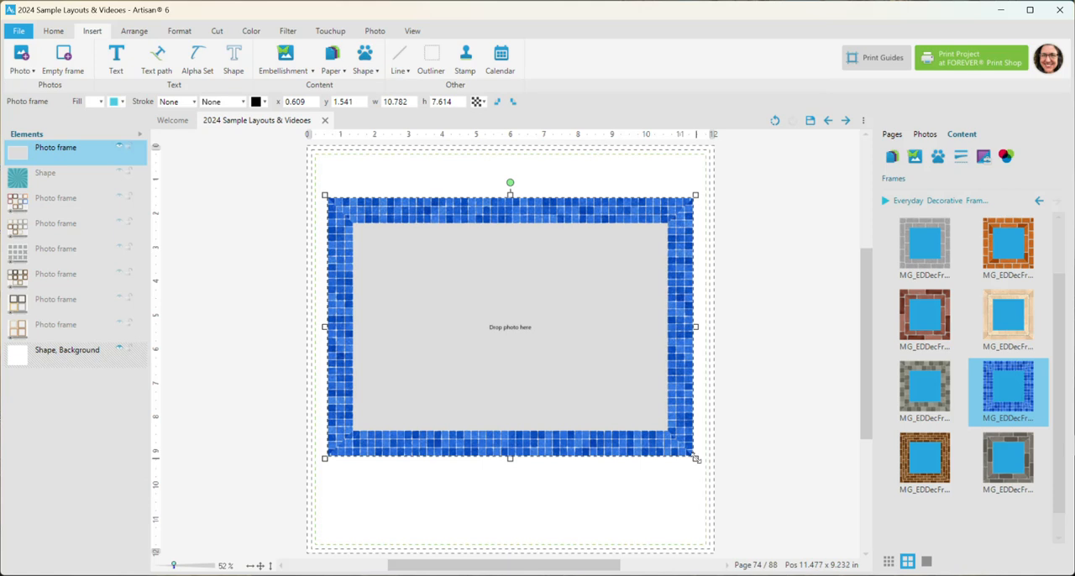
# Resize the tiled photo frame to about 10.88 × 7.07 in and apply the small brown brick frame effect
pyautogui.moveTo(695, 458); pyautogui.dragTo(689, 386)
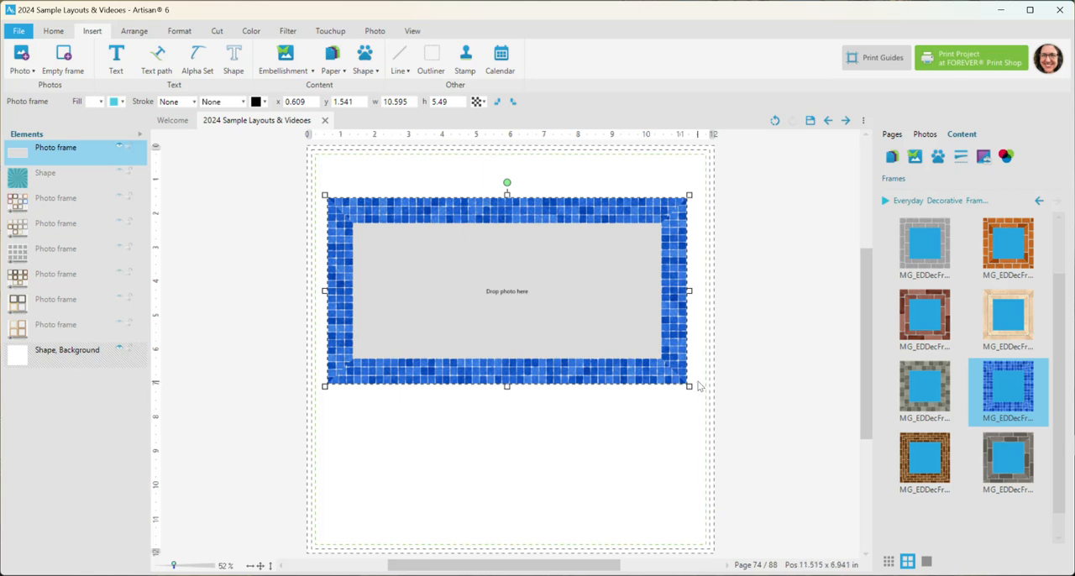
pyautogui.moveTo(689, 387); pyautogui.dragTo(699, 440)
pyautogui.rightClick(915, 460)
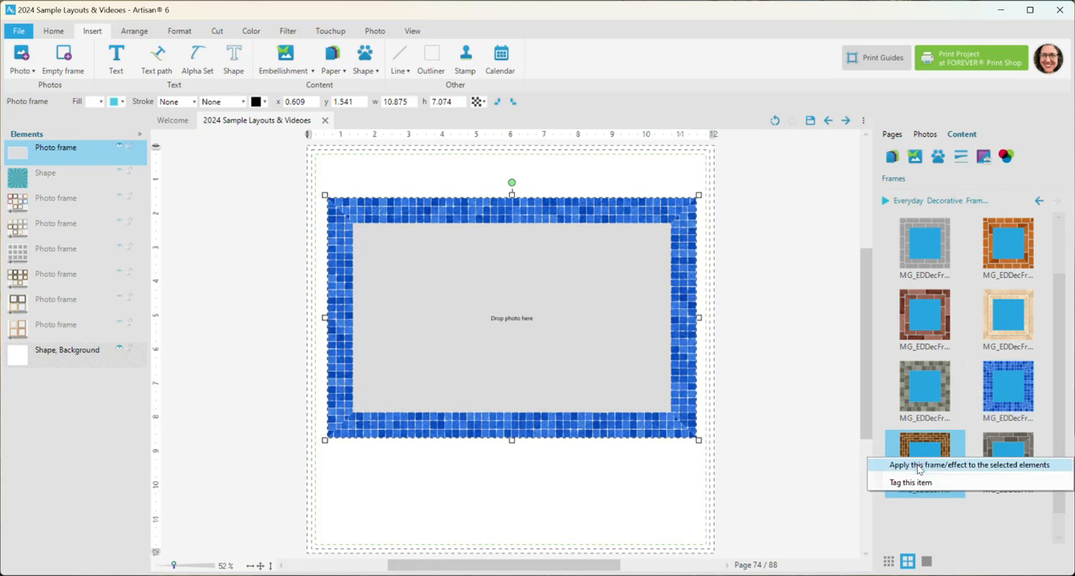
pyautogui.click(923, 465)
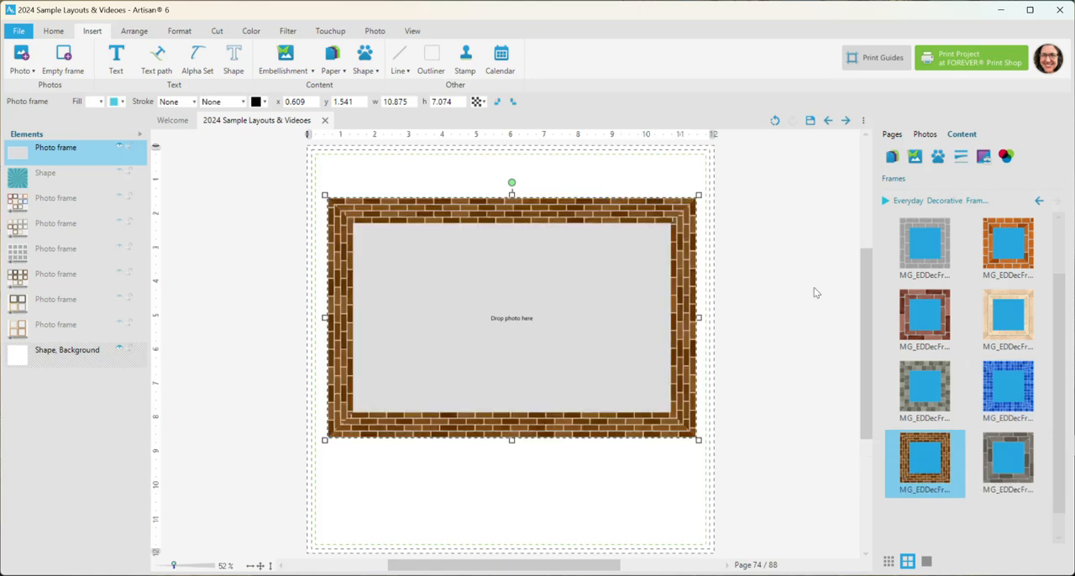
# Load the Everyday Decorative Frames - Stone kit and apply its first beige pebble stone effect to the photo frame
pyautogui.click(886, 199)
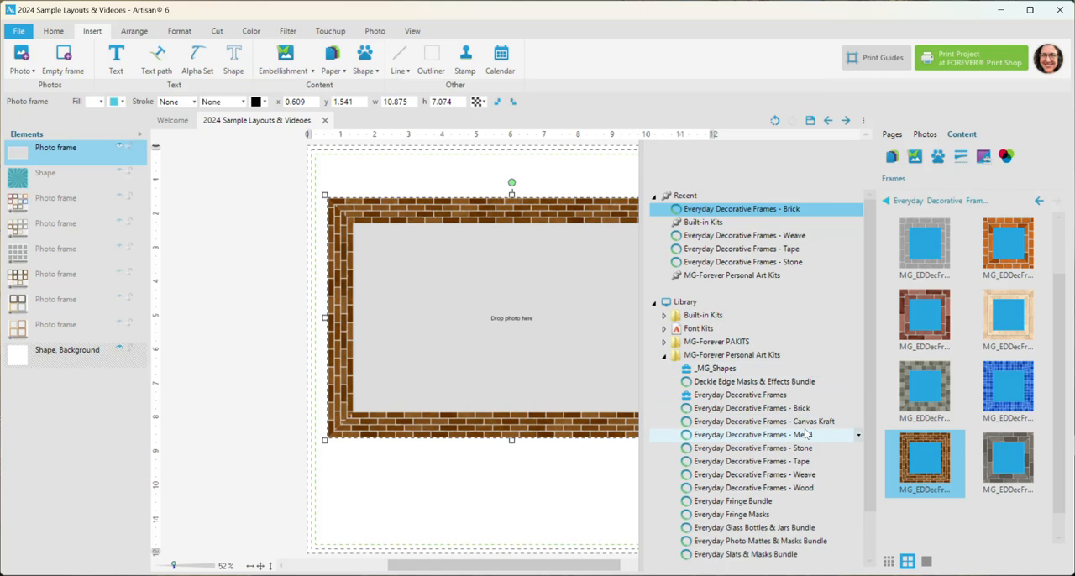
pyautogui.click(785, 447)
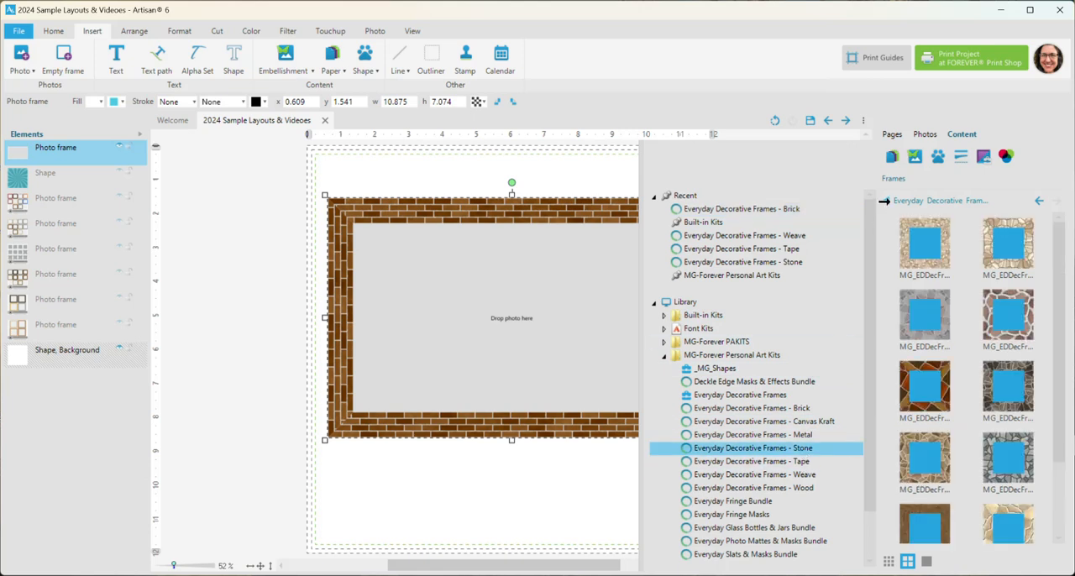
pyautogui.click(884, 201)
pyautogui.click(937, 255)
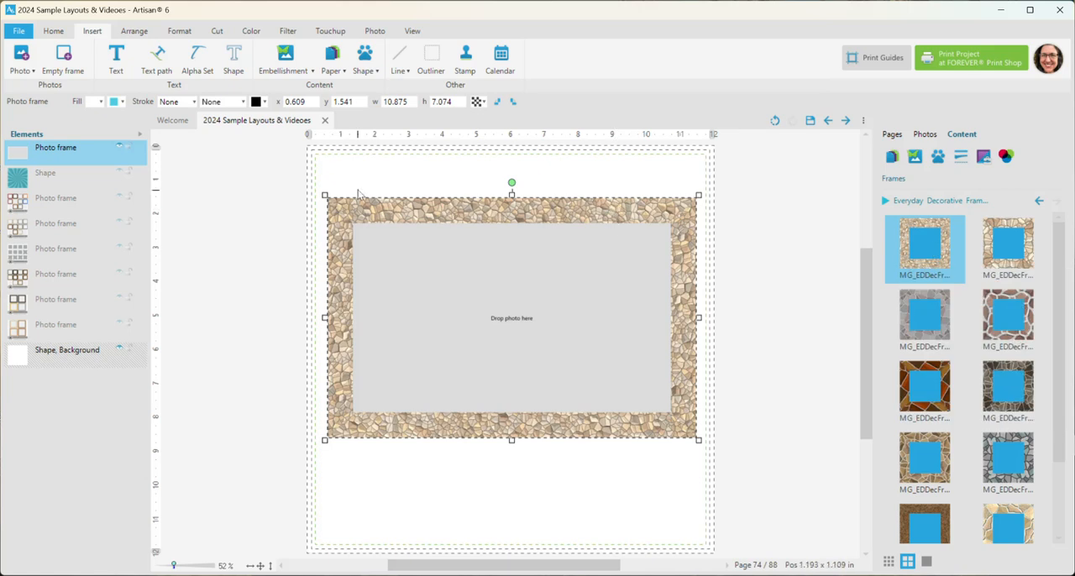
# Apply the grey-blue stone and brown granite effects in turn, and resize the photo frame to about 10.35 × 8.60 in
pyautogui.click(1000, 472)
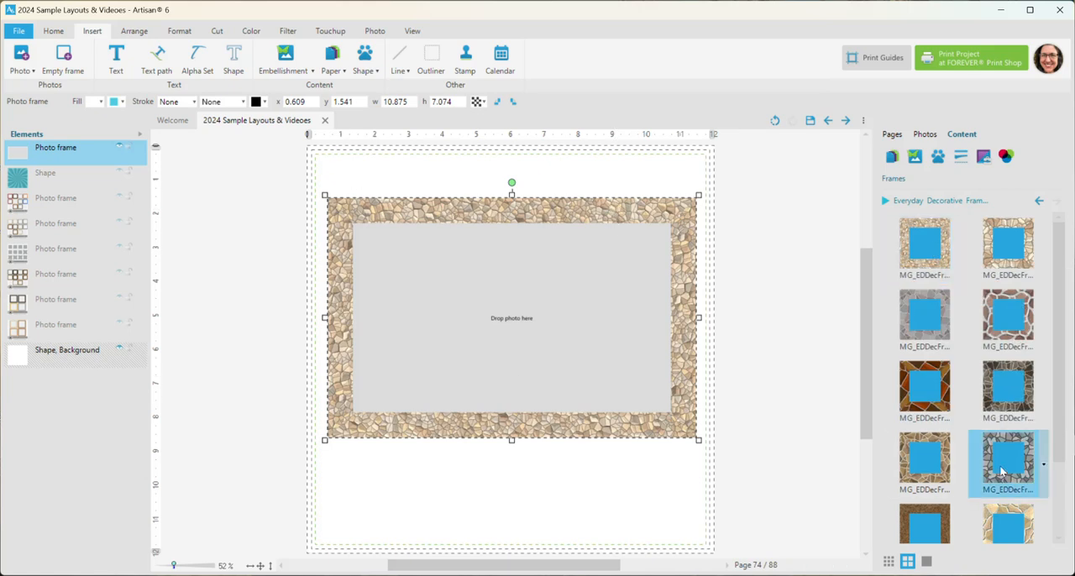
pyautogui.scroll(-2, 932, 378)
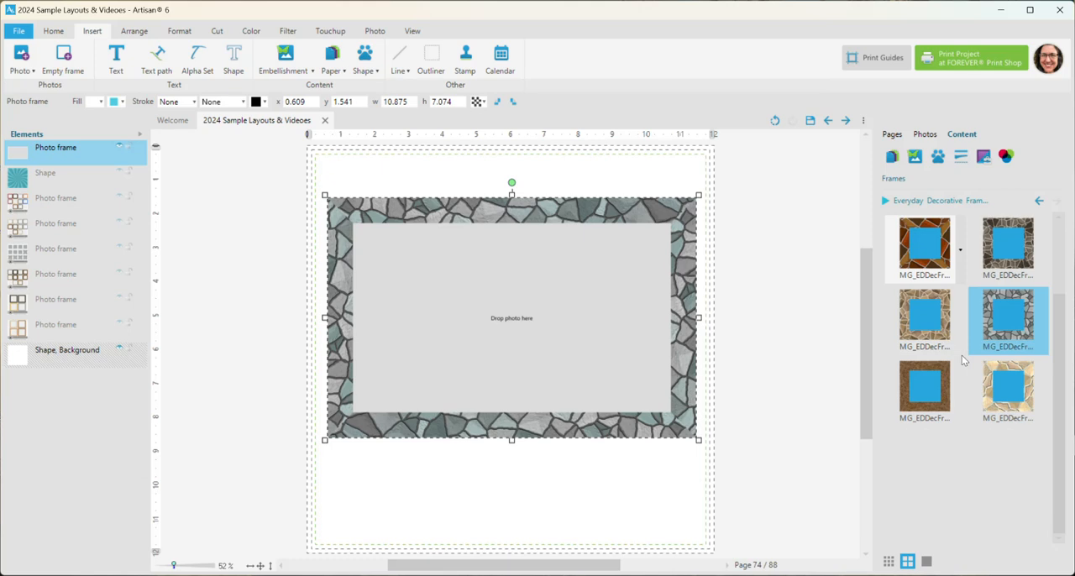
pyautogui.click(937, 375)
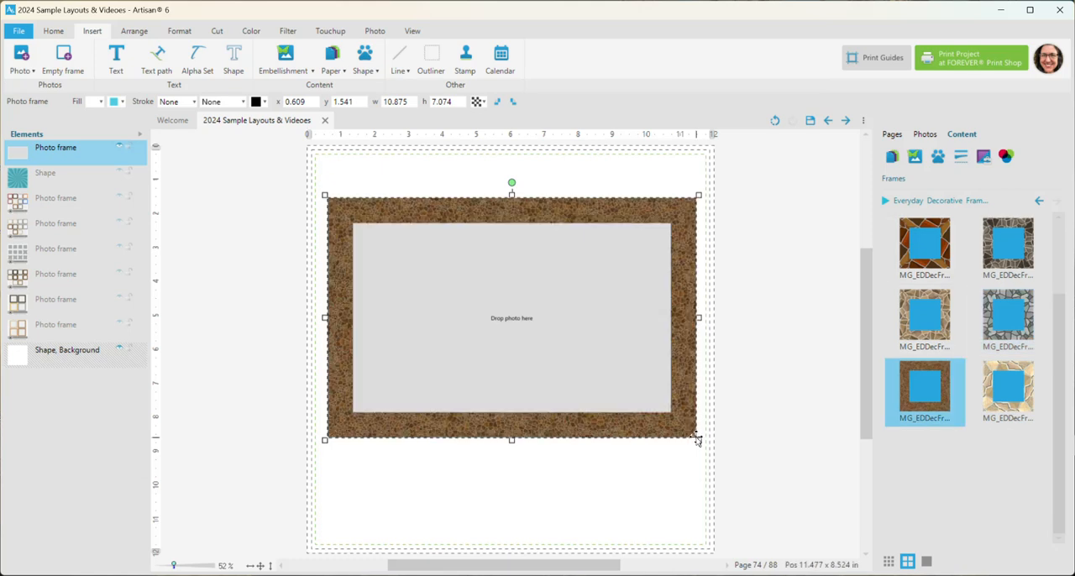
pyautogui.moveTo(680, 453); pyautogui.dragTo(681, 494)
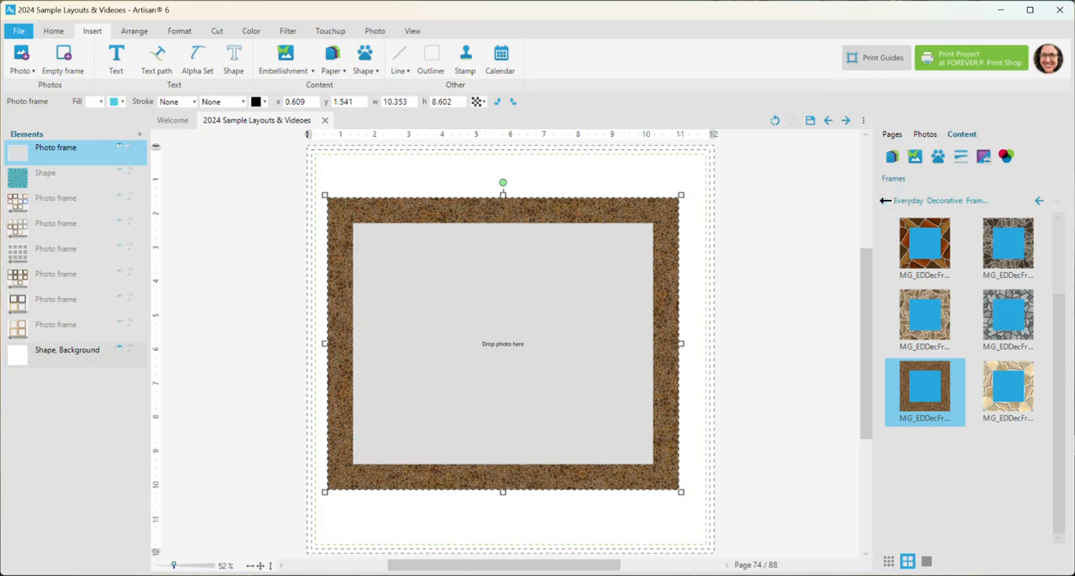
# Load the Everyday Decorative Frames - Weave kit and try its narrow dark braid, golden braid and fine dark weave effects on the photo frame
pyautogui.click(885, 200)
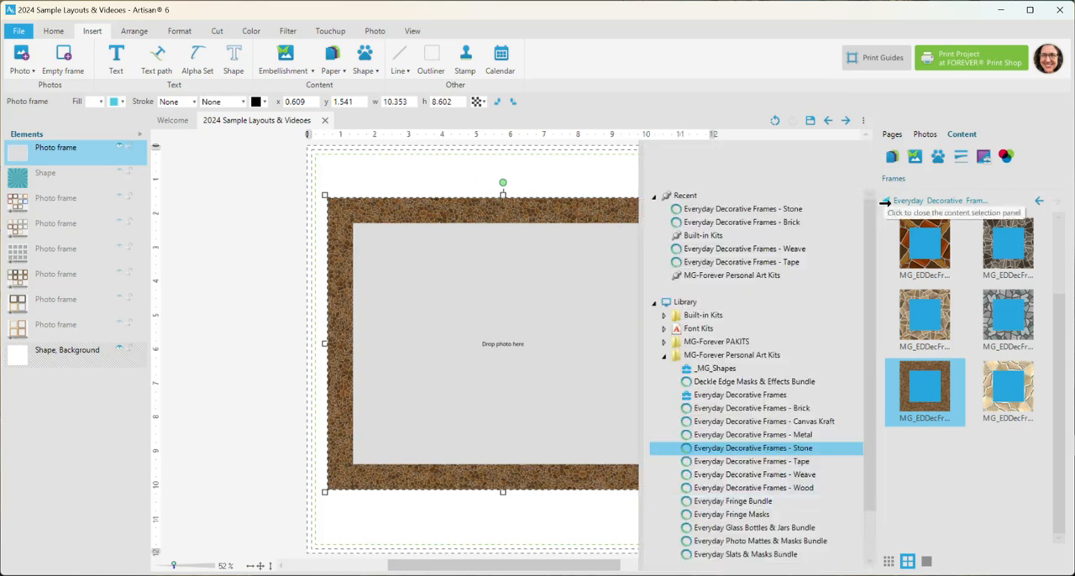
pyautogui.click(803, 477)
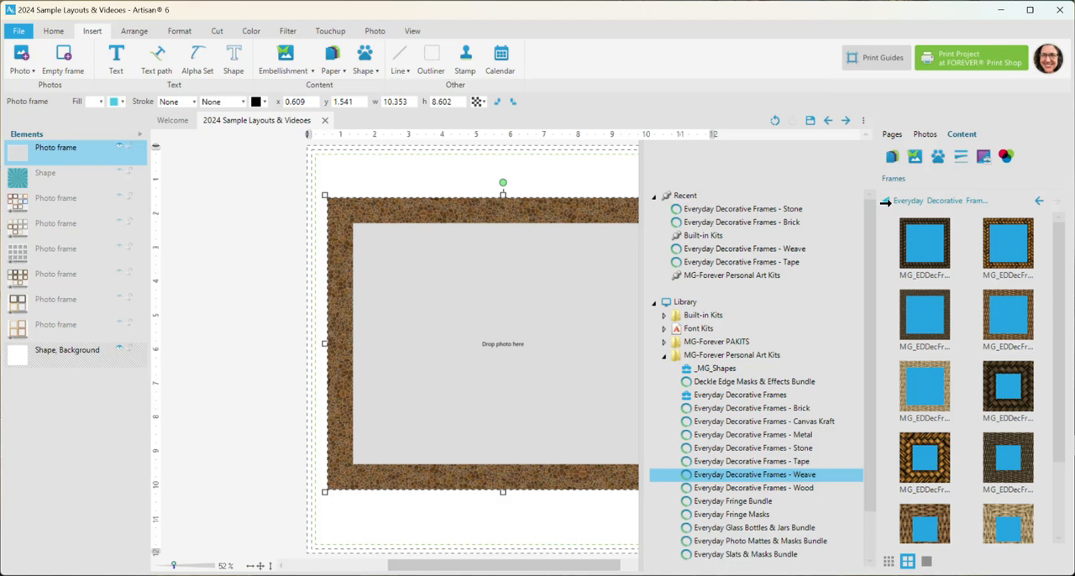
pyautogui.click(885, 202)
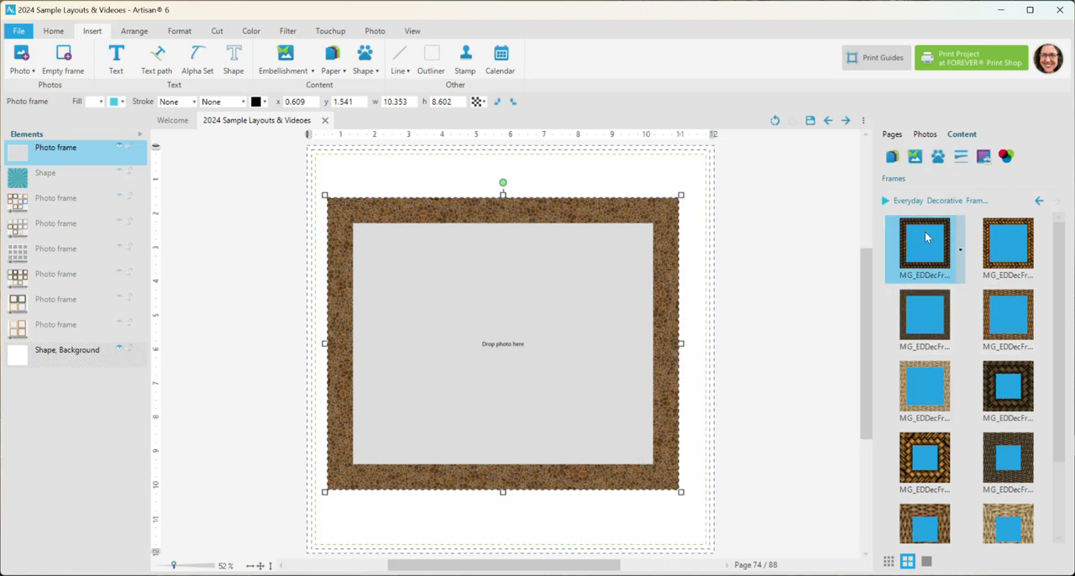
pyautogui.click(926, 237)
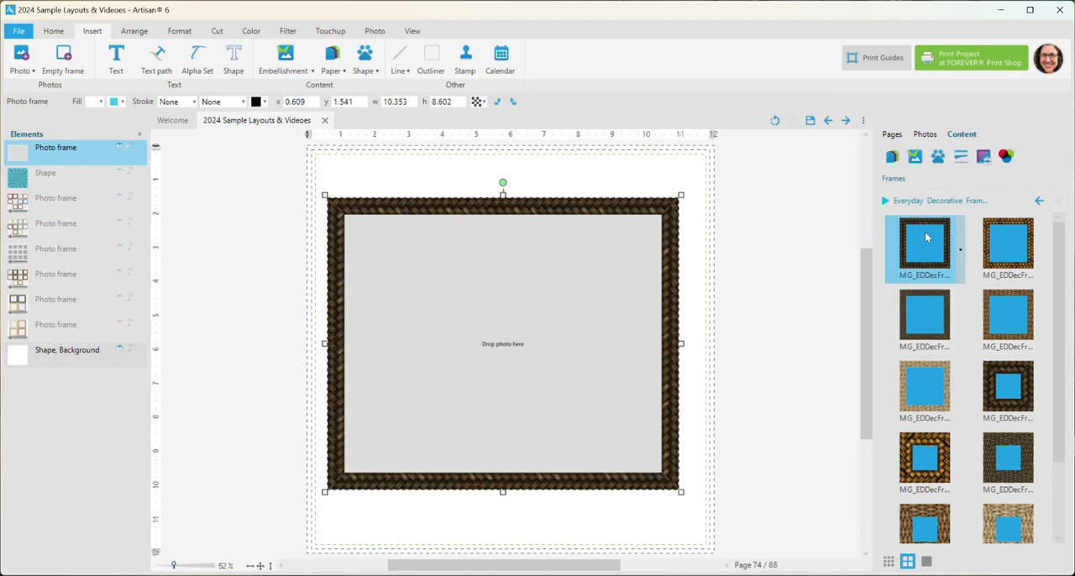
pyautogui.click(1018, 241)
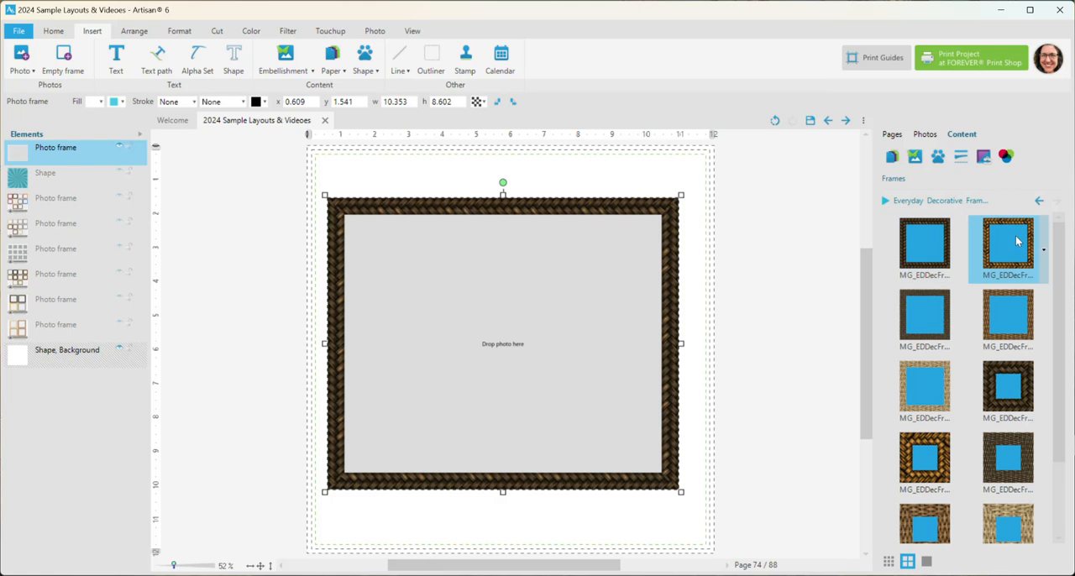
pyautogui.click(932, 319)
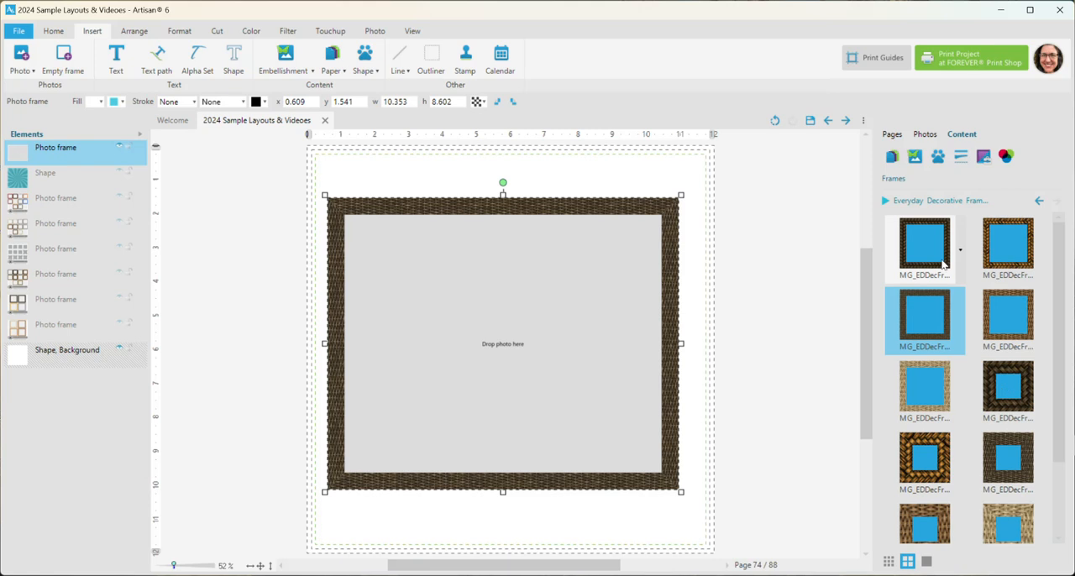
pyautogui.click(942, 264)
# Apply the wide dark braided weave effect, and reposition and resize the photo frame to about 10.17 × 6.74 in
pyautogui.click(1010, 395)
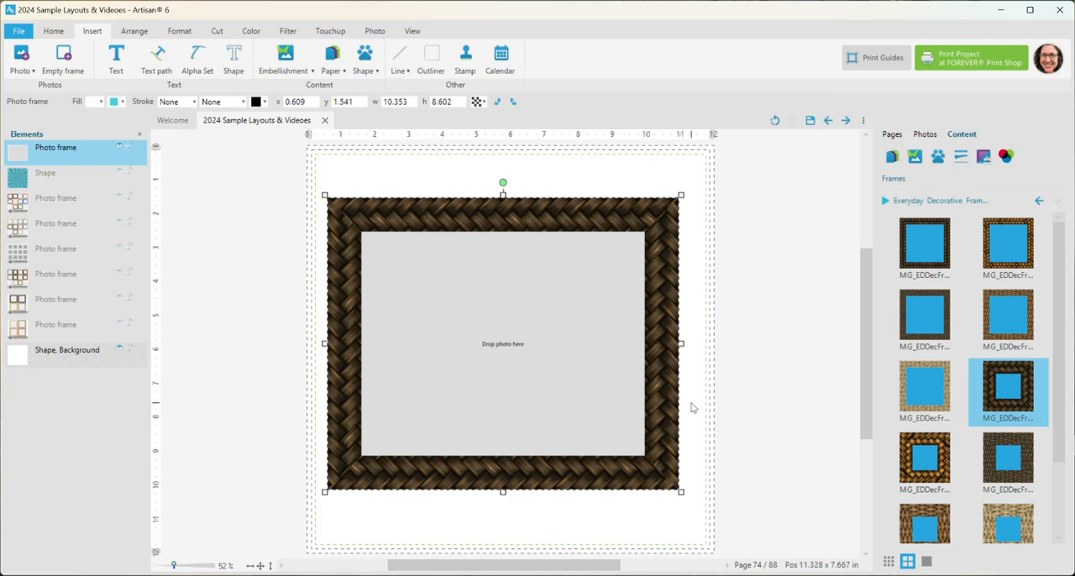
pyautogui.moveTo(643, 207); pyautogui.dragTo(661, 211)
pyautogui.moveTo(688, 472); pyautogui.dragTo(688, 431)
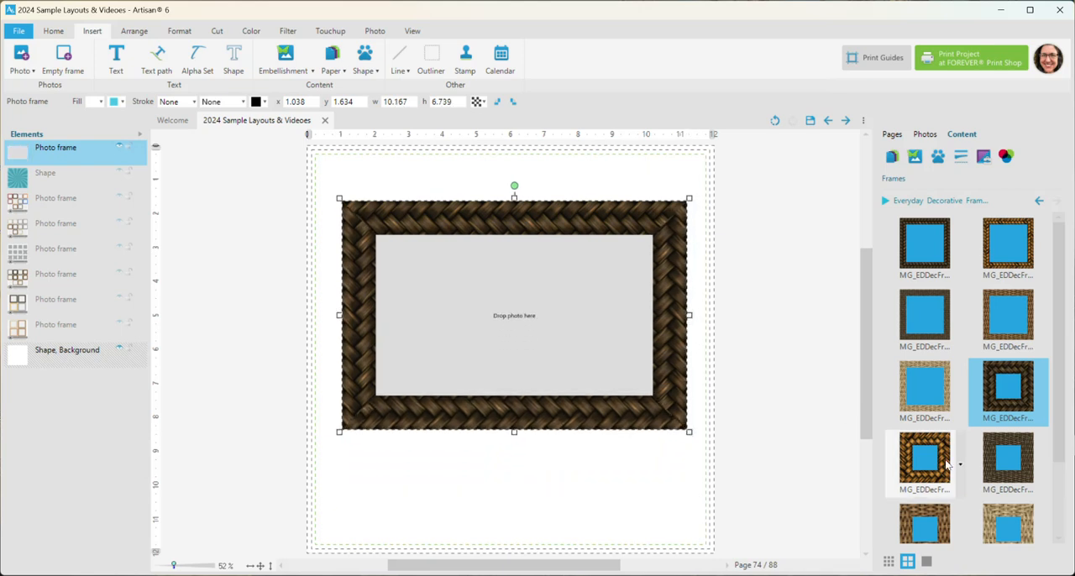
# Apply the wide dark wicker effect, increase the frame's height to about 7.22 in, and switch to the light tan wicker effect
pyautogui.click(1006, 461)
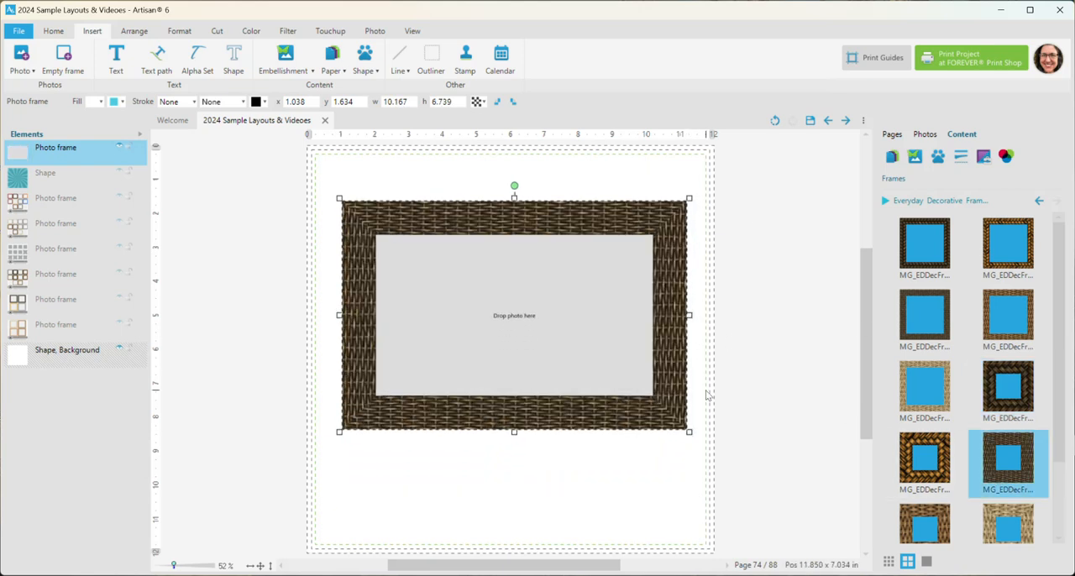
pyautogui.moveTo(689, 431); pyautogui.dragTo(688, 447)
pyautogui.scroll(-1, 966, 436)
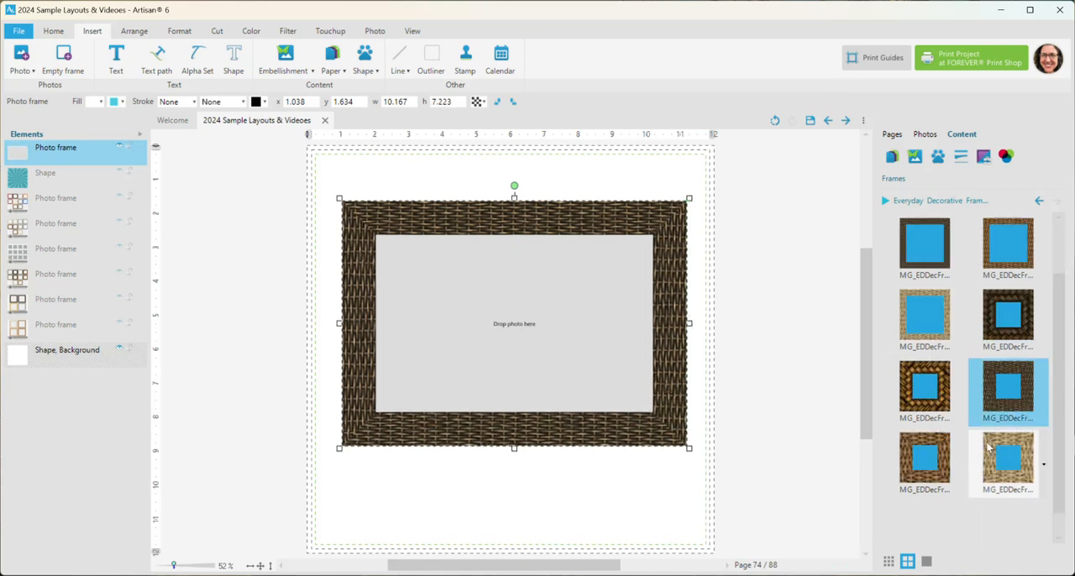
pyautogui.click(995, 463)
pyautogui.doubleClick(995, 463)
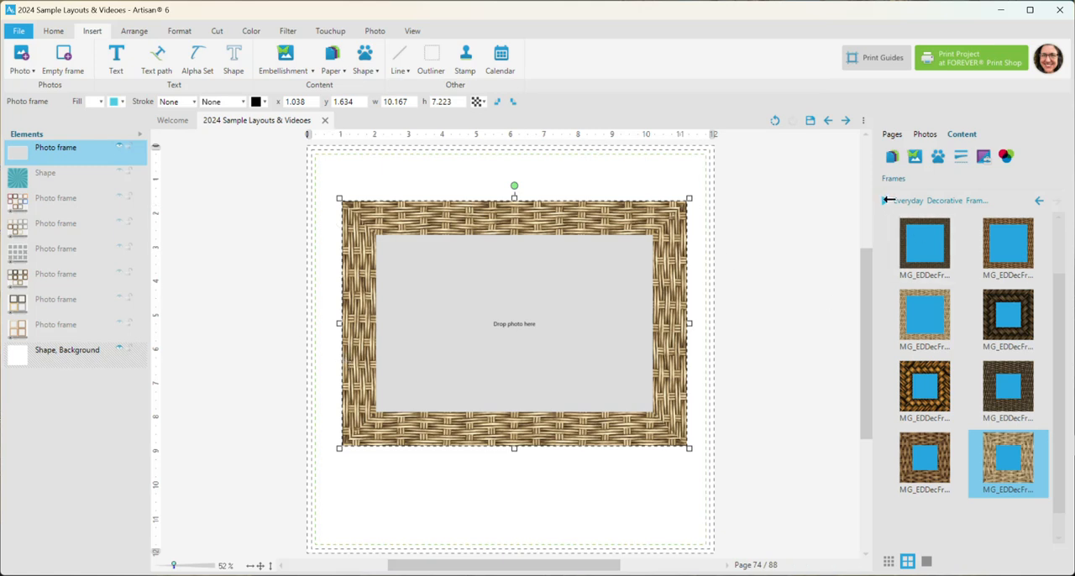
# Load the Everyday Decorative Frames - Metal kit and apply its two dark metal effects and the gold tread-plate effect in turn
pyautogui.click(887, 200)
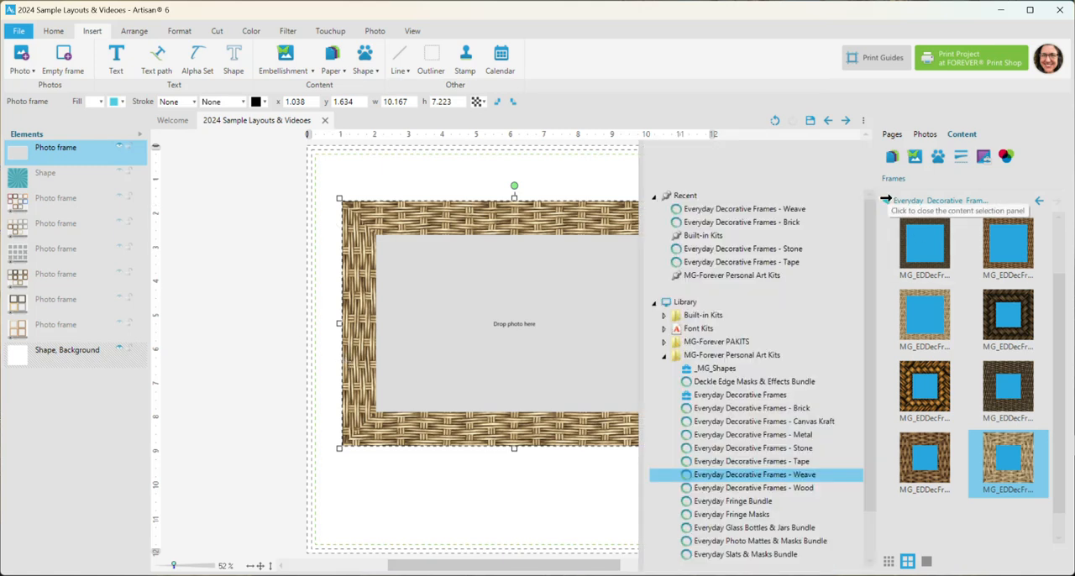
pyautogui.click(793, 435)
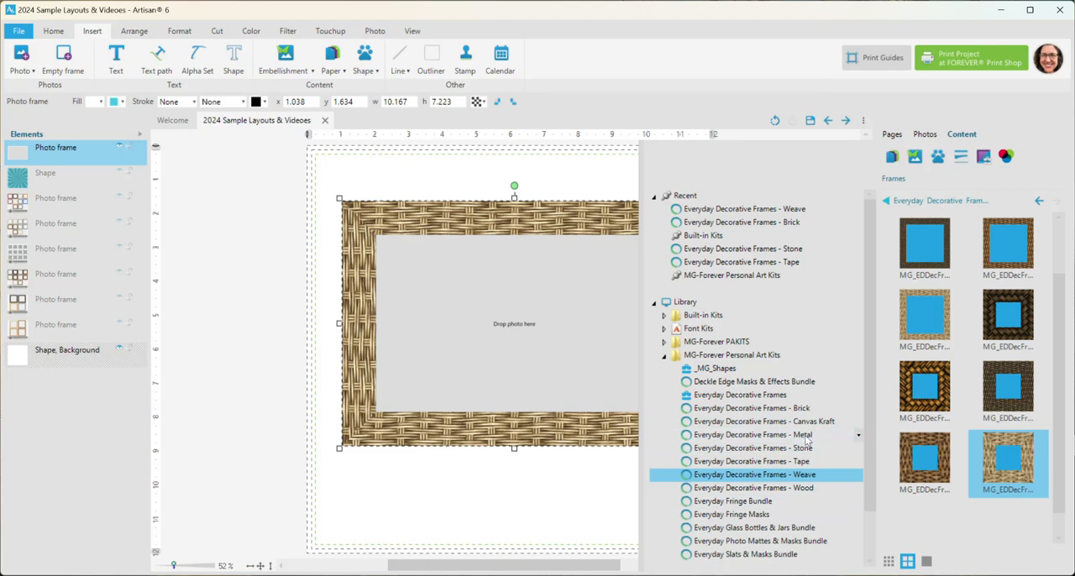
pyautogui.click(888, 200)
pyautogui.click(921, 241)
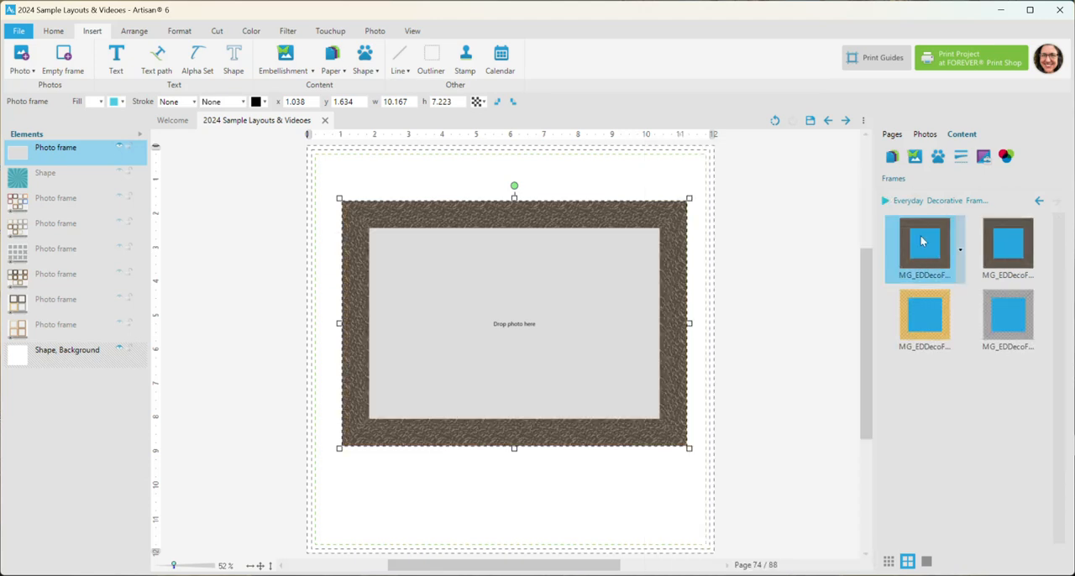
pyautogui.click(1018, 257)
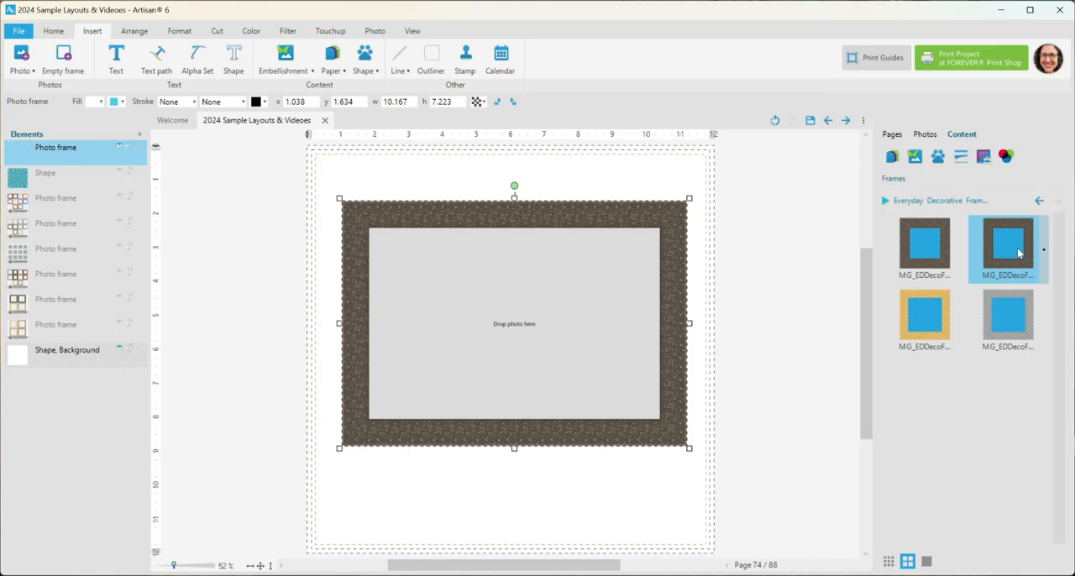
pyautogui.click(935, 312)
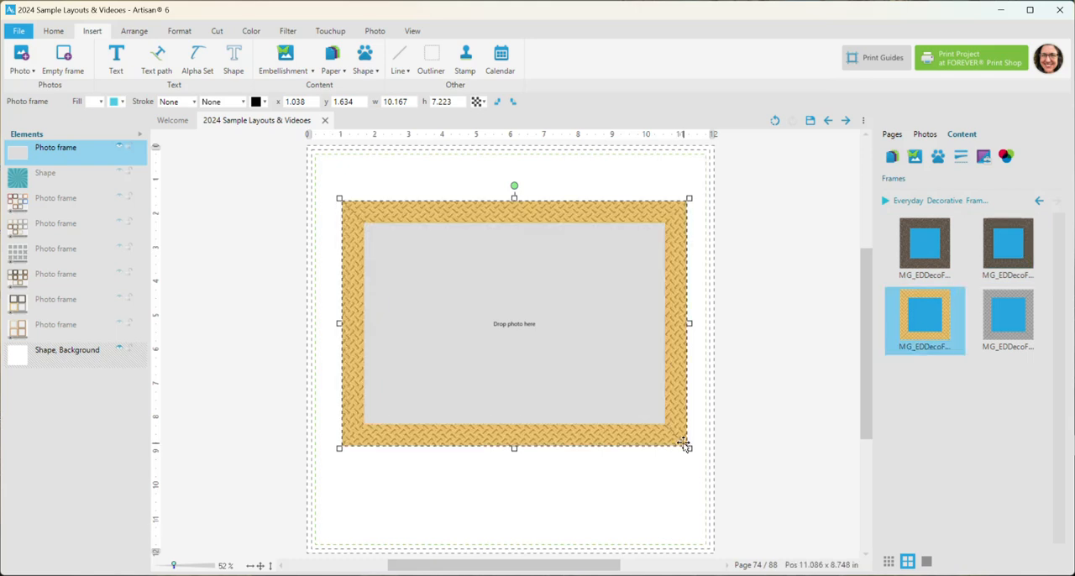
# Reposition the gold metal frame at about x 1.13, y 1.50 in and resize it to about 10.06 × 6.61 in
pyautogui.moveTo(688, 448); pyautogui.dragTo(674, 491)
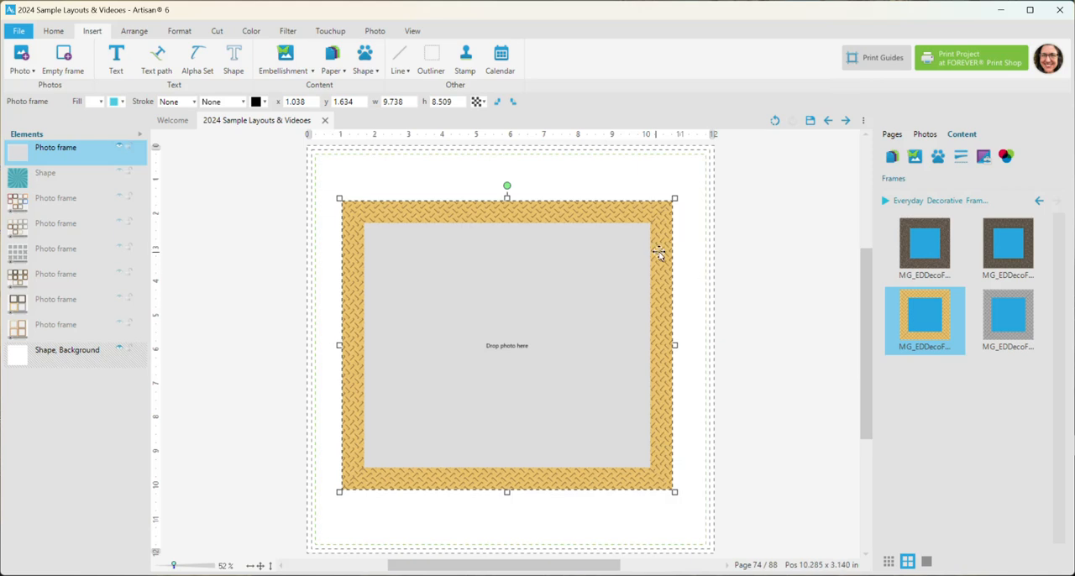
pyautogui.moveTo(652, 249); pyautogui.dragTo(657, 247)
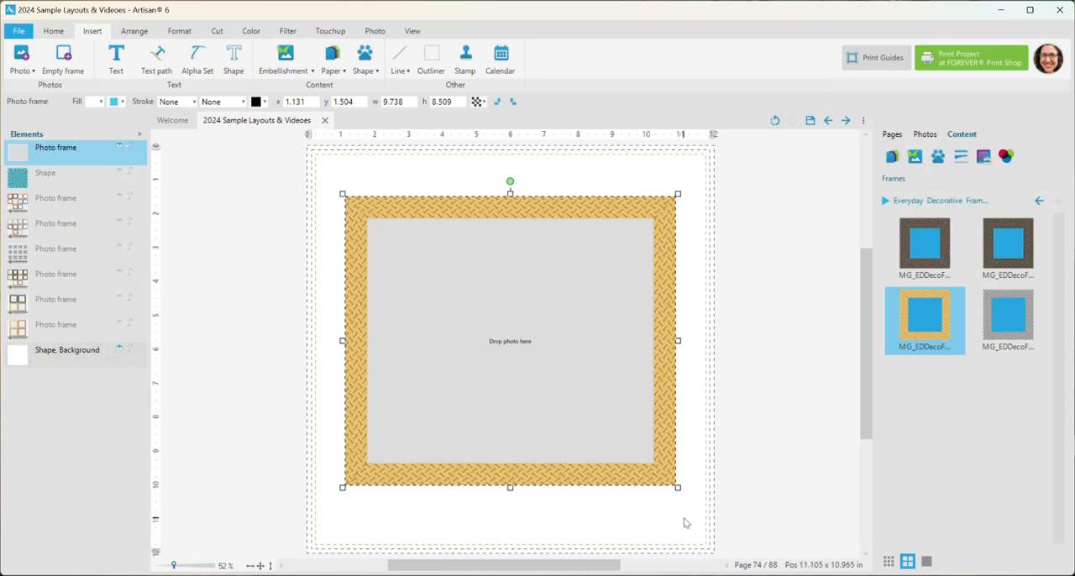
pyautogui.moveTo(679, 489); pyautogui.dragTo(690, 429)
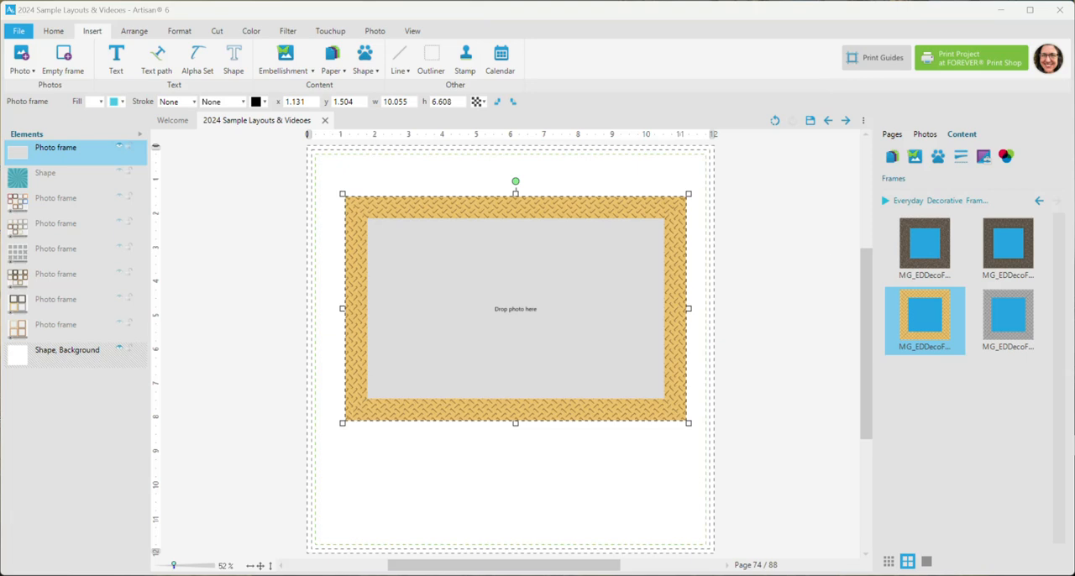
# Fill the gold metal frame with the carved pumpkins photo and enlarge the photo slightly inside the frame
pyautogui.moveTo(502, 271); pyautogui.dragTo(480, 271)
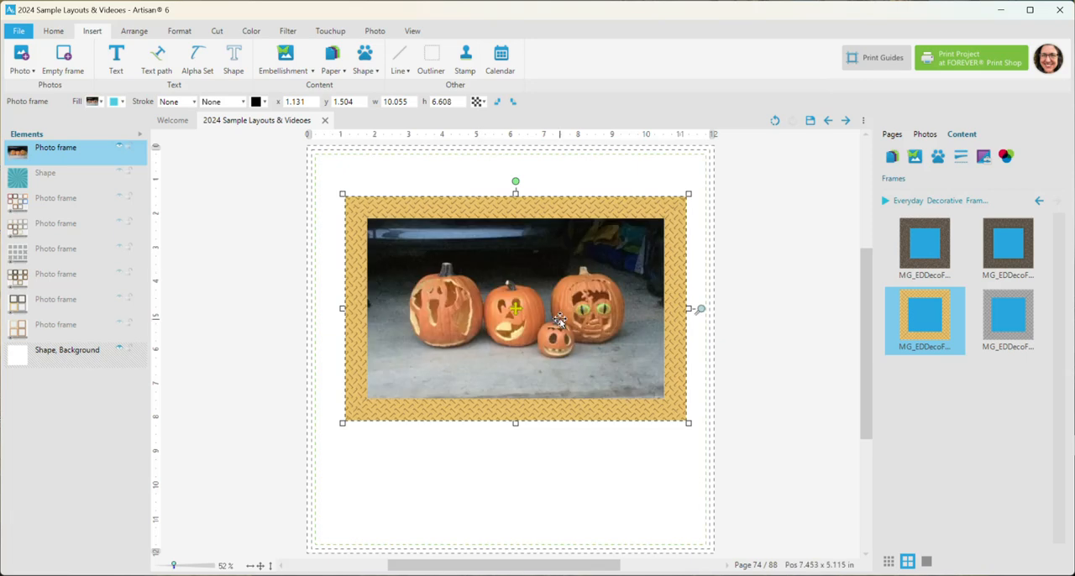
pyautogui.moveTo(699, 308); pyautogui.dragTo(698, 305)
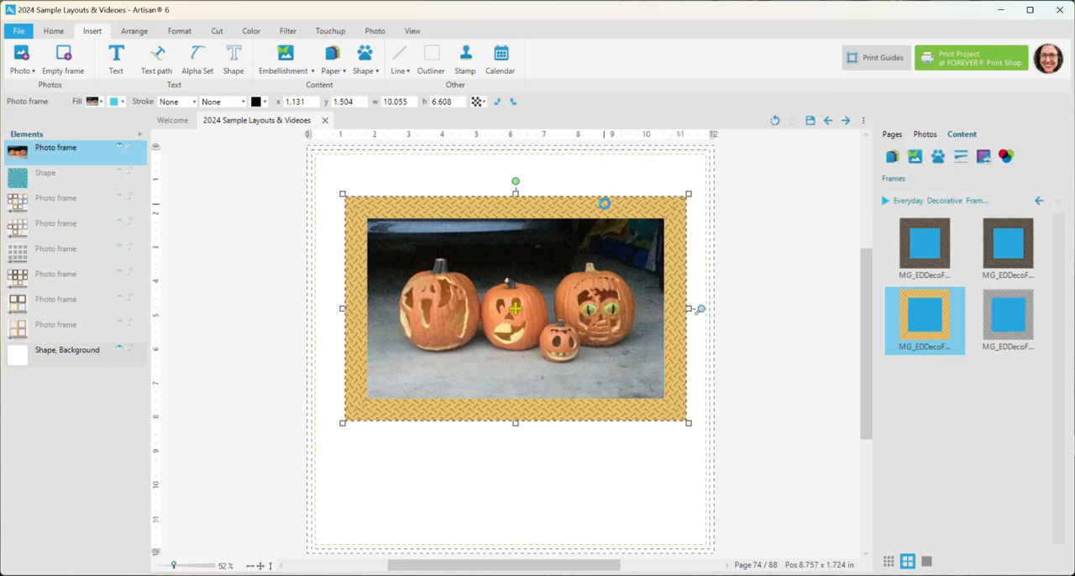
# Duplicate the framed pumpkin photo and place the copy at about x 4.14, y 2.99 in, overlapping the original
pyautogui.moveTo(604, 203); pyautogui.dragTo(693, 236)
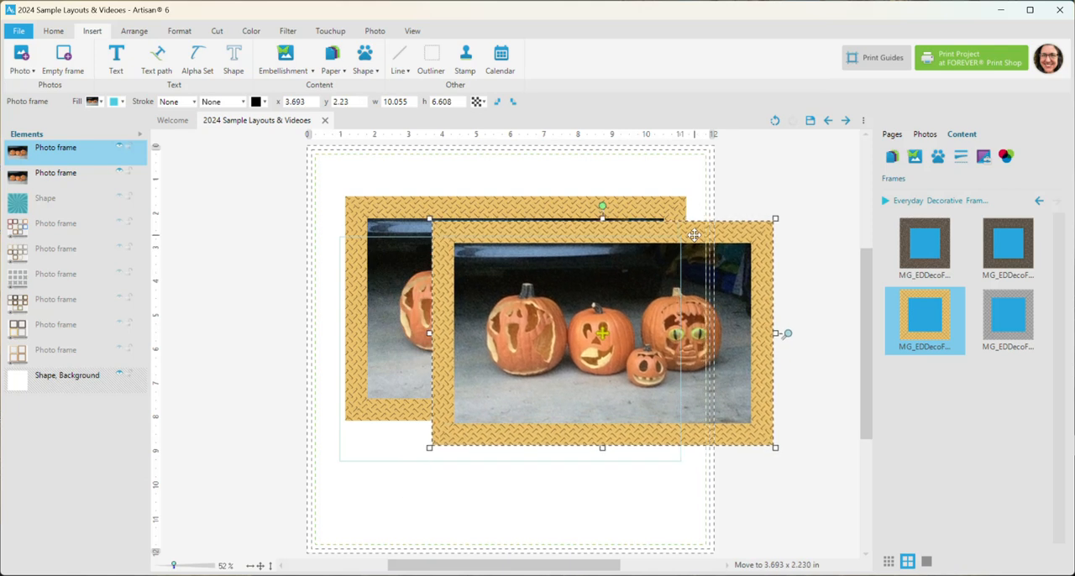
pyautogui.moveTo(693, 235); pyautogui.dragTo(694, 235)
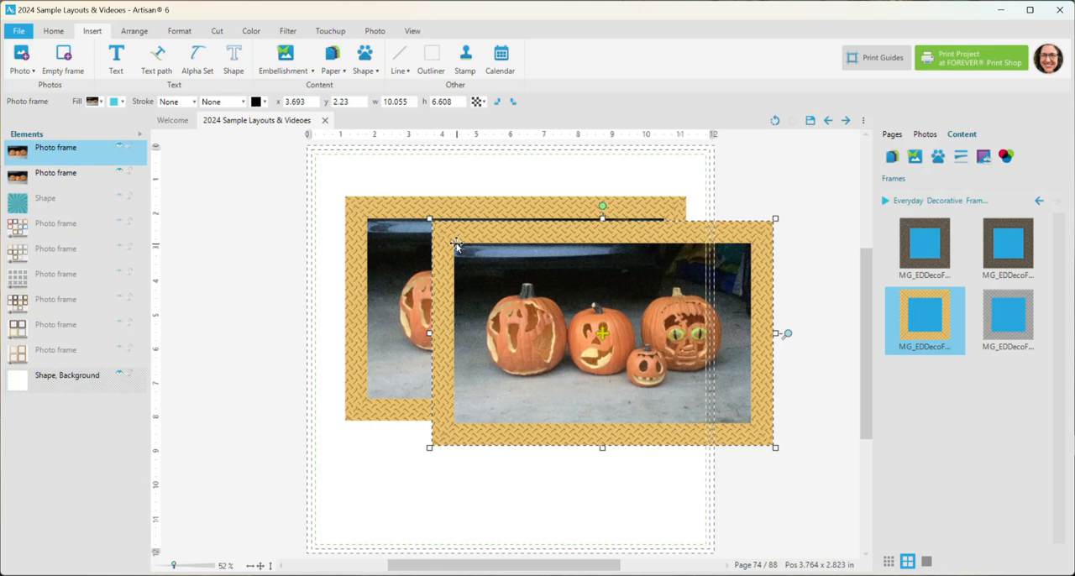
pyautogui.moveTo(468, 232); pyautogui.dragTo(489, 285)
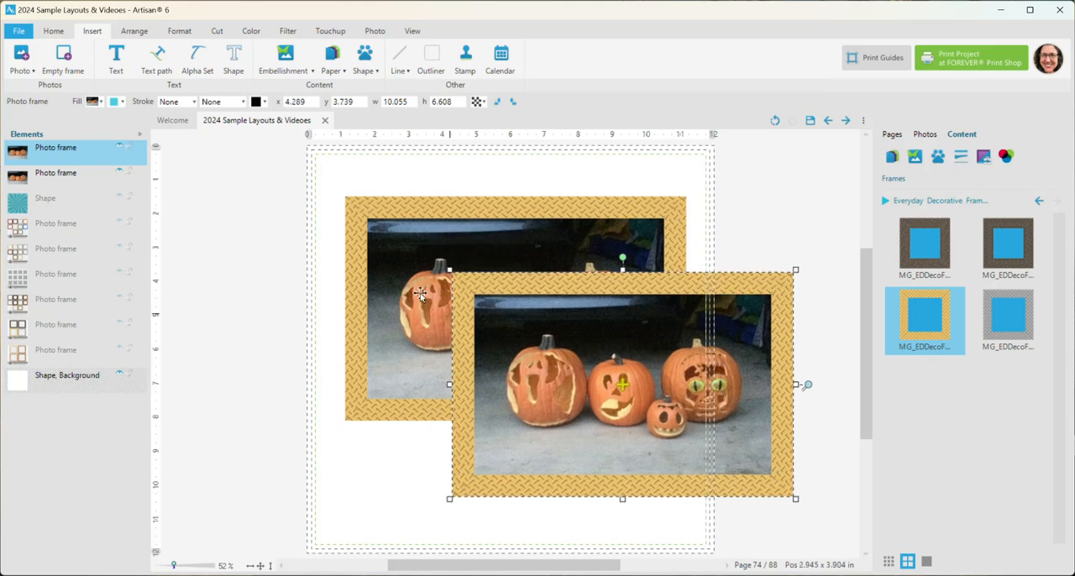
pyautogui.moveTo(553, 289); pyautogui.dragTo(548, 264)
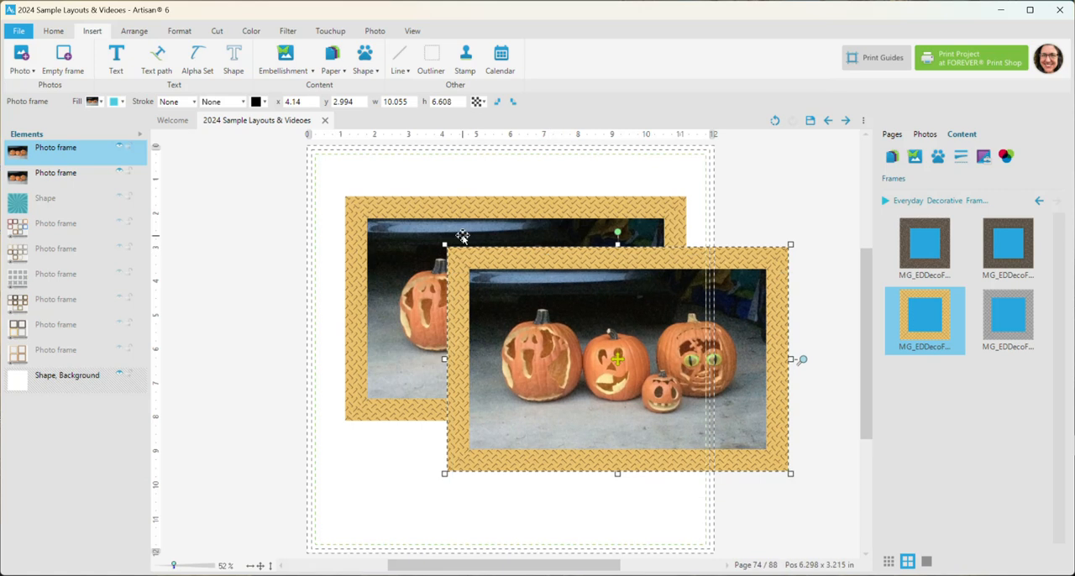
# Align the centres of both framed pumpkin photos horizontally and vertically so the copy sits exactly over the original
pyautogui.click(101, 102)
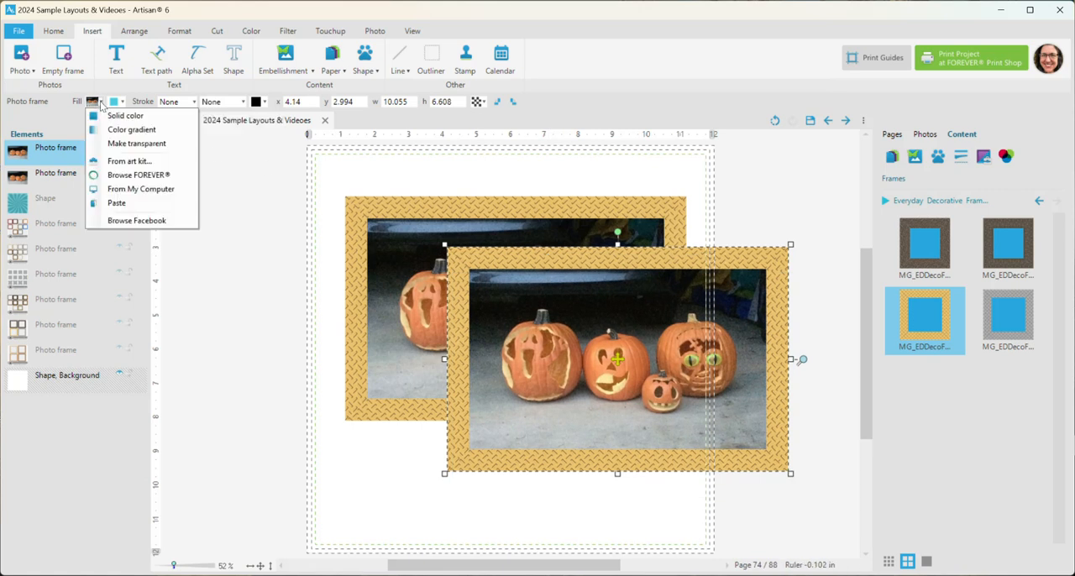
pyautogui.click(477, 259)
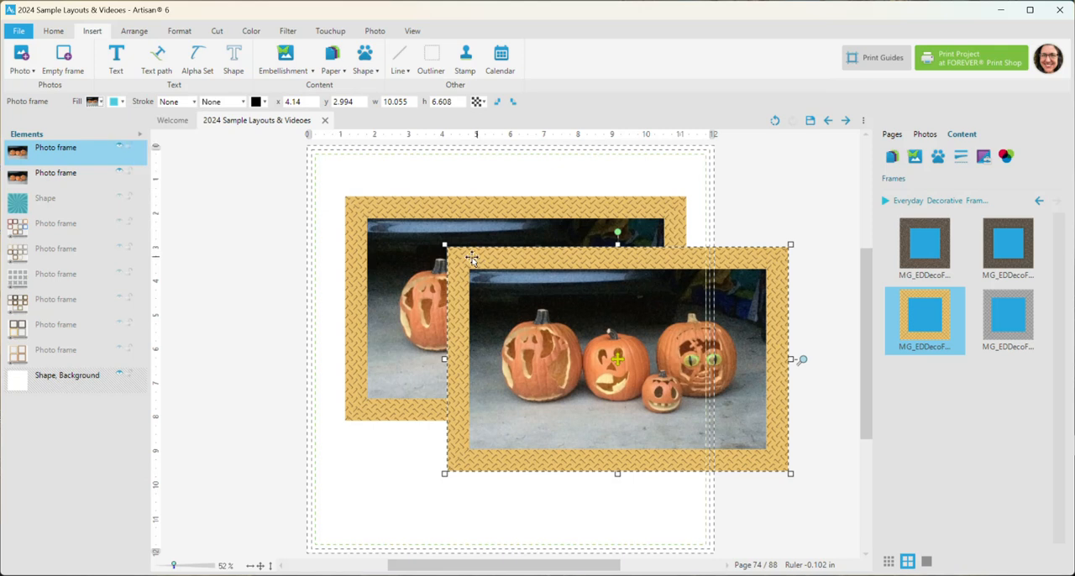
pyautogui.keyDown('shift'); pyautogui.click(384, 211); pyautogui.keyUp('shift')
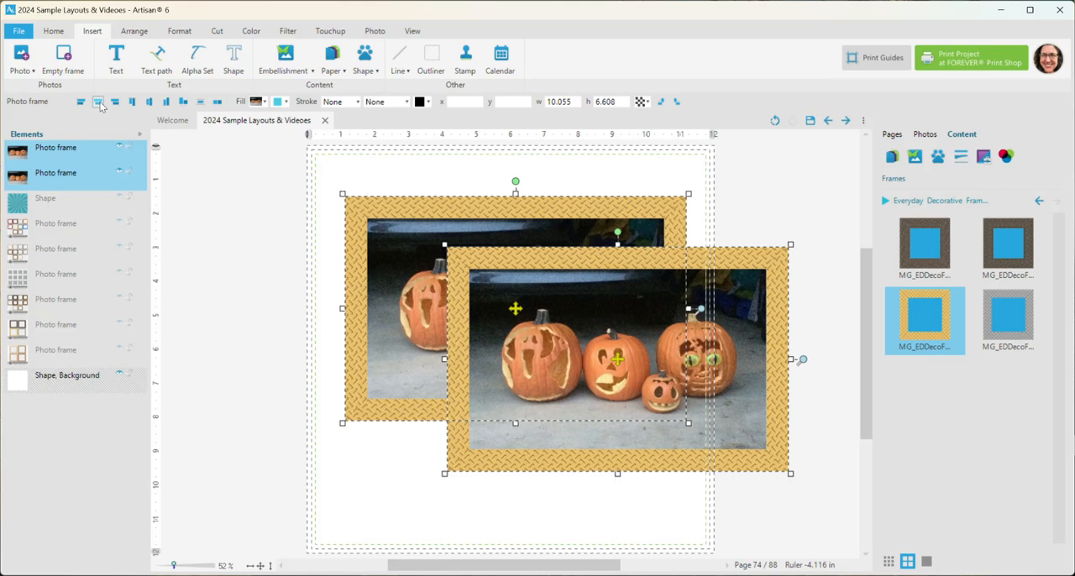
pyautogui.click(99, 101)
pyautogui.click(149, 101)
pyautogui.click(224, 199)
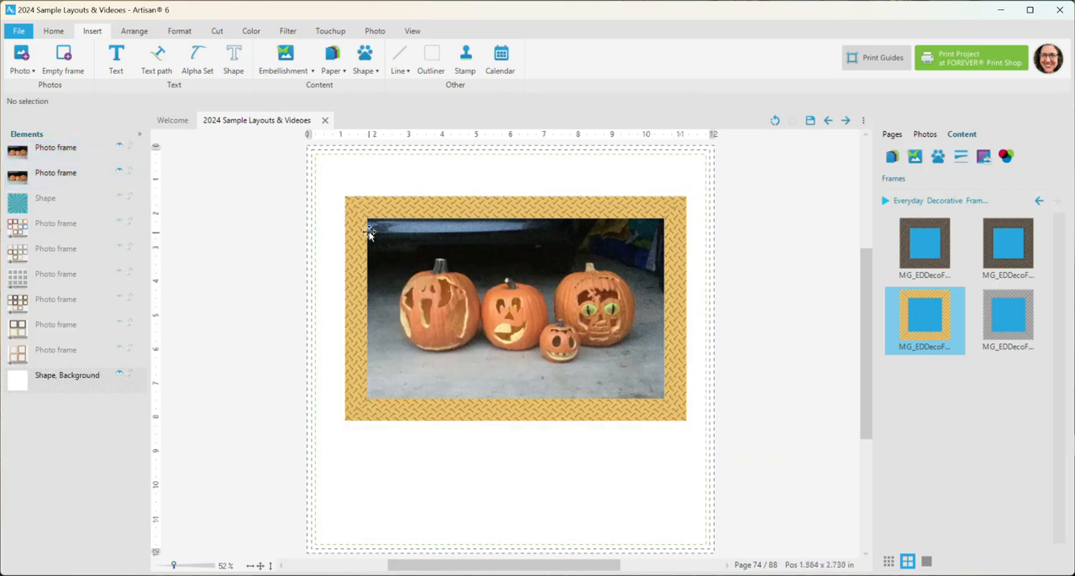
# Make the fill of the top framed pumpkin copy transparent and hide the photo frame beneath it
pyautogui.click(358, 207)
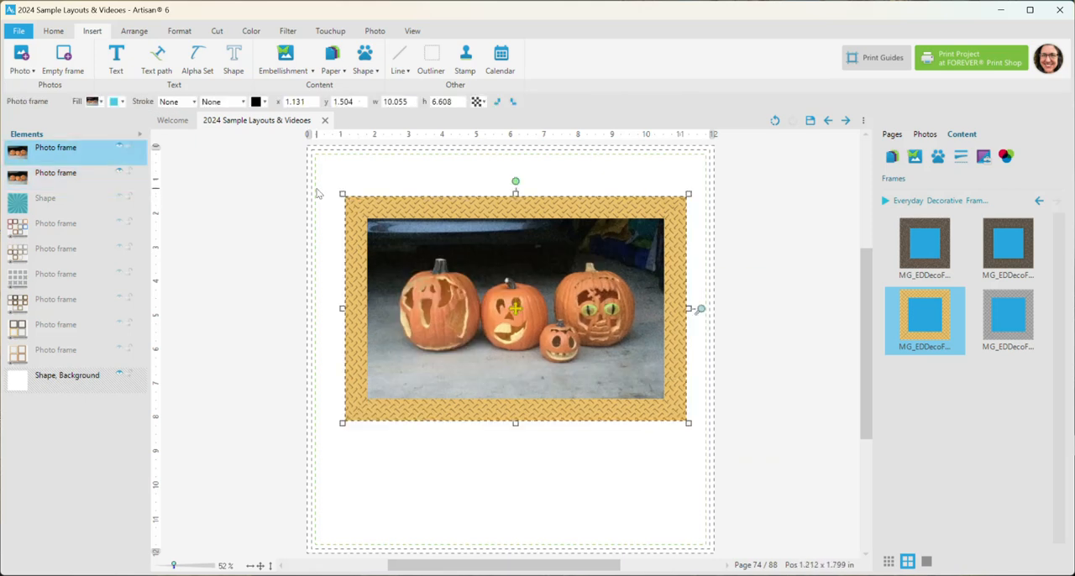
pyautogui.click(96, 102)
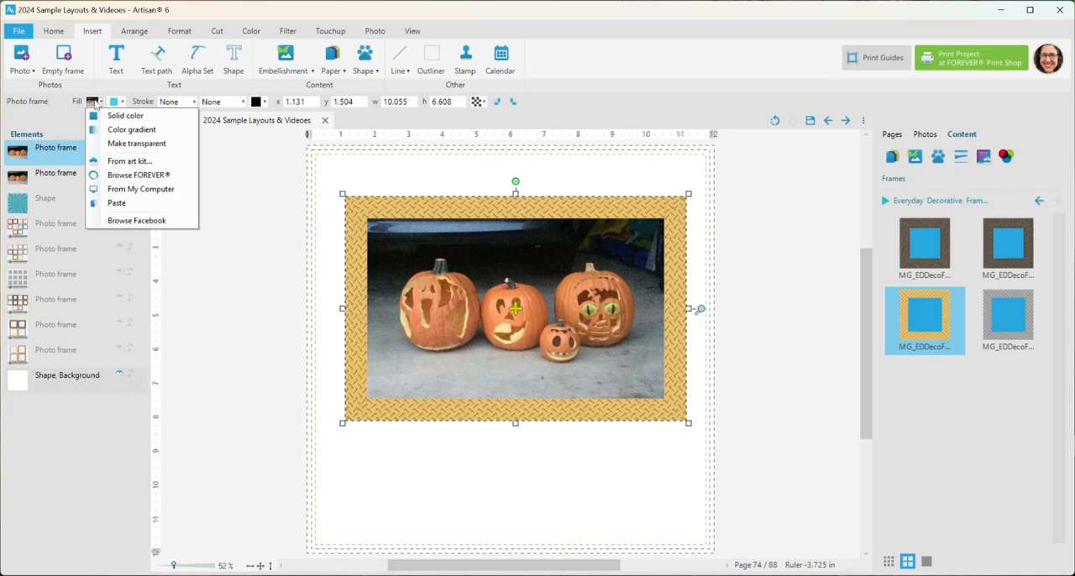
pyautogui.click(101, 143)
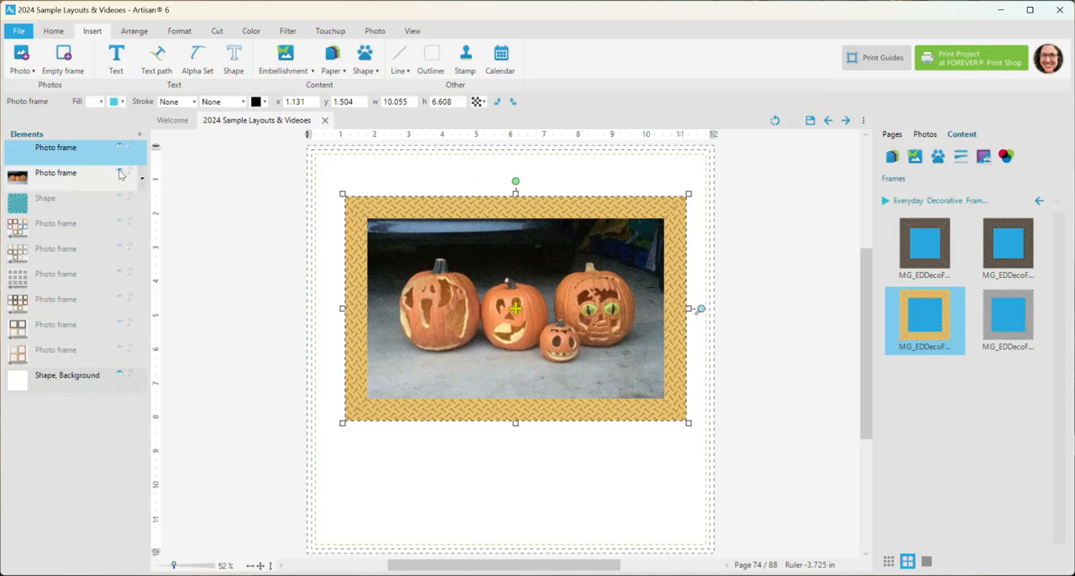
pyautogui.click(119, 174)
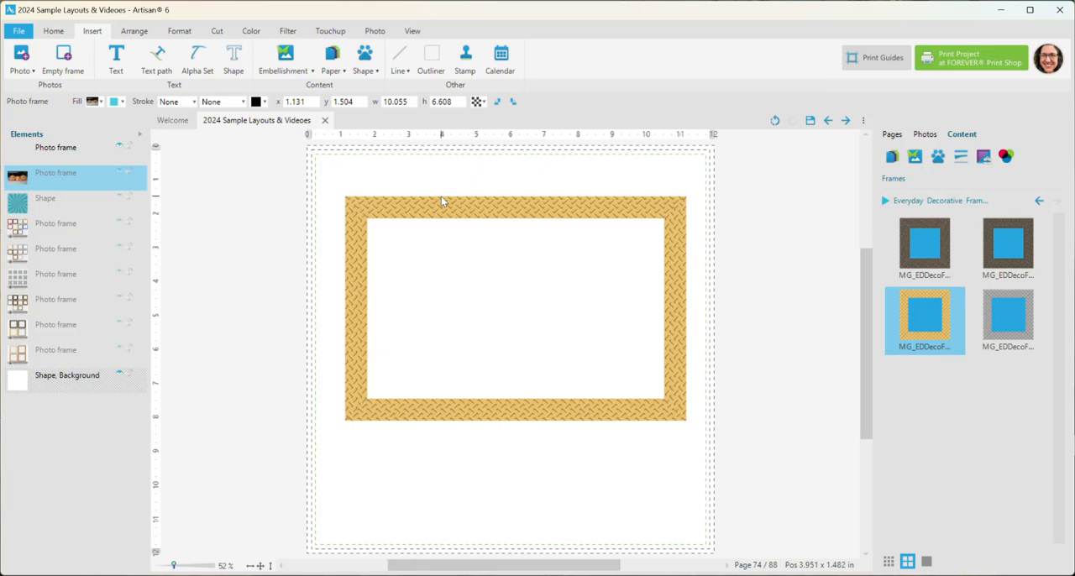
pyautogui.click(119, 173)
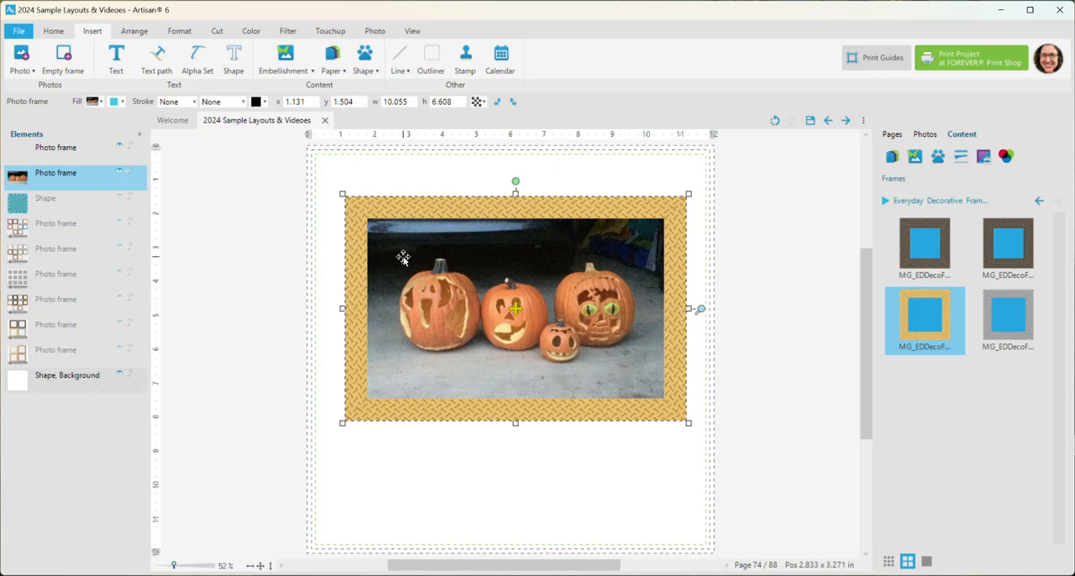
pyautogui.click(119, 174)
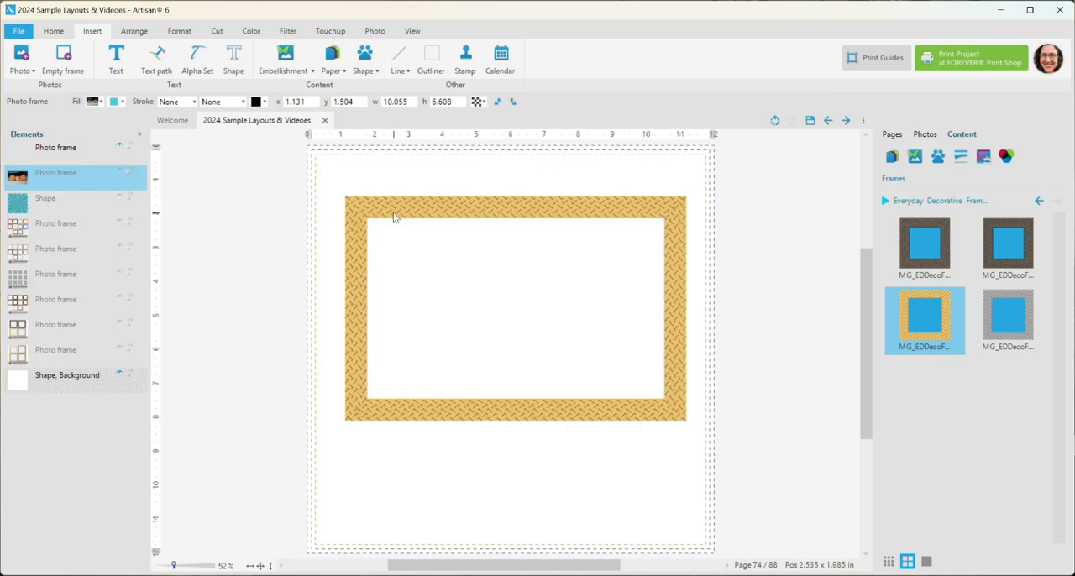
# Flatten the empty gold metal frame and show the pumpkin photo frame beneath it again
pyautogui.click(439, 213)
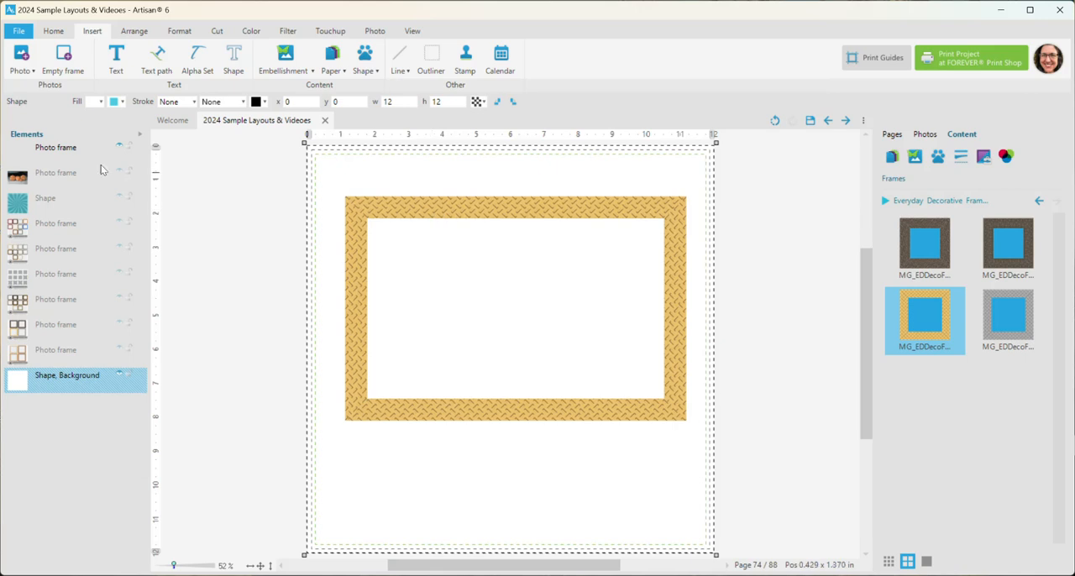
pyautogui.click(65, 152)
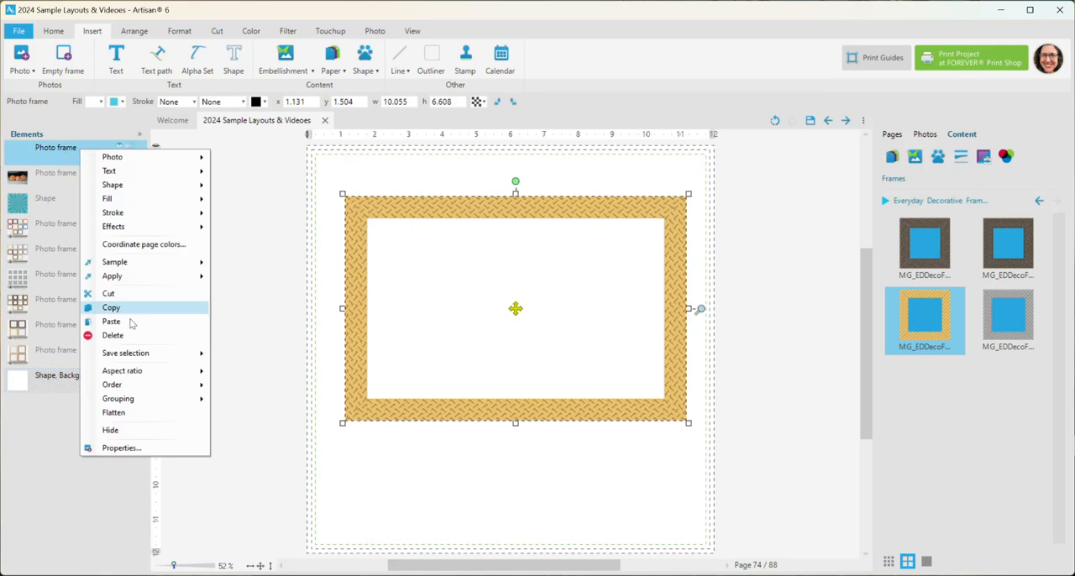
pyautogui.click(141, 410)
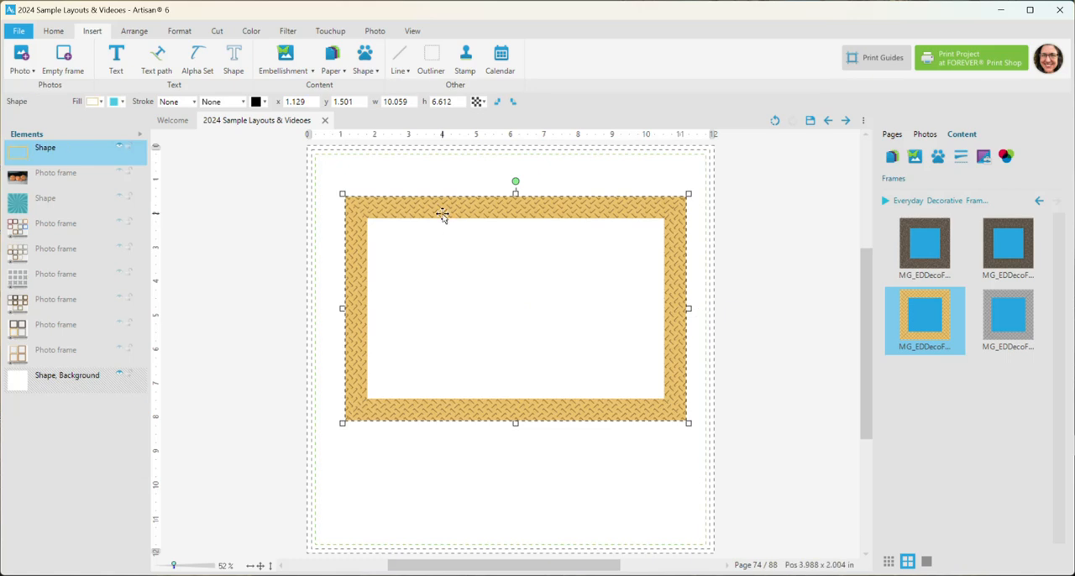
pyautogui.click(119, 175)
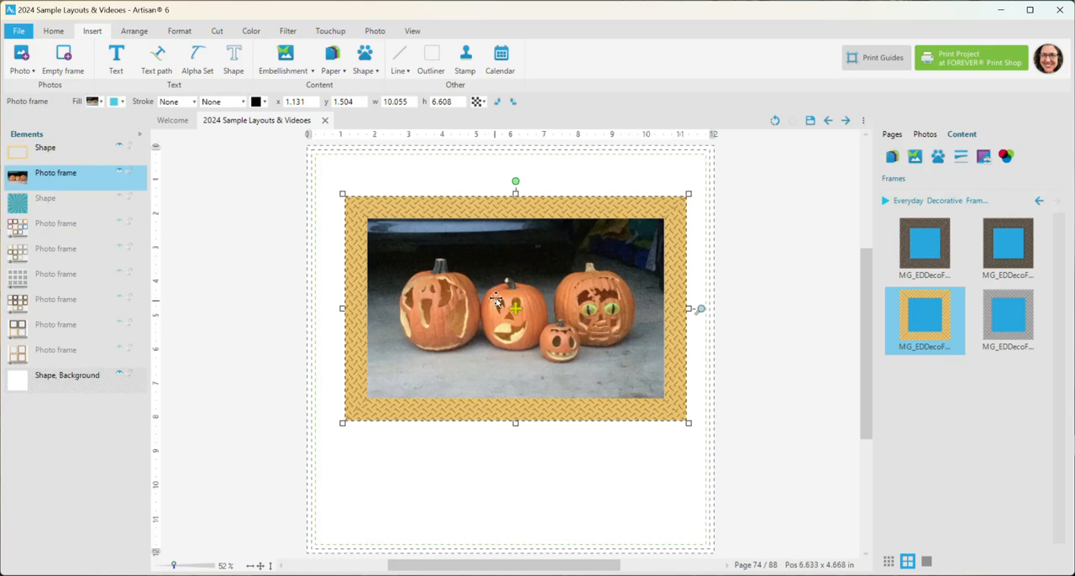
# Recolour the flattened gold frame purple with hue -100, saturation -40 and brightness 1
pyautogui.click(366, 210)
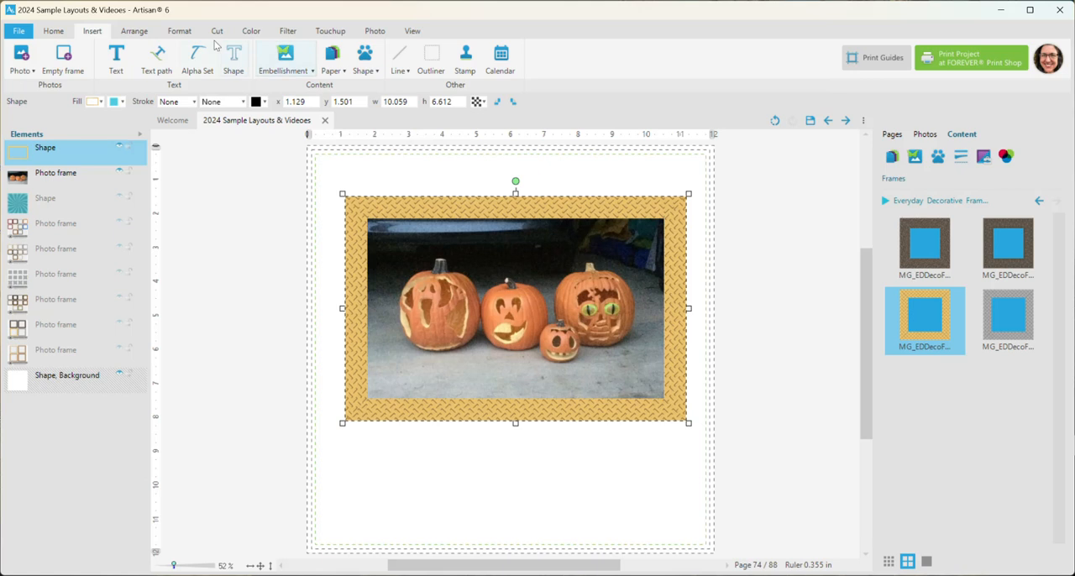
pyautogui.click(250, 31)
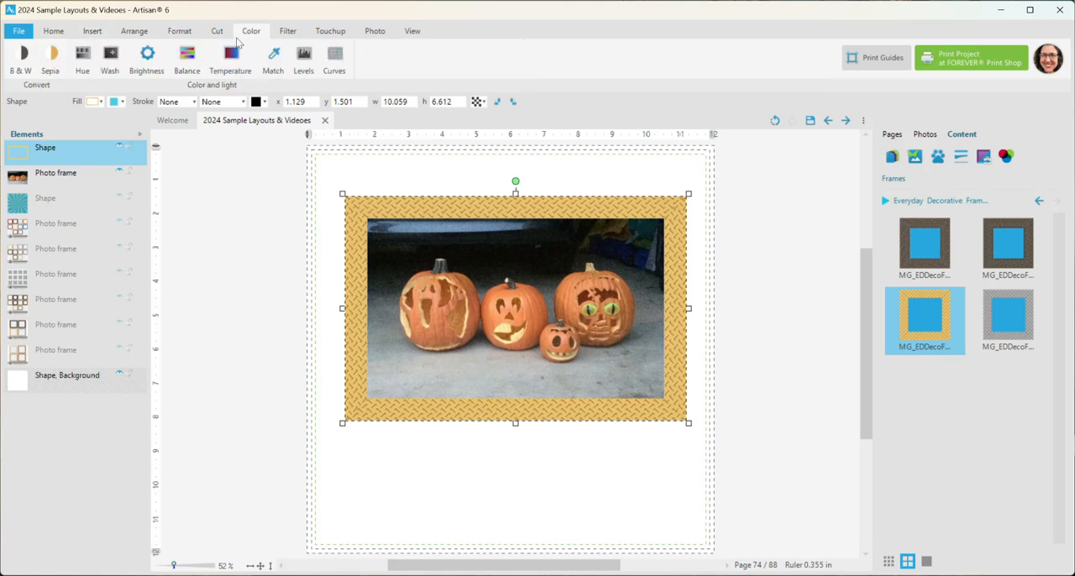
pyautogui.click(86, 59)
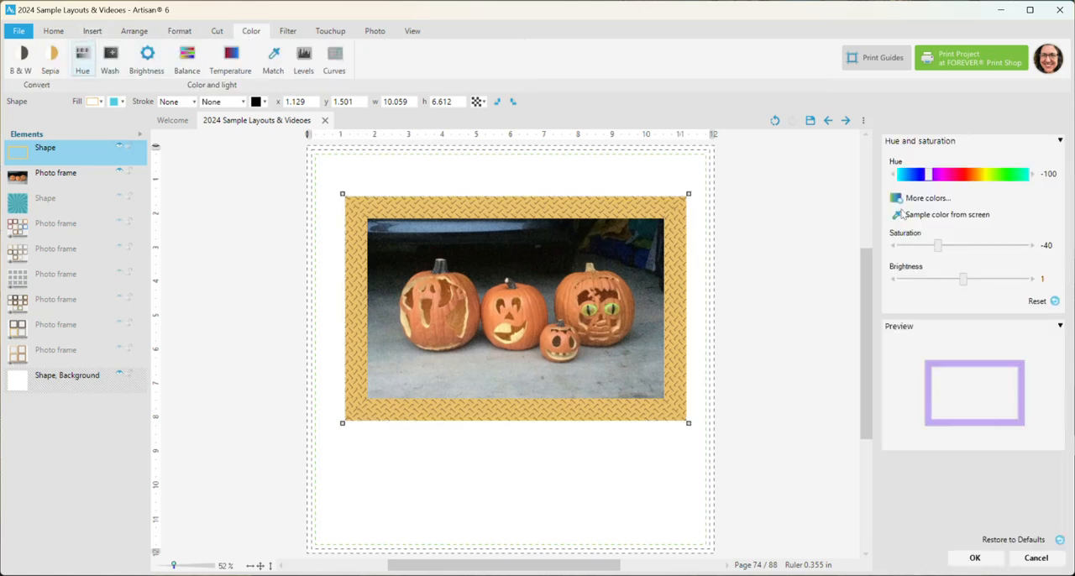
pyautogui.click(975, 559)
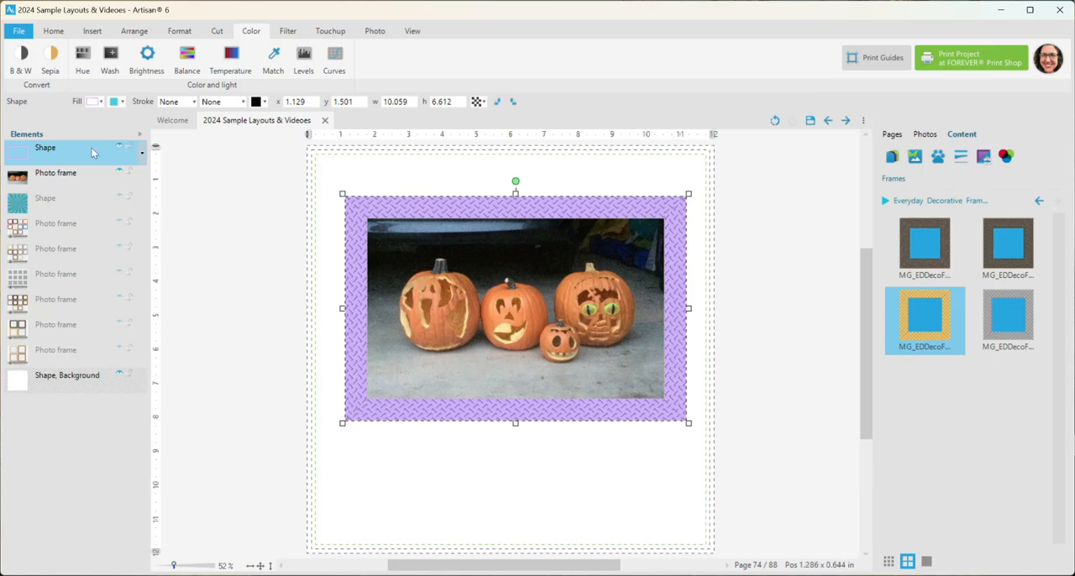
# Replace the purple frame and the pumpkin photo with an empty photo frame about 4 × 5.79 in near the upper middle of the page
pyautogui.keyDown('ctrl'); pyautogui.click(93, 183); pyautogui.keyUp('ctrl')
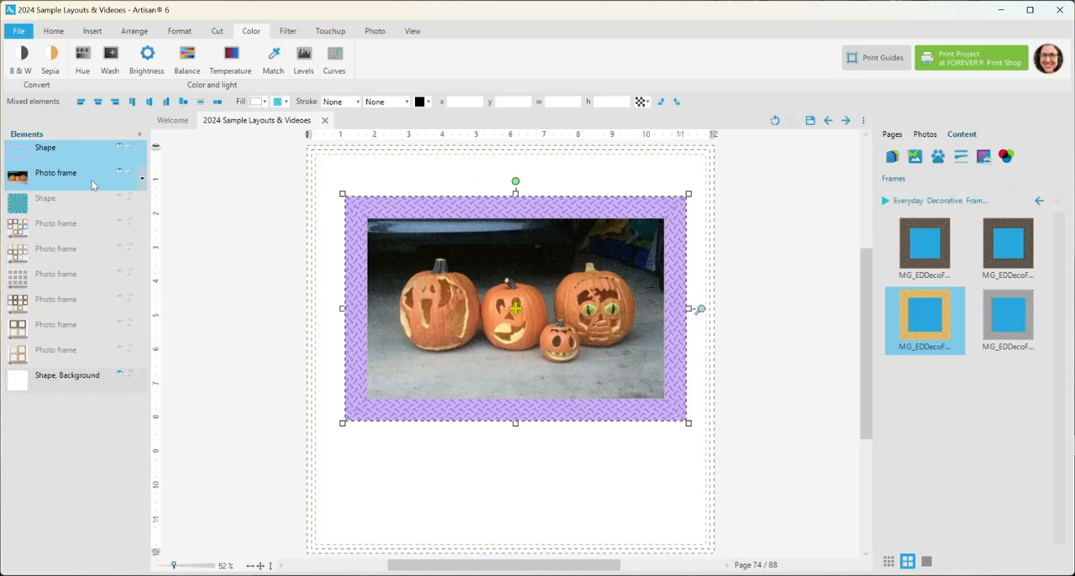
pyautogui.press('Delete')
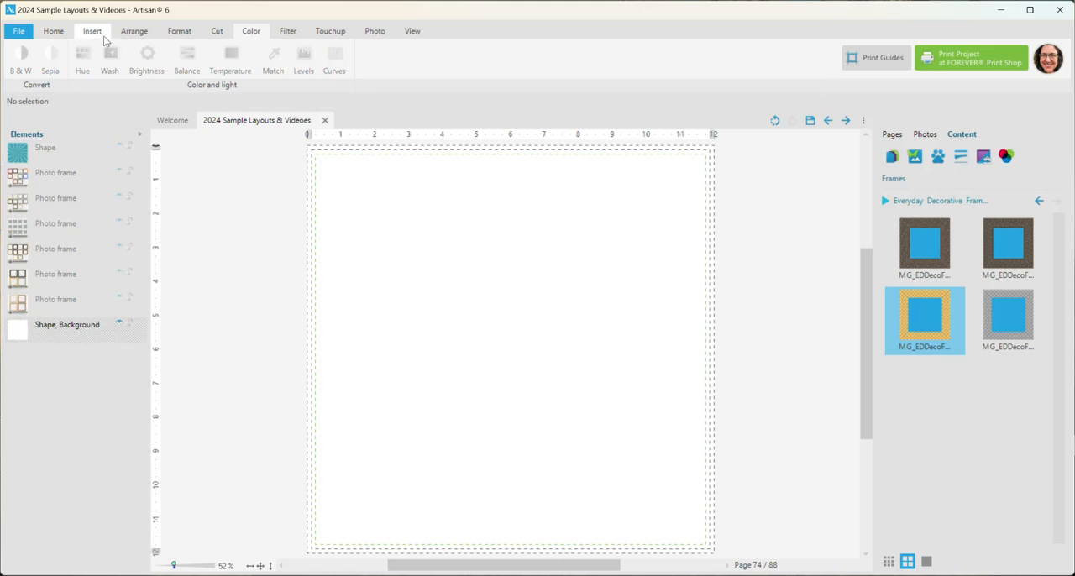
pyautogui.click(99, 34)
pyautogui.click(63, 57)
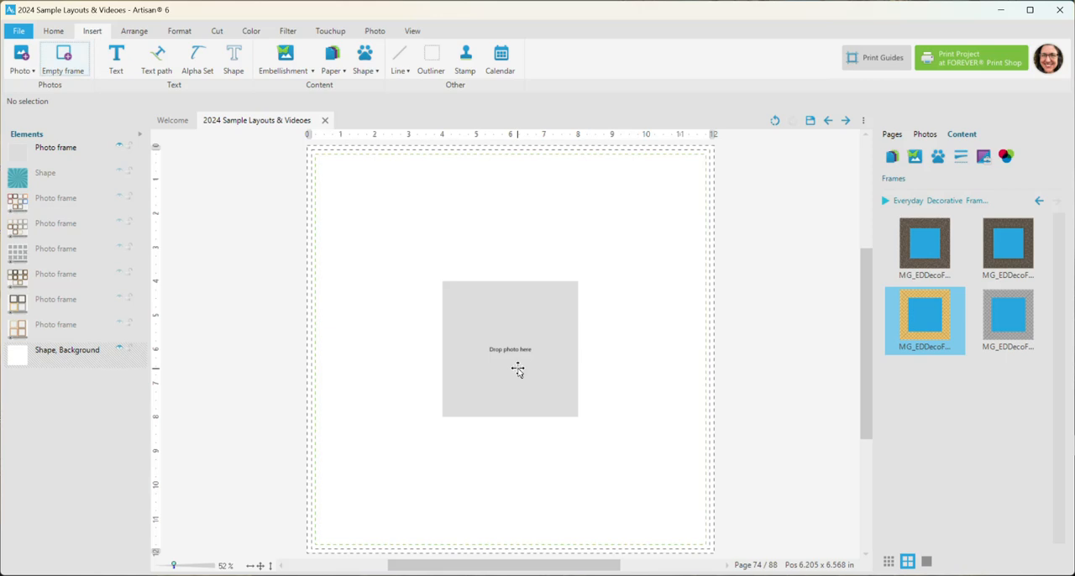
pyautogui.moveTo(517, 371); pyautogui.dragTo(517, 360)
pyautogui.moveTo(509, 269); pyautogui.dragTo(510, 209)
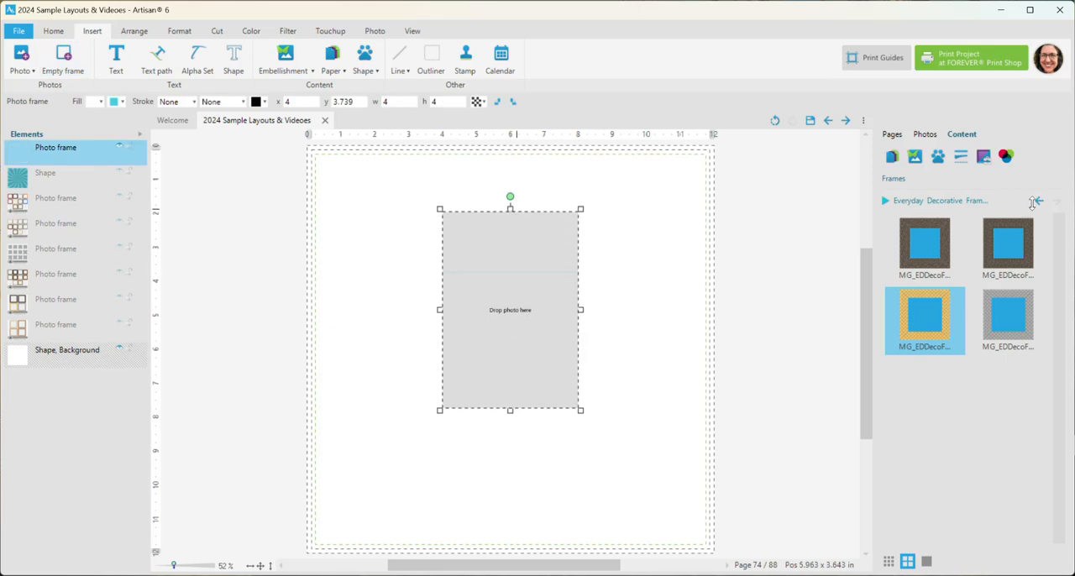
# Fill the empty frame with the costumed group photo, enlarge it to about 5.96 × 8.23 in and place it at about x 3.11, y 1.43 in
pyautogui.moveTo(924, 319); pyautogui.dragTo(512, 260)
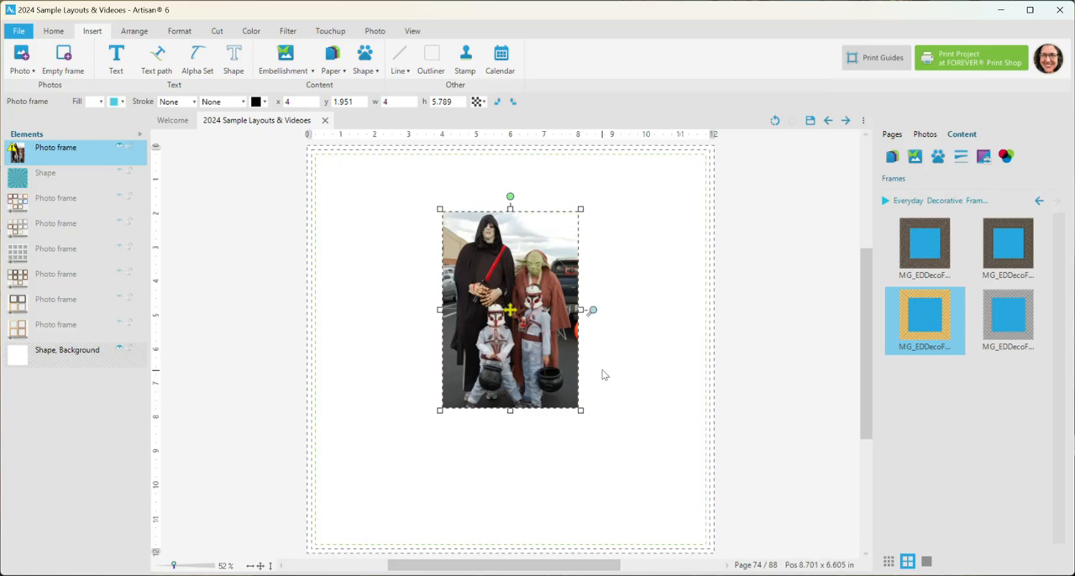
pyautogui.moveTo(580, 411); pyautogui.dragTo(644, 490)
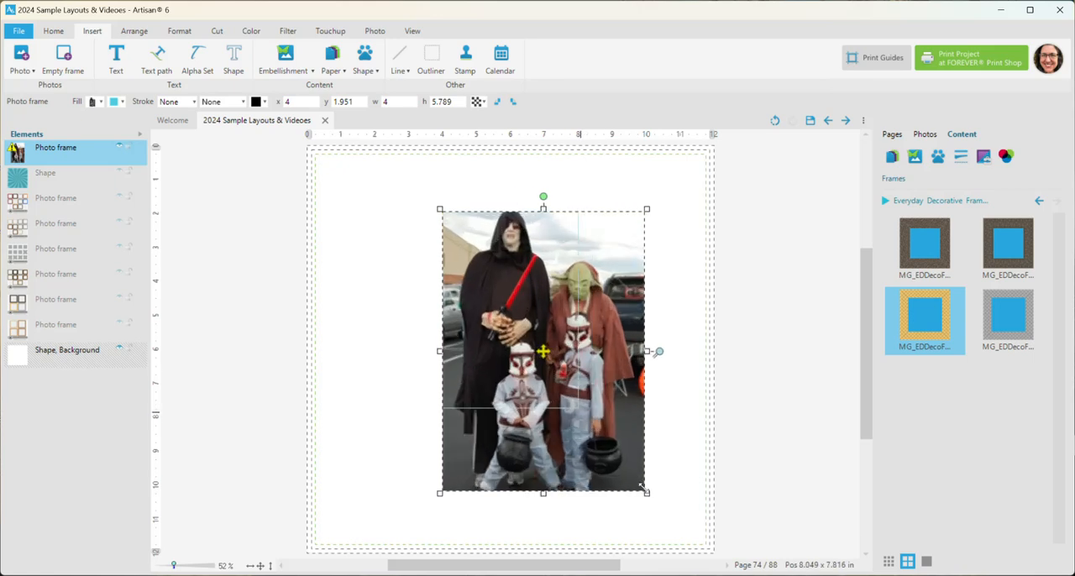
pyautogui.moveTo(535, 263); pyautogui.dragTo(507, 248)
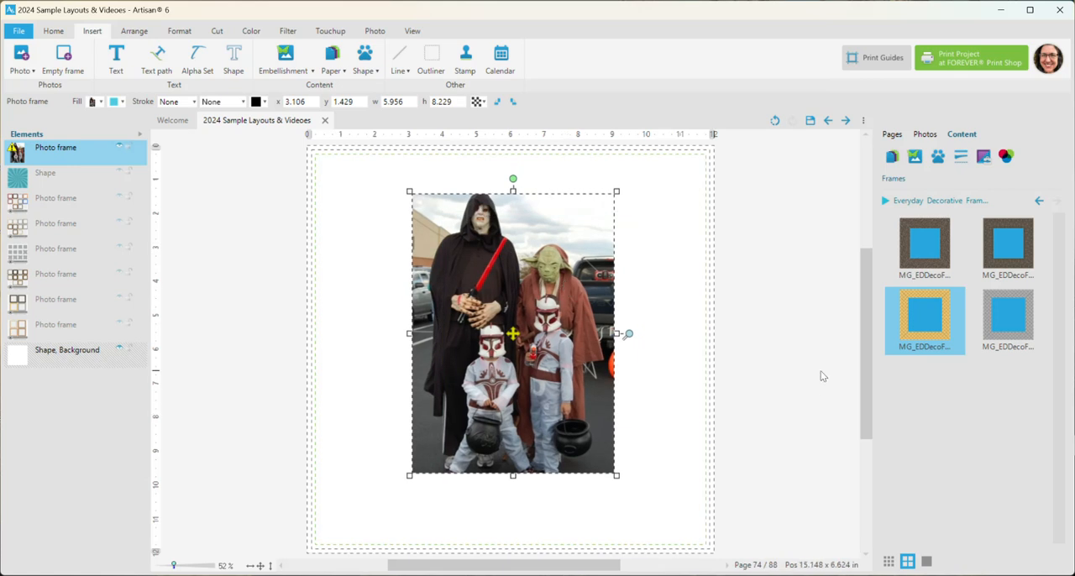
# Apply the clear diagonal corner tape frame from Everyday Decorative Frames - Tape to the photo and move it to about x 2.86, y 1.67 in
pyautogui.click(885, 201)
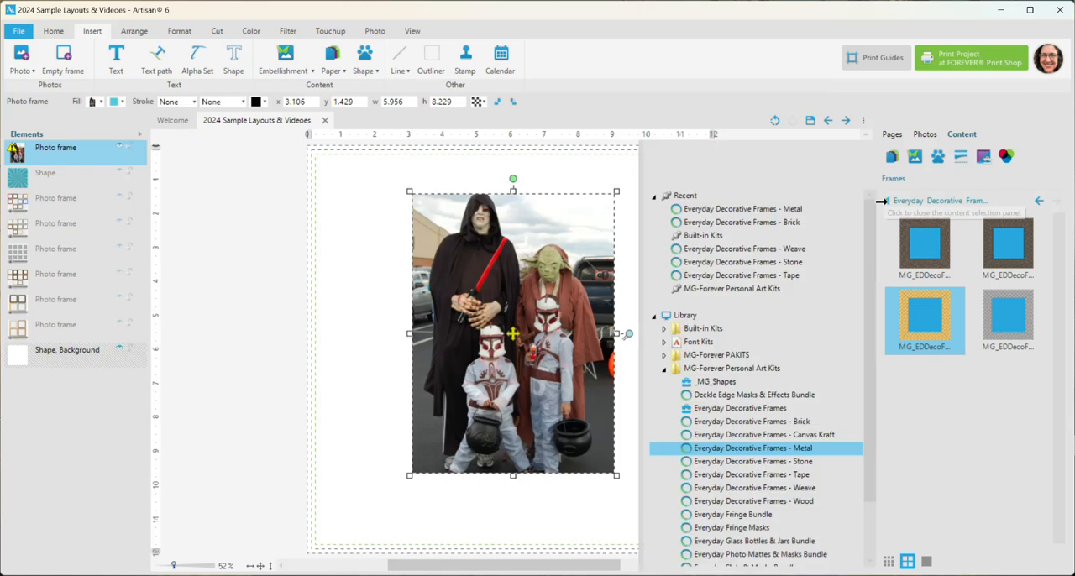
pyautogui.click(818, 475)
pyautogui.click(886, 200)
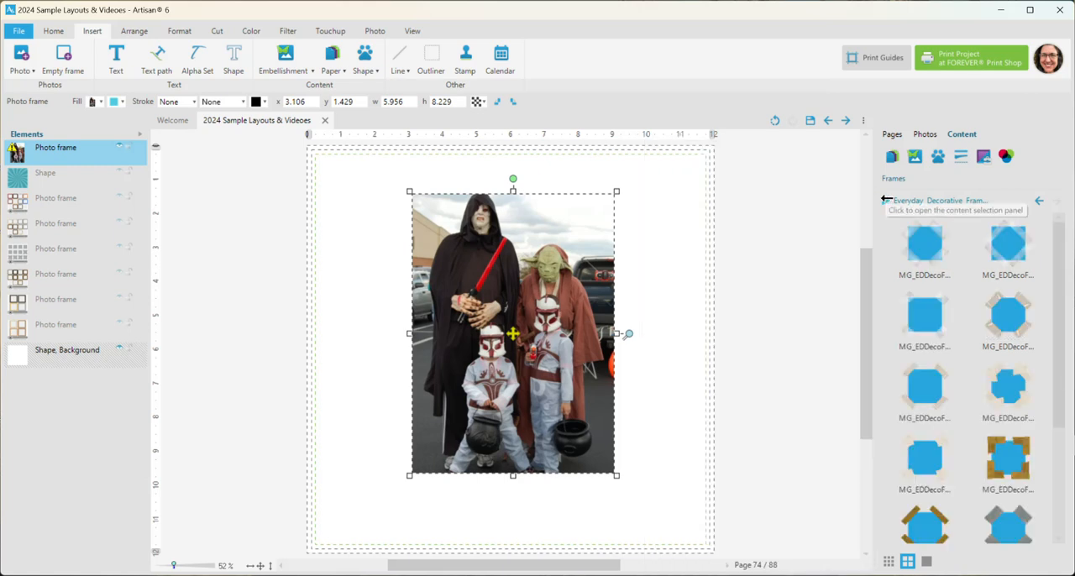
pyautogui.rightClick(933, 257)
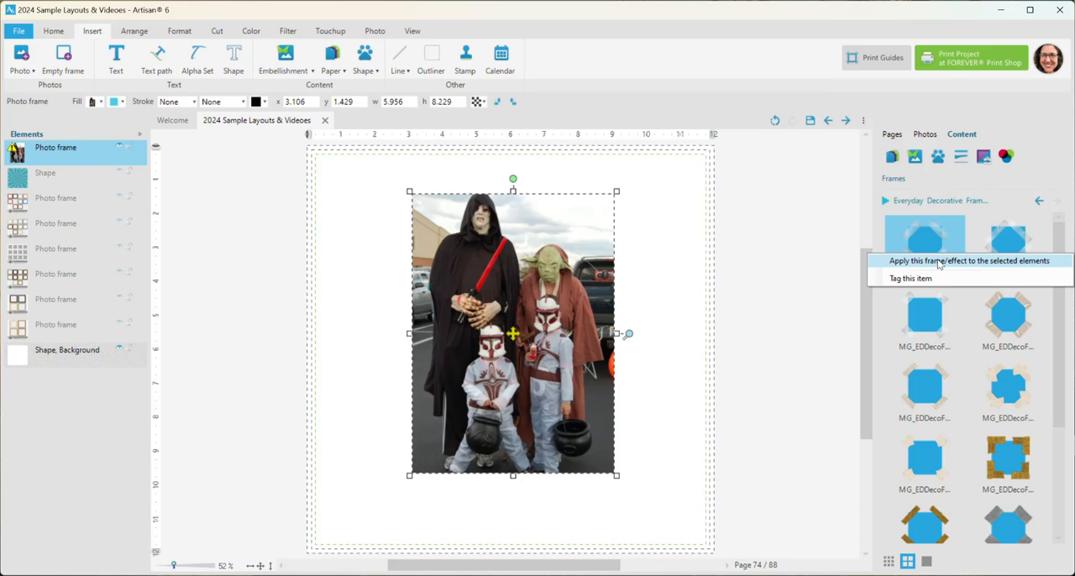
pyautogui.click(939, 262)
pyautogui.moveTo(575, 222)
pyautogui.mouseDown()
pyautogui.moveTo(562, 218)
pyautogui.moveTo(568, 231)
pyautogui.mouseUp()
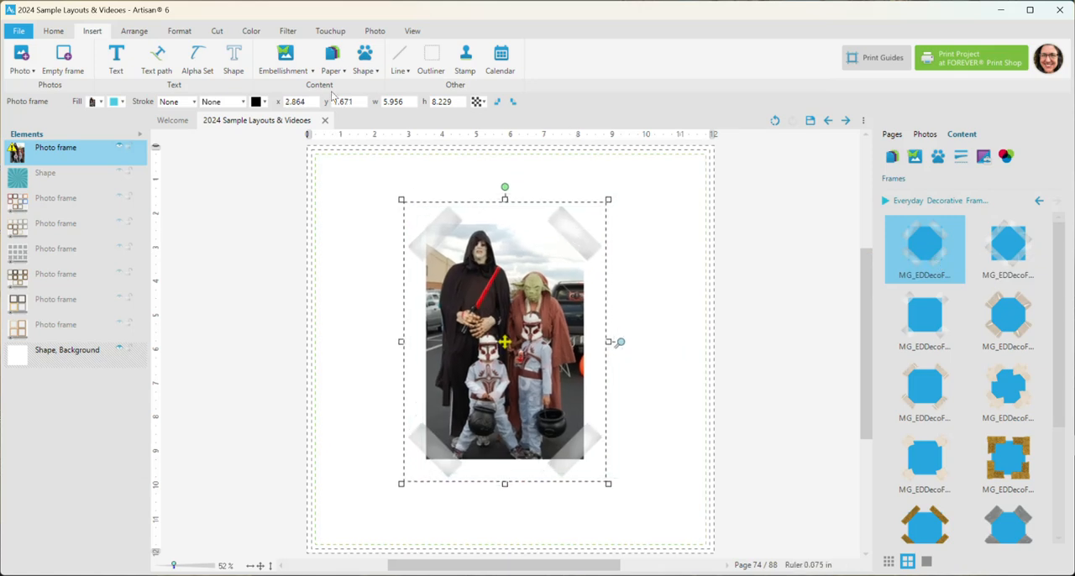
# Try a light shadow on the taped photo frame and remove it again
pyautogui.click(179, 30)
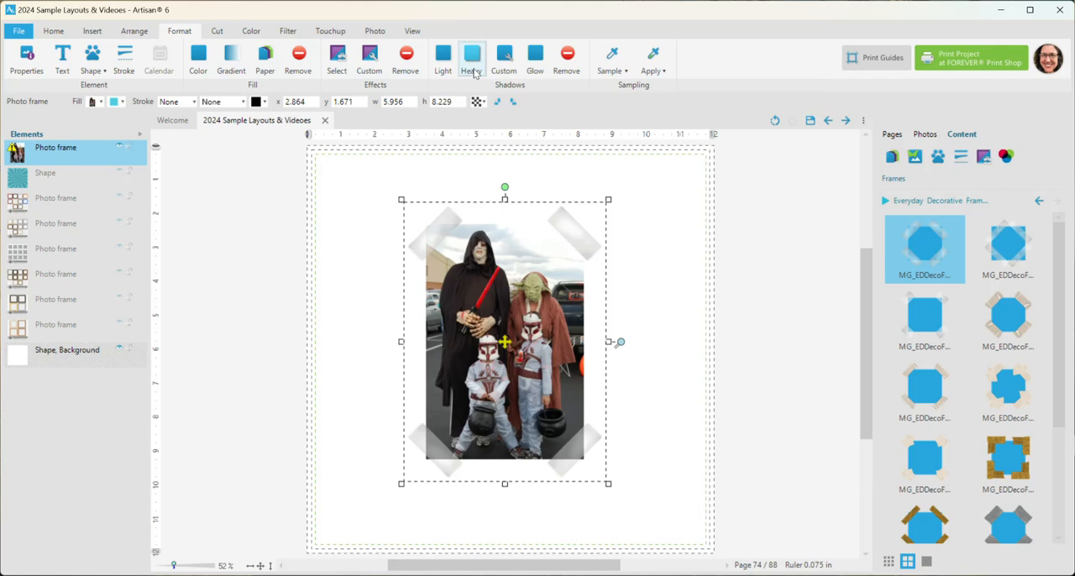
pyautogui.click(443, 59)
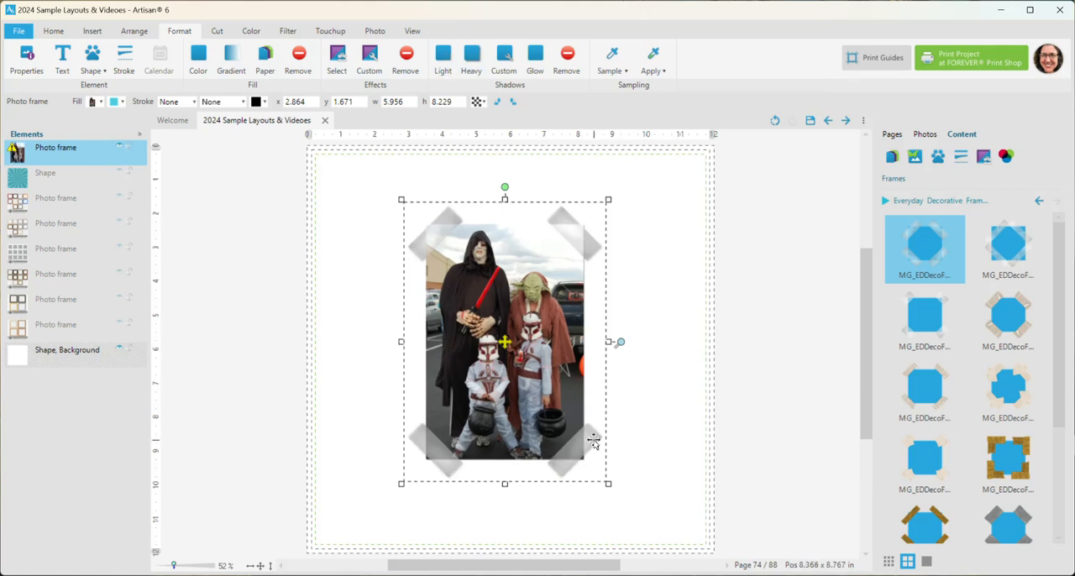
pyautogui.click(566, 57)
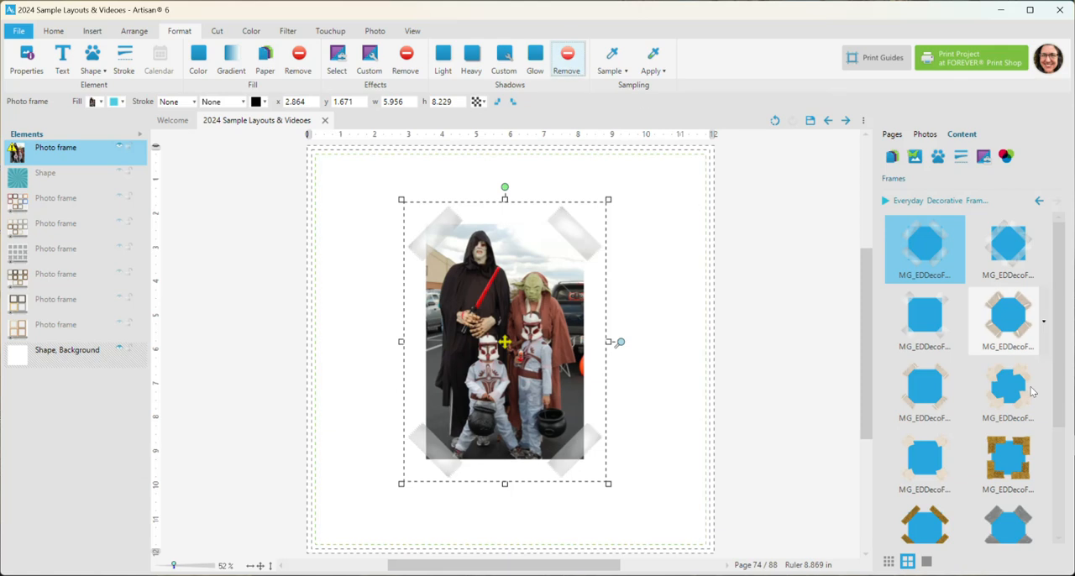
# Try the torn beige tape frame on the photo, then replace it with the gold glitter corner tape frame
pyautogui.click(1013, 396)
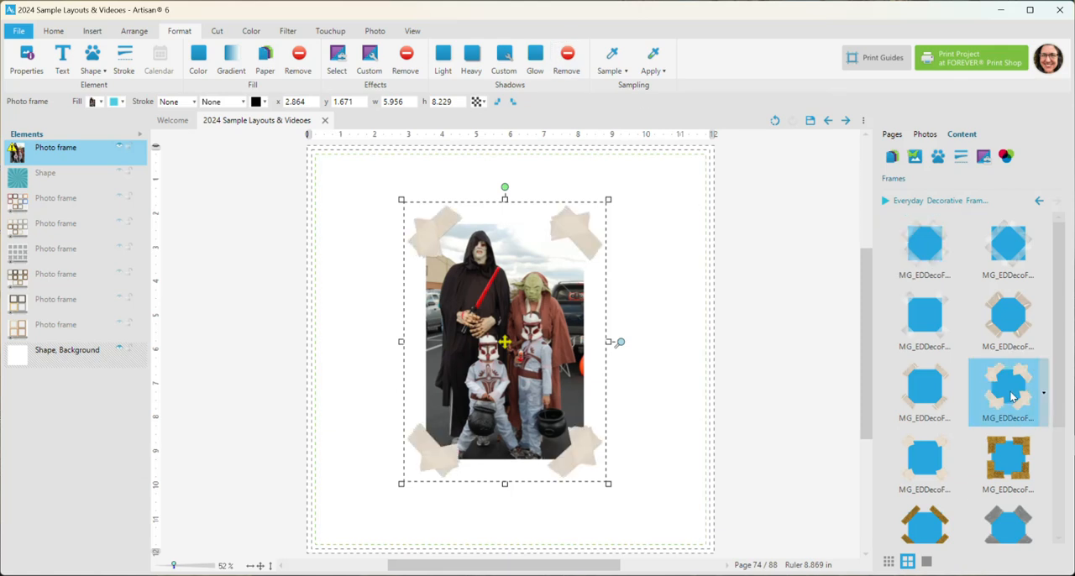
pyautogui.click(1012, 456)
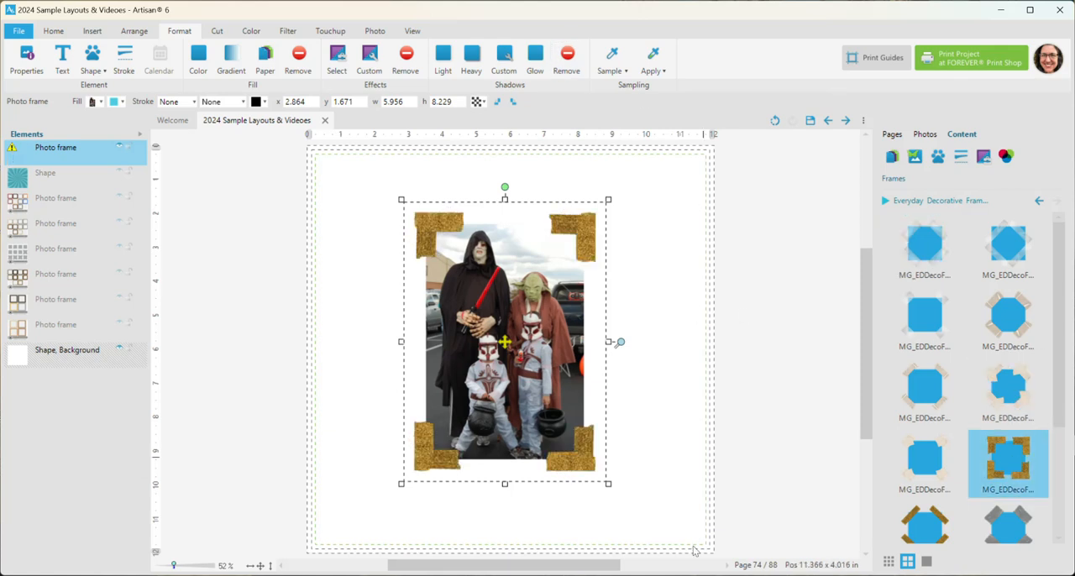
# Widen the glitter tape frame to about 8.75 in on both sides and shift the photo down inside it
pyautogui.moveTo(622, 342); pyautogui.dragTo(539, 401)
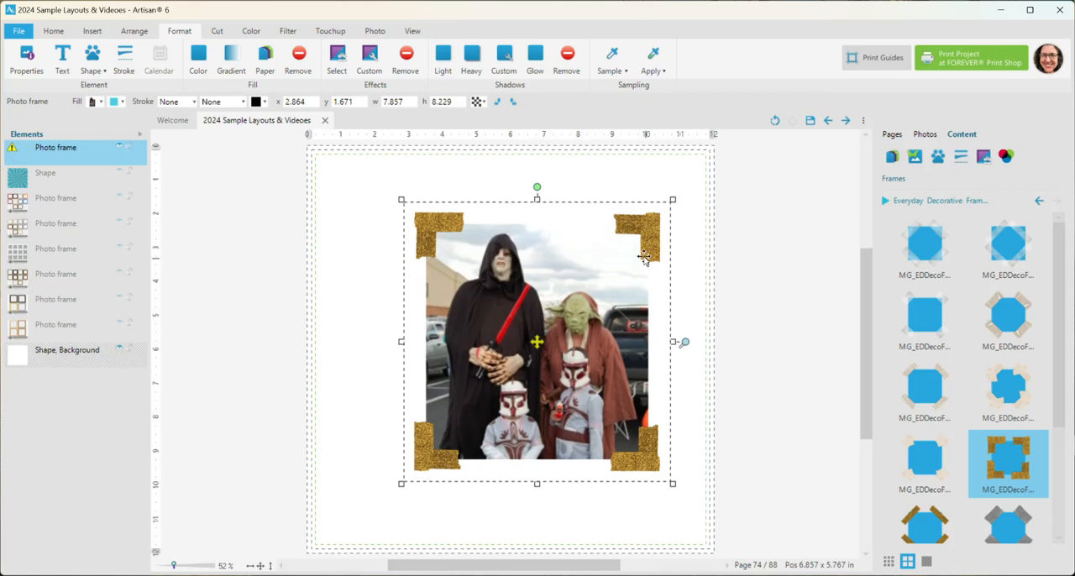
pyautogui.moveTo(401, 342); pyautogui.dragTo(370, 339)
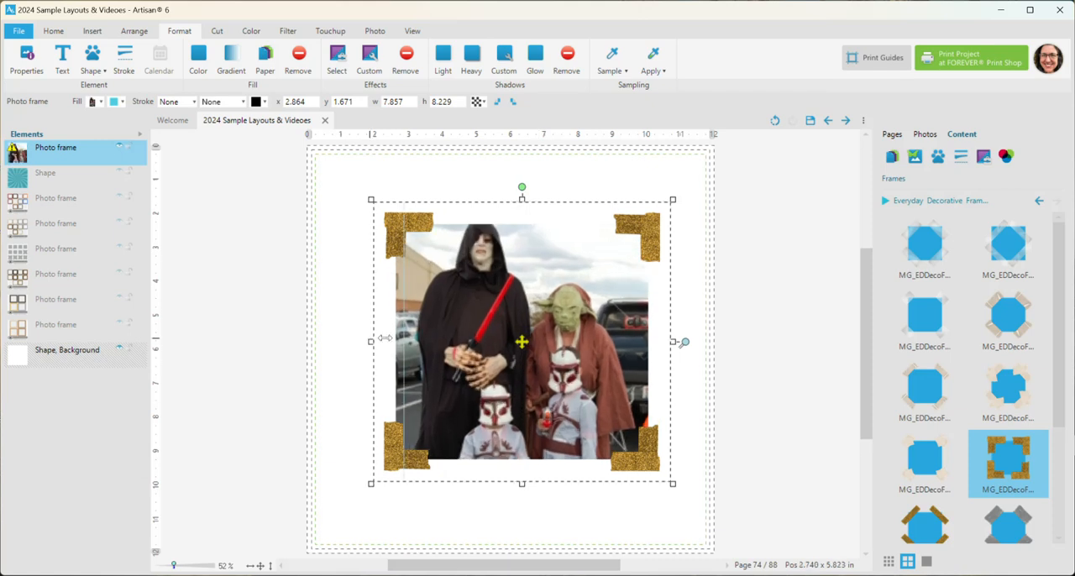
pyautogui.moveTo(521, 344); pyautogui.dragTo(518, 369)
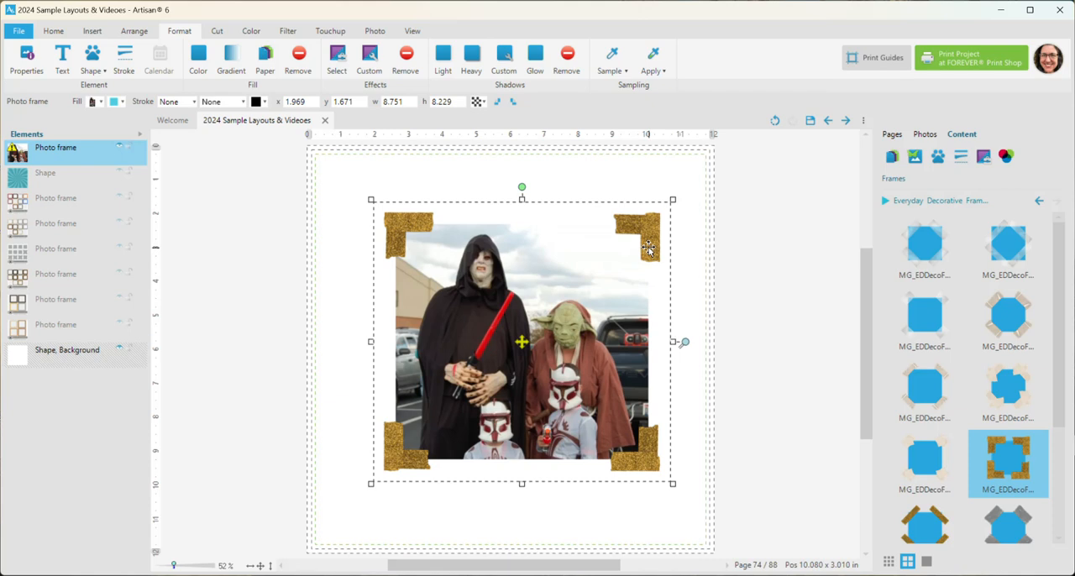
# Duplicate the glitter-tape photo frame and align the two frames' centres horizontally and vertically
pyautogui.moveTo(648, 255); pyautogui.dragTo(636, 261)
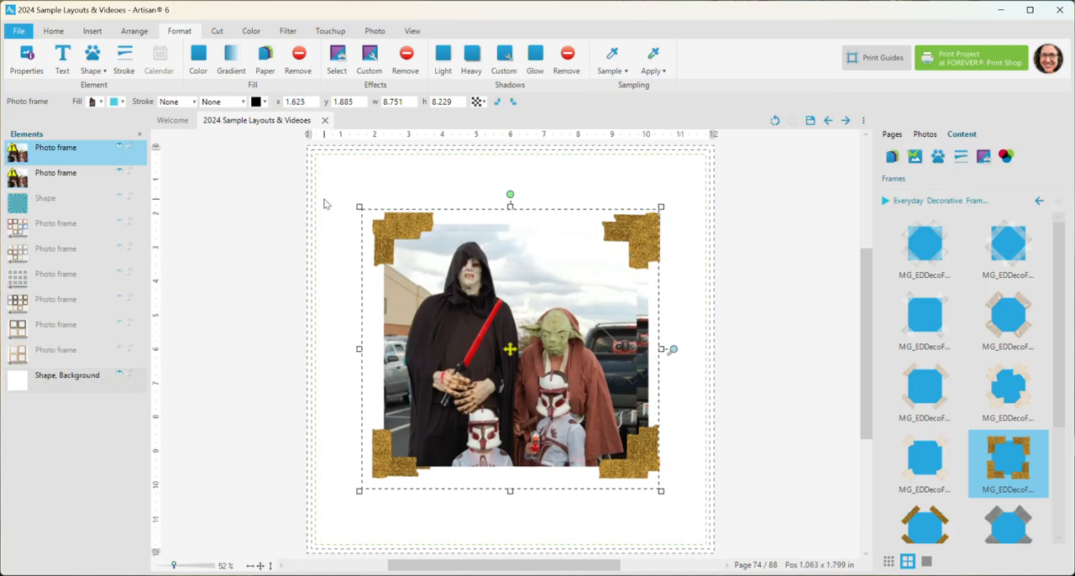
pyautogui.keyDown('ctrl'); pyautogui.click(58, 173); pyautogui.keyUp('ctrl')
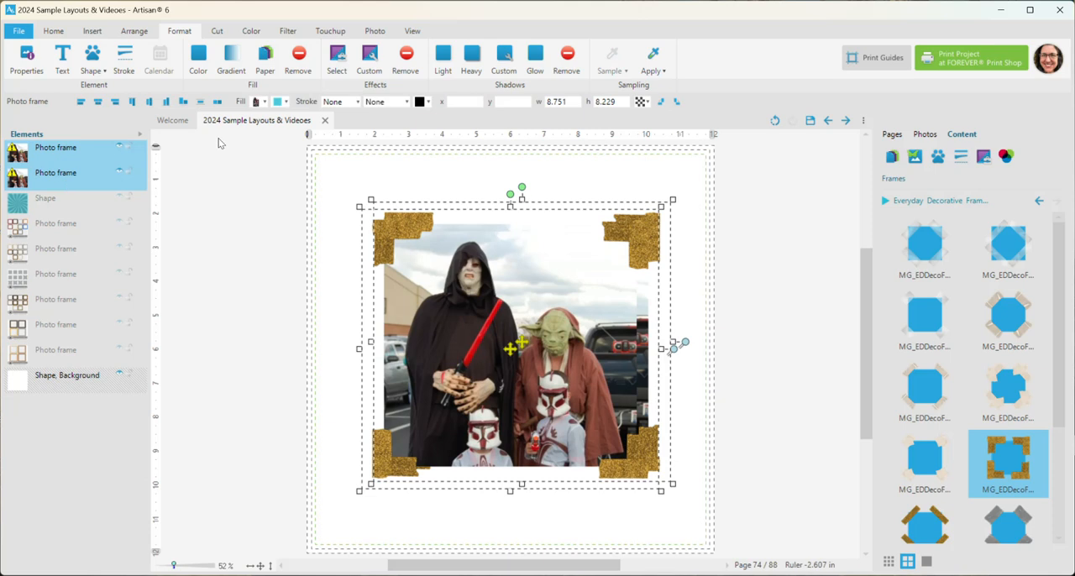
pyautogui.click(97, 101)
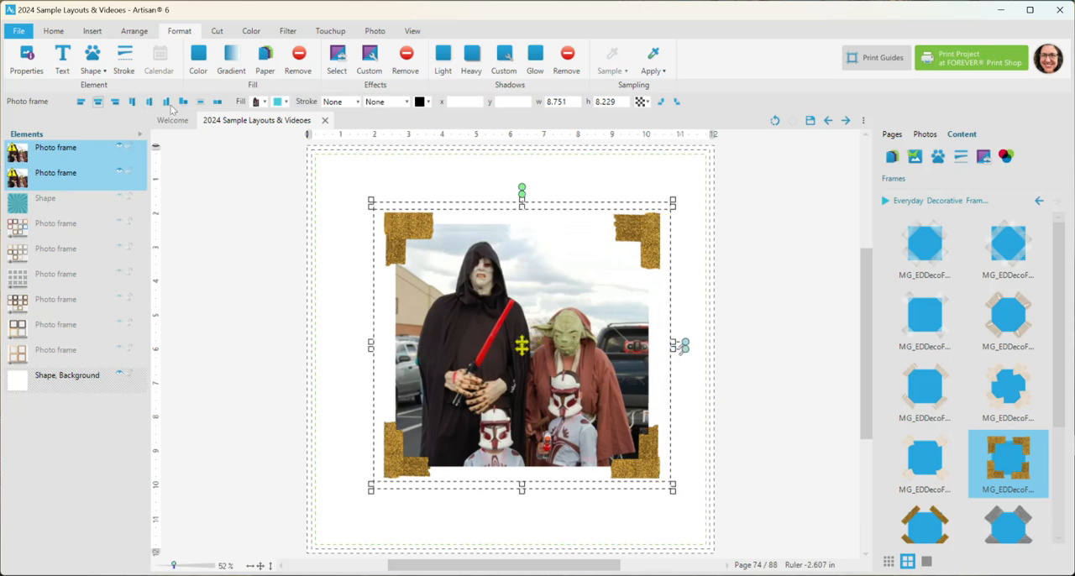
pyautogui.click(150, 101)
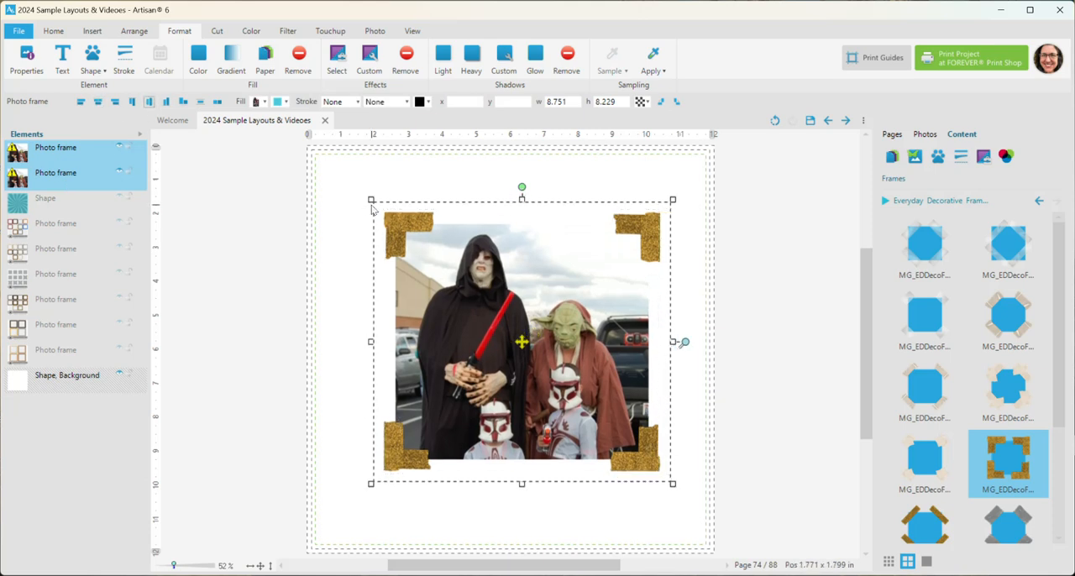
# Scale both aligned photo frames down together to about 7.32 × 6.89 in and move them to about x 2.34, y 1.86 in
pyautogui.moveTo(371, 200); pyautogui.dragTo(408, 226)
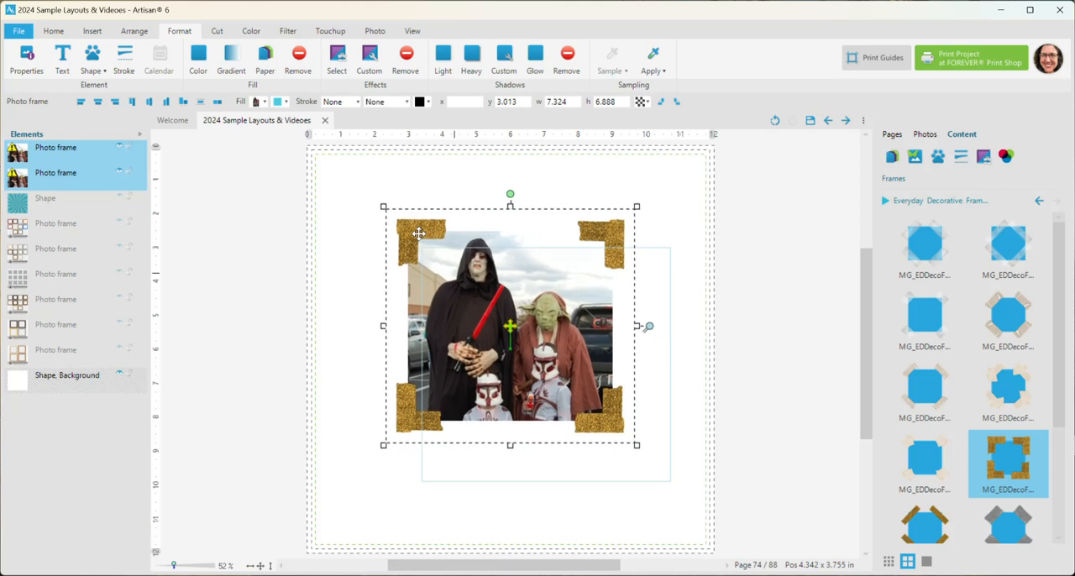
pyautogui.click(804, 372)
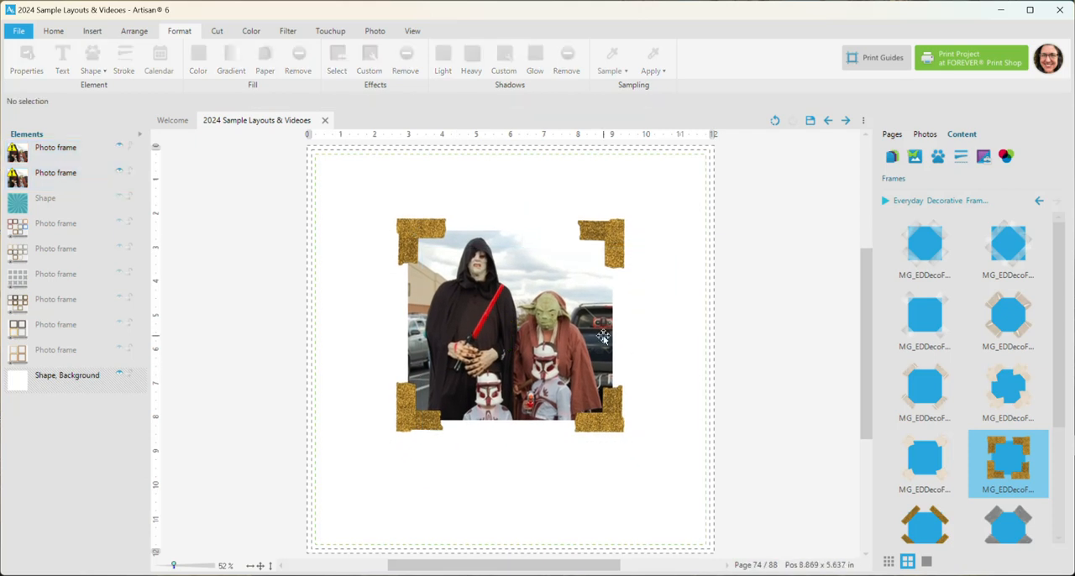
# Make the photo fill of the upper duplicate frame transparent so only its glitter tape corners remain
pyautogui.scroll(4, 568, 334)
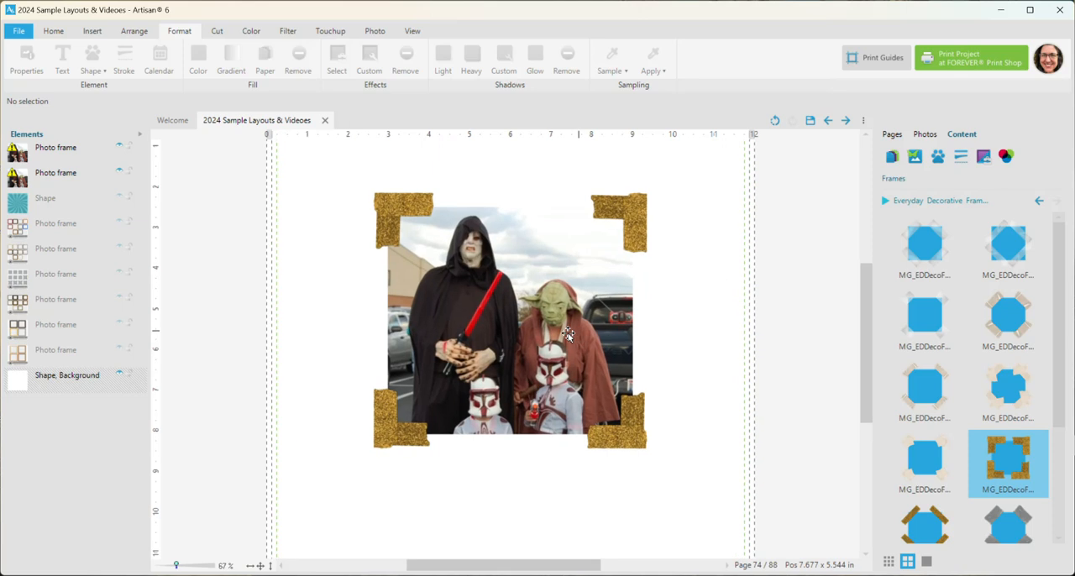
pyautogui.click(643, 234)
pyautogui.click(631, 216)
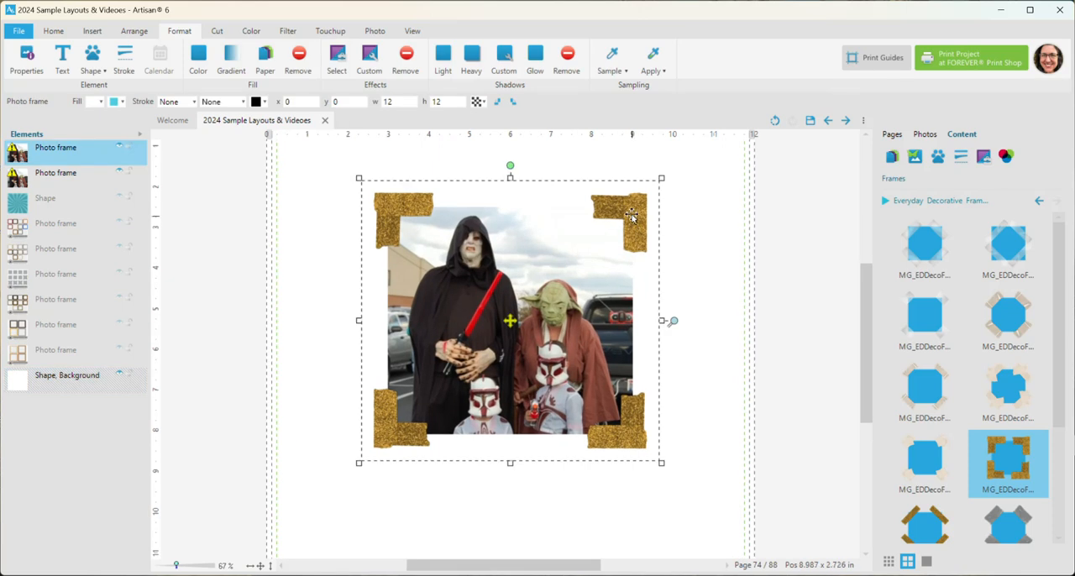
pyautogui.rightClick(631, 215)
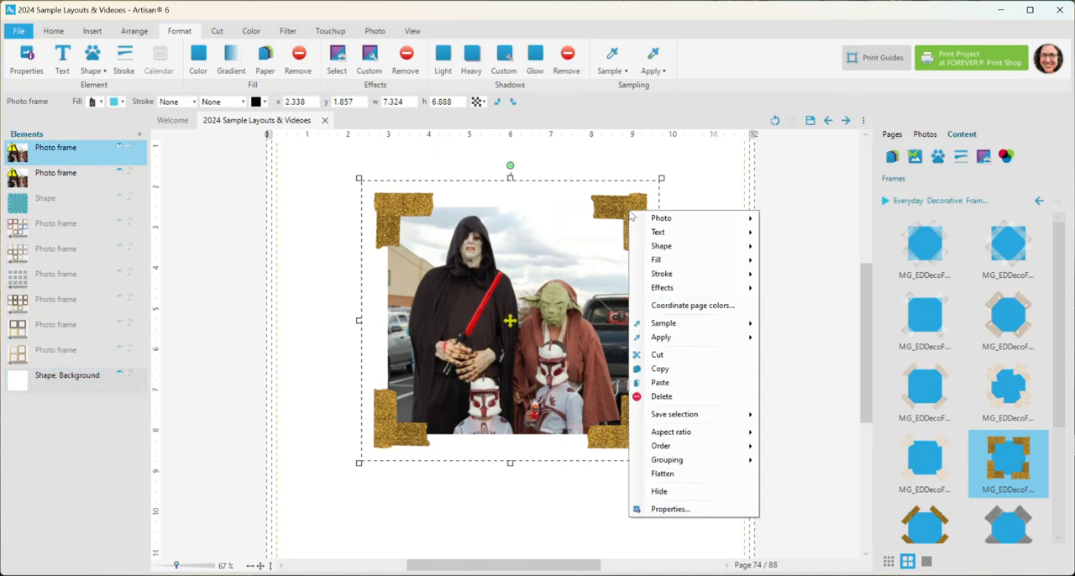
pyautogui.click(92, 101)
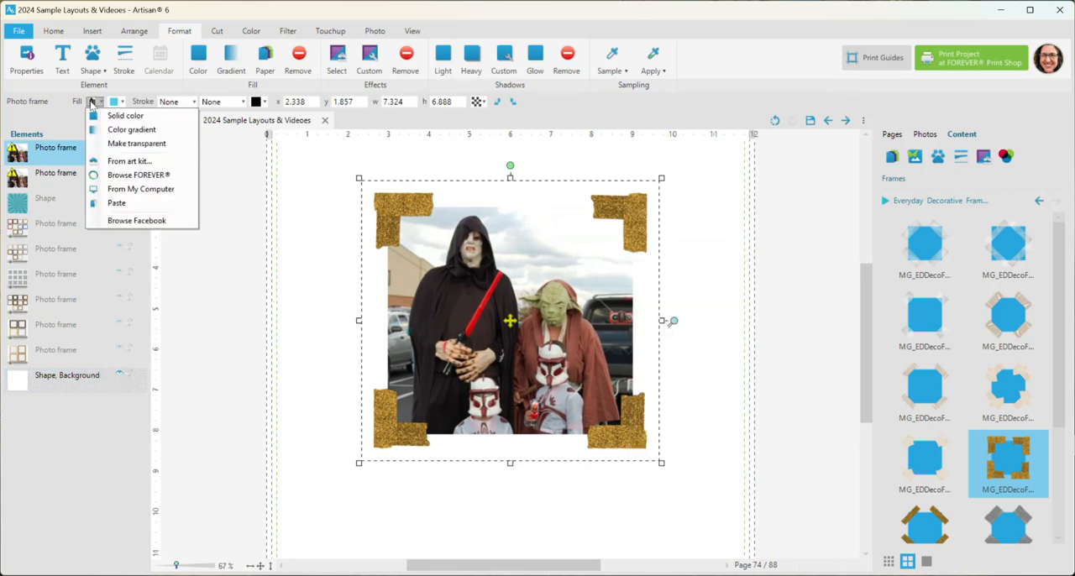
pyautogui.click(99, 141)
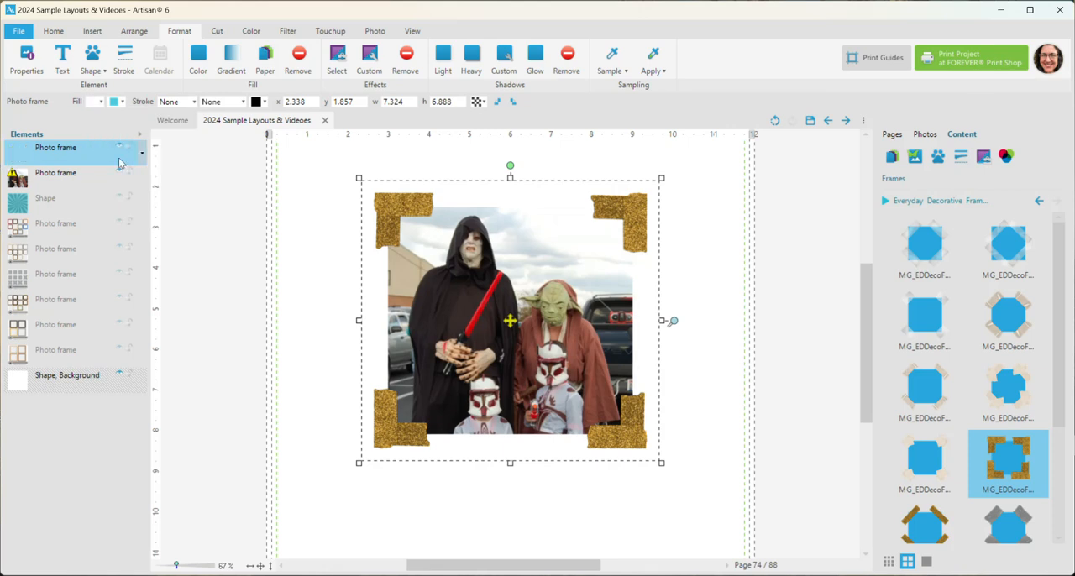
# Check the transparent frame layer's visibility and flatten the layer
pyautogui.click(119, 147)
pyautogui.click(119, 147)
pyautogui.rightClick(80, 152)
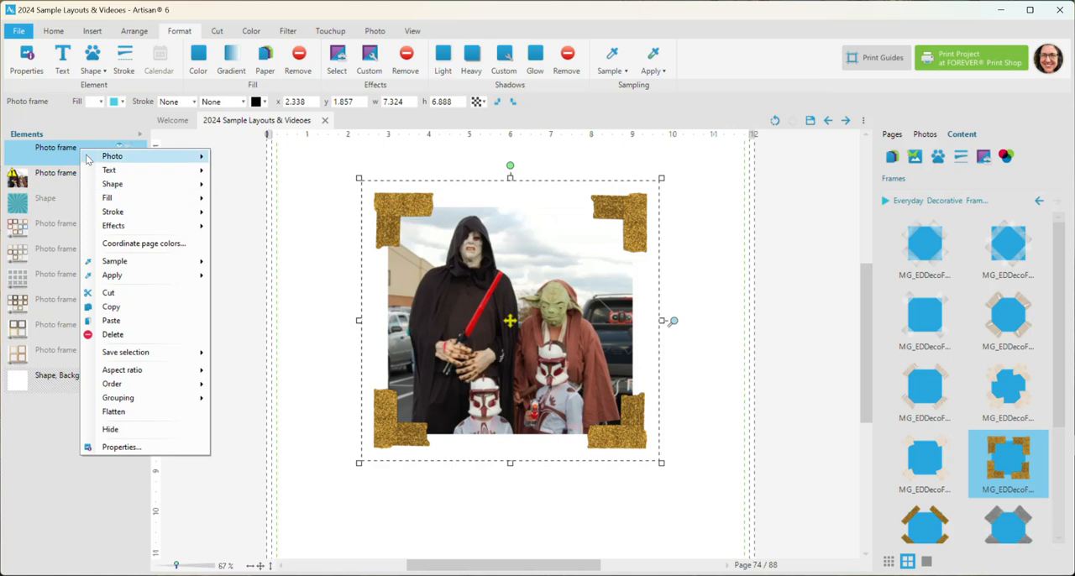
pyautogui.moveTo(88, 158)
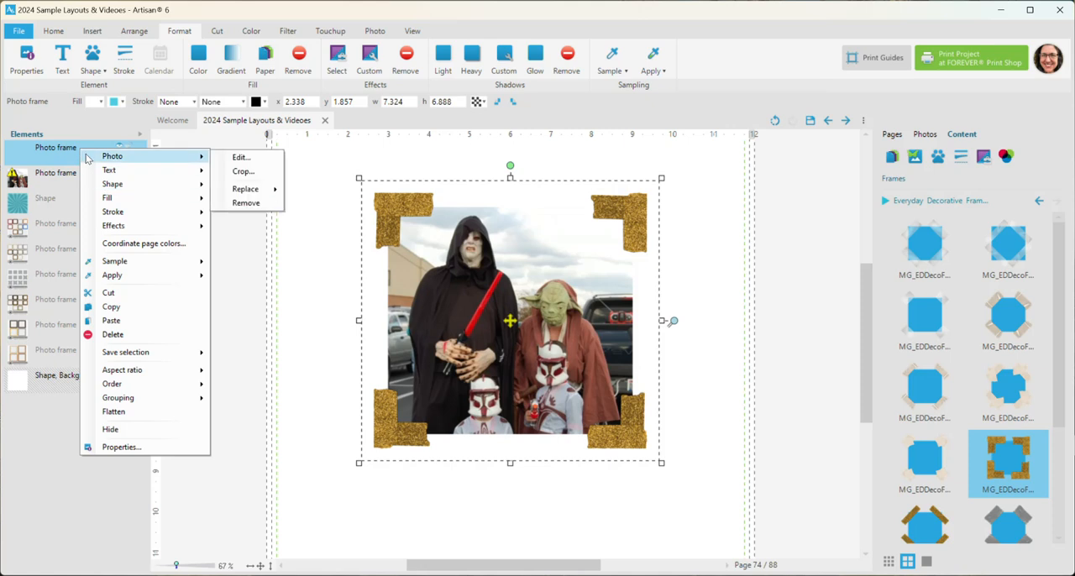
pyautogui.click(121, 412)
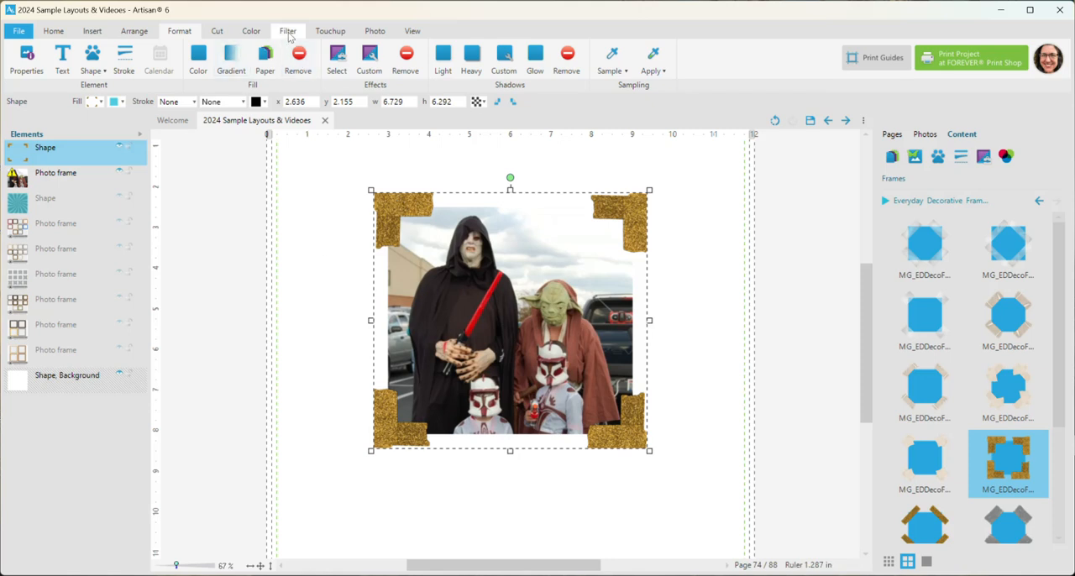
# Recolour the flattened glitter tape corners green with the Hue and saturation adjustment
pyautogui.click(255, 33)
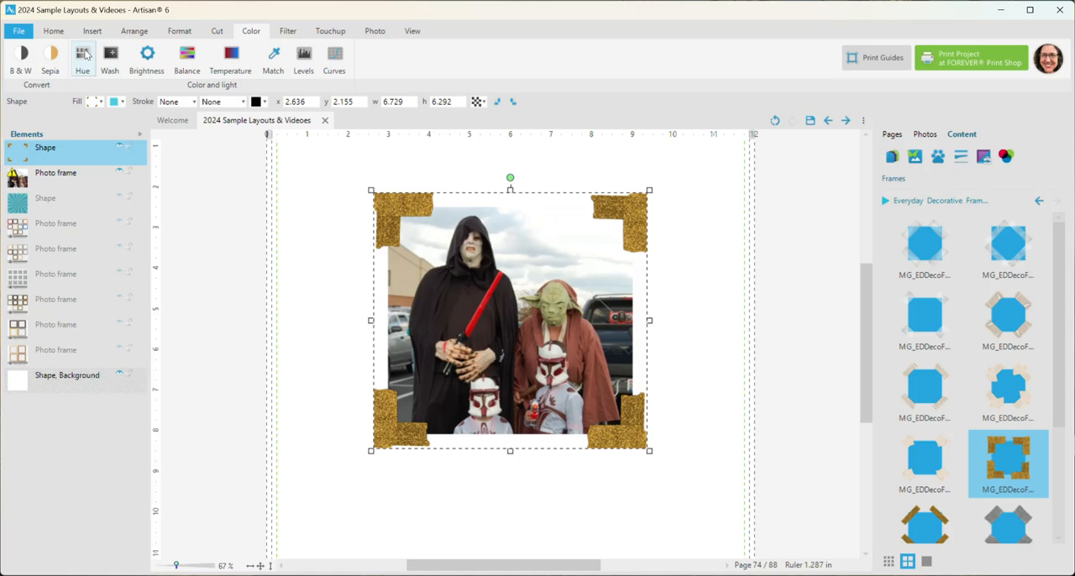
pyautogui.click(82, 55)
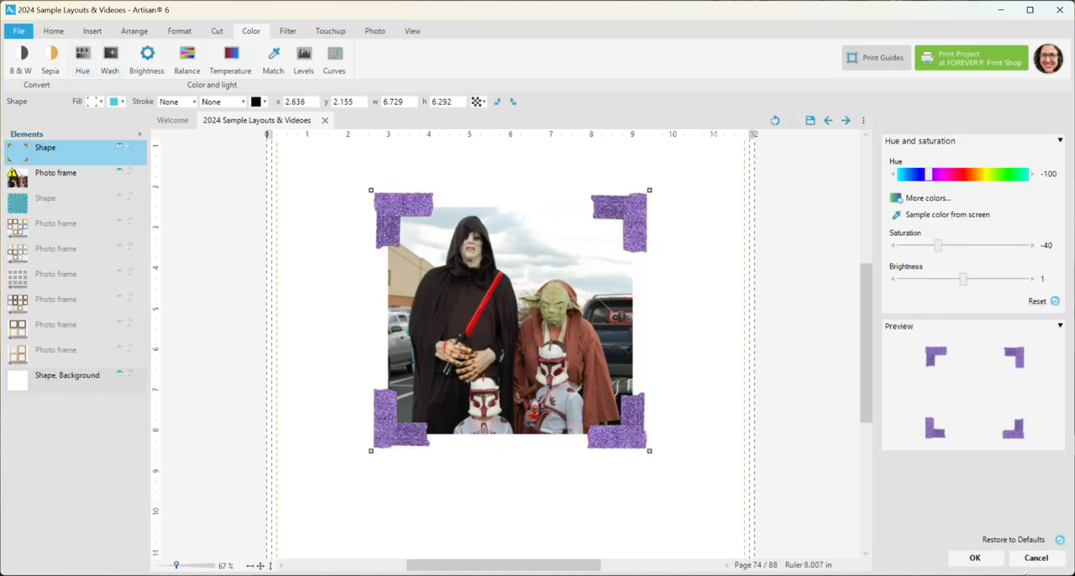
pyautogui.click(1001, 176)
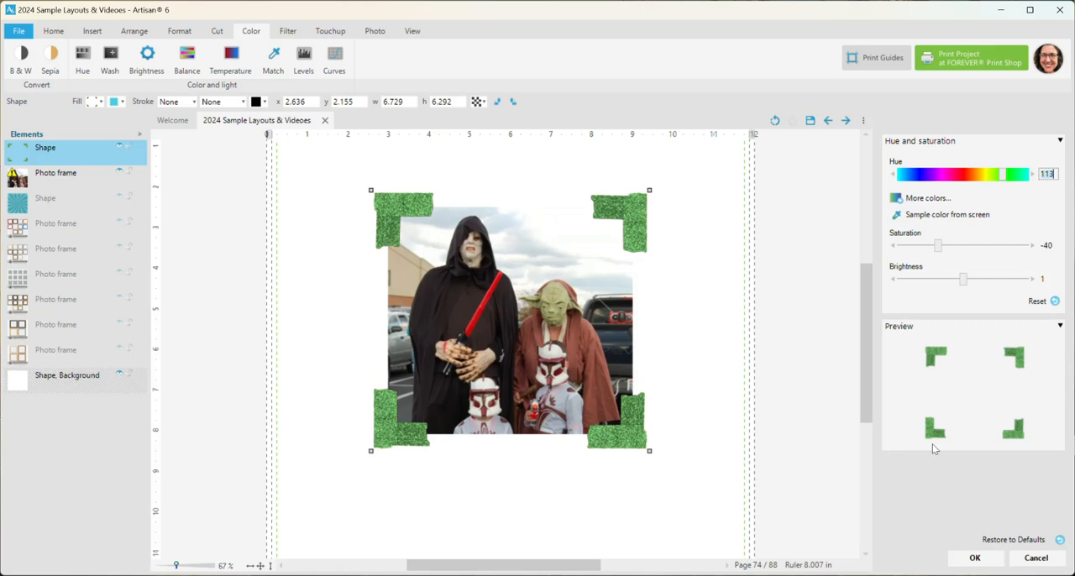
pyautogui.click(974, 558)
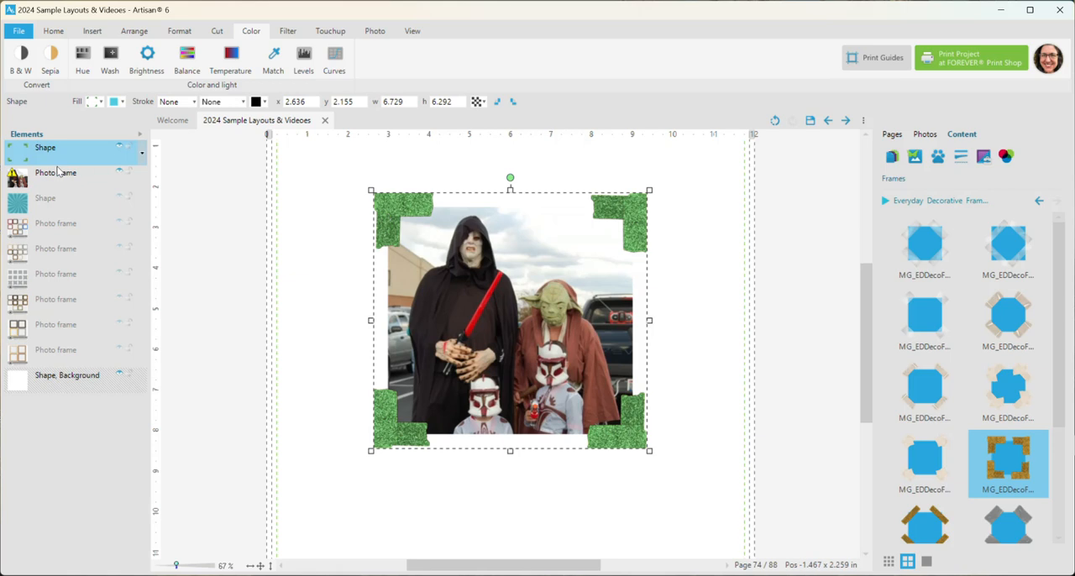
# Hide and reshow the green tape layer to compare it with the gold frame beneath, and try resizing it from a corner
pyautogui.click(119, 147)
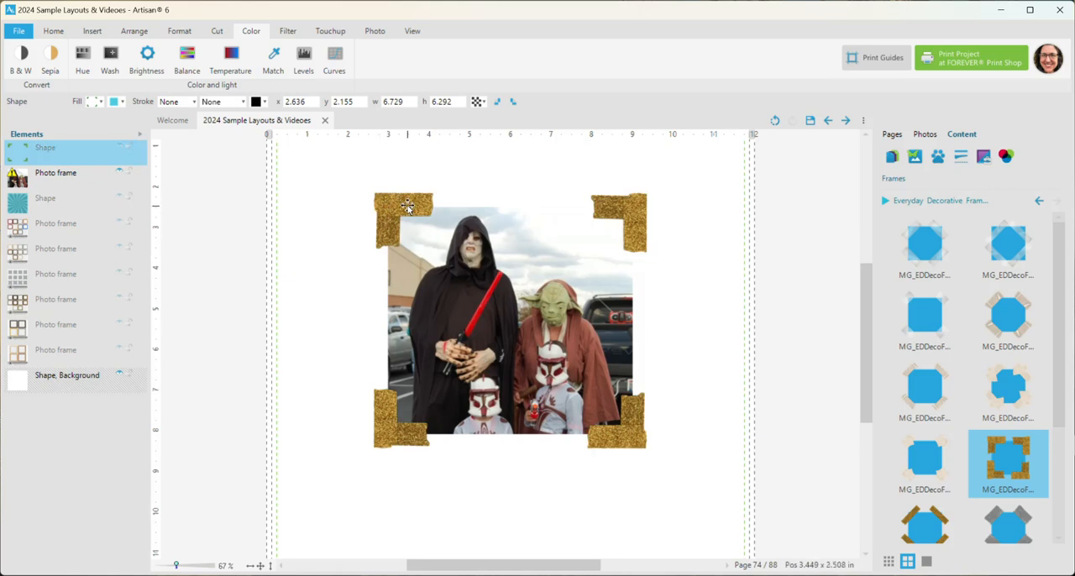
pyautogui.click(119, 148)
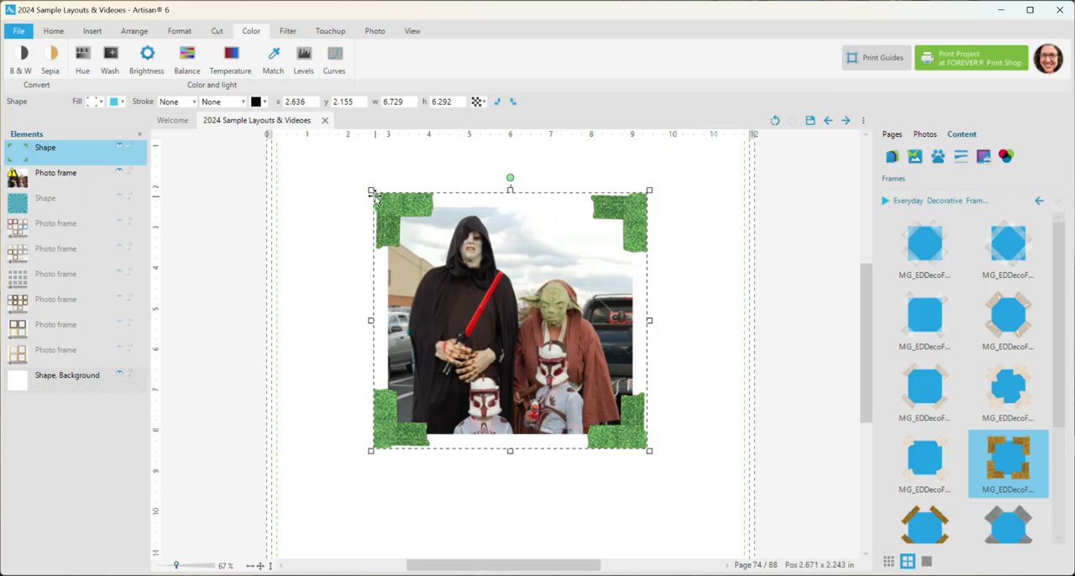
pyautogui.moveTo(370, 190)
pyautogui.mouseDown()
pyautogui.moveTo(418, 191)
pyautogui.moveTo(361, 178)
pyautogui.moveTo(394, 172)
pyautogui.moveTo(377, 181)
pyautogui.moveTo(312, 164)
pyautogui.moveTo(328, 234)
pyautogui.moveTo(361, 241)
pyautogui.moveTo(370, 191)
pyautogui.mouseUp()
# Hide the green tape layer and the photo frame beneath it, and insert an empty photo frame on the page
pyautogui.click(119, 174)
pyautogui.click(120, 149)
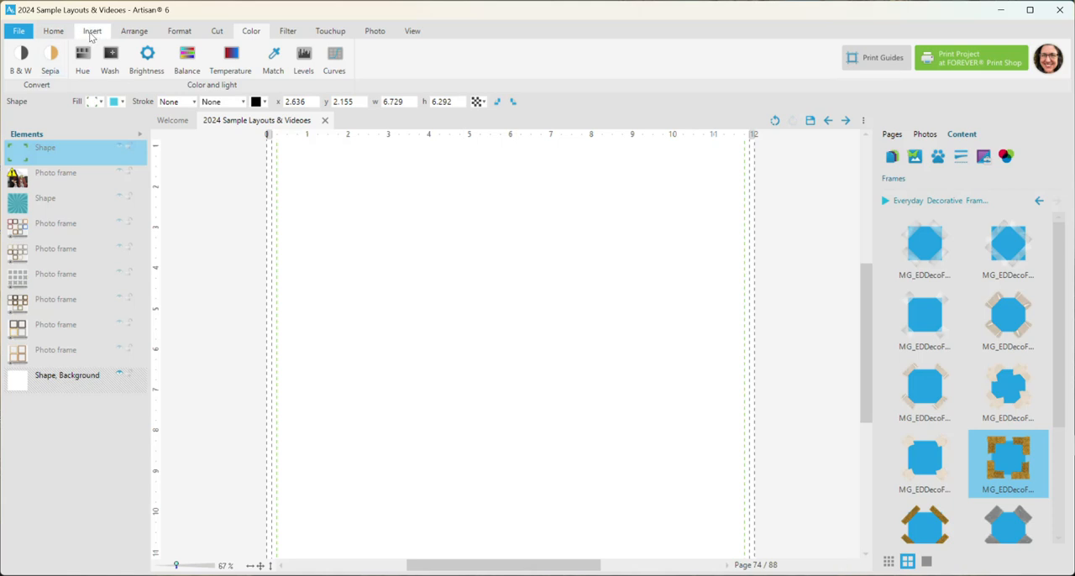
pyautogui.click(92, 33)
pyautogui.click(67, 57)
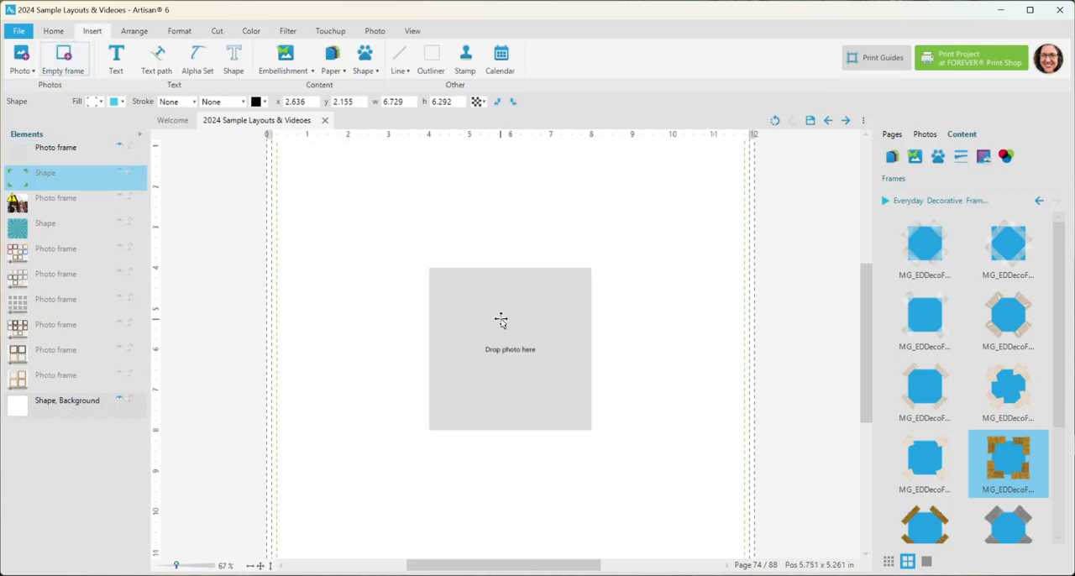
# Enlarge the empty photo frame to about 5.54 in square and move it to about x 3.78, y 3.14 in
pyautogui.click(390, 227)
pyautogui.click(539, 347)
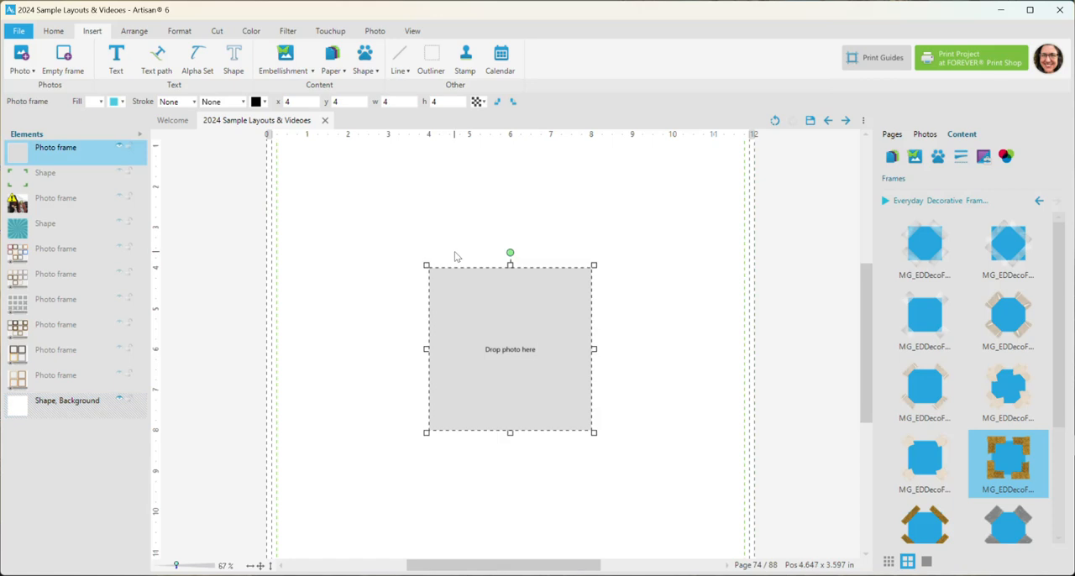
pyautogui.moveTo(428, 264); pyautogui.dragTo(366, 202)
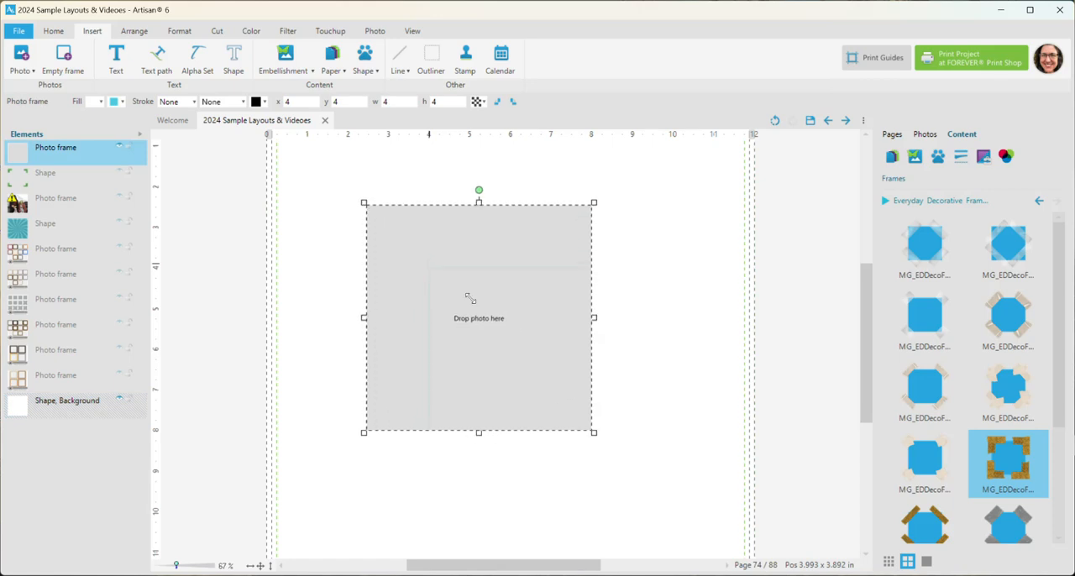
pyautogui.moveTo(508, 310); pyautogui.dragTo(562, 338)
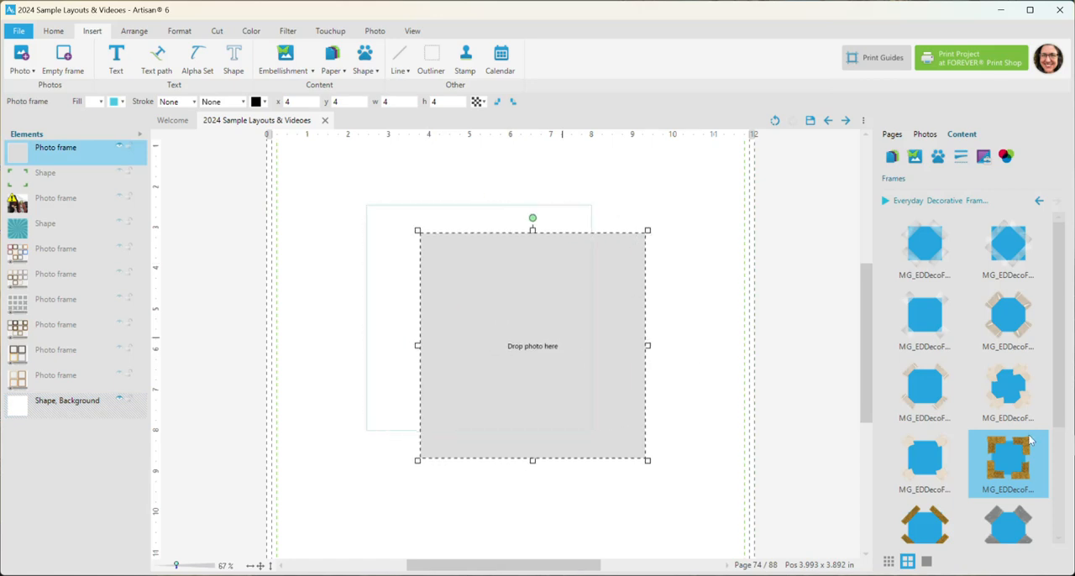
# Try the beige Tape04 and striped Tape11 frames on the empty photo frame, and settle on the gray diagonal tape frame
pyautogui.click(1007, 321)
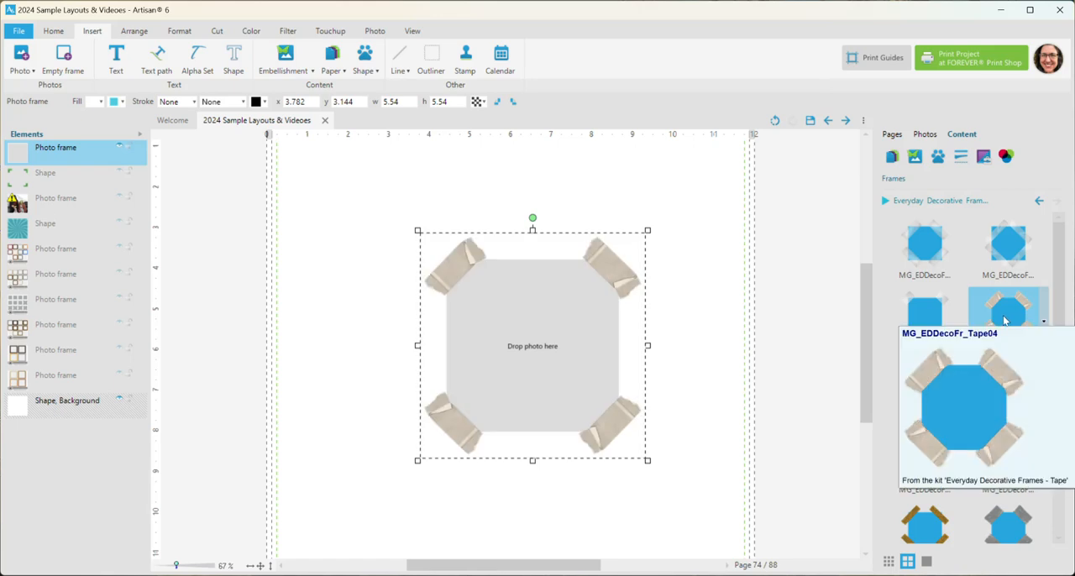
pyautogui.click(1017, 524)
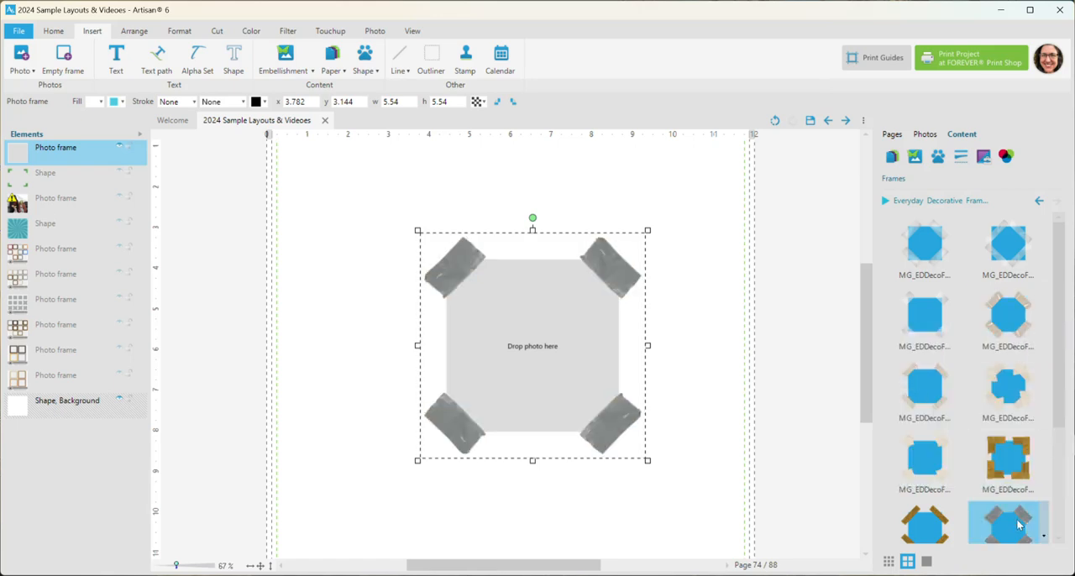
pyautogui.scroll(-2, 974, 386)
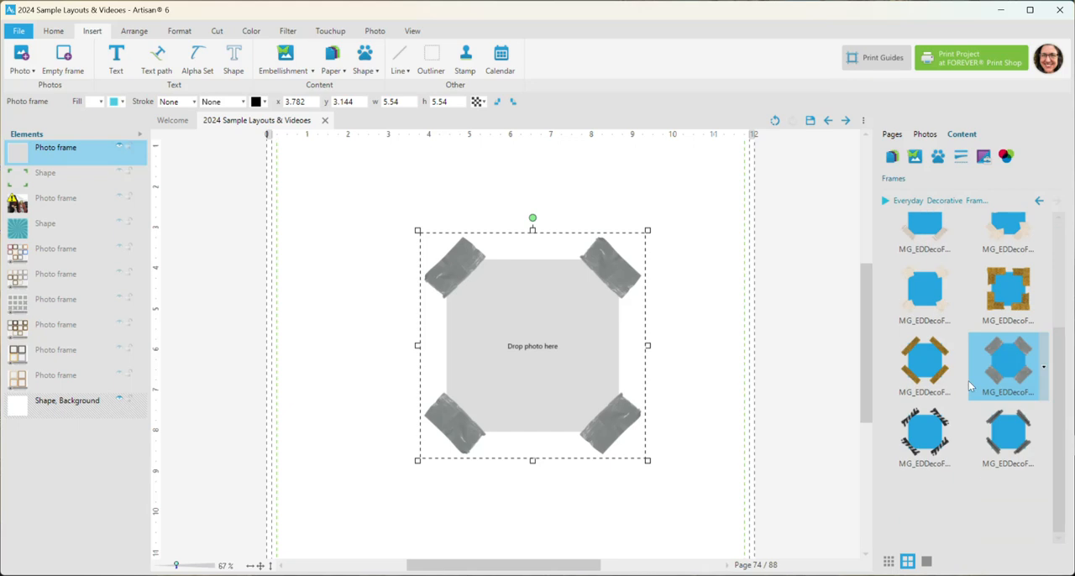
pyautogui.click(929, 437)
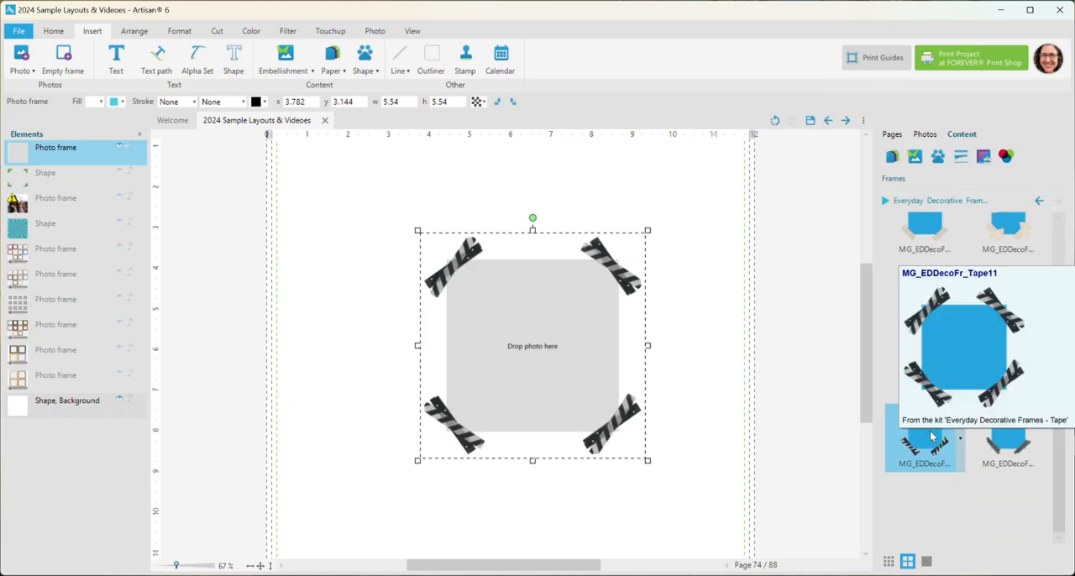
pyautogui.click(1008, 360)
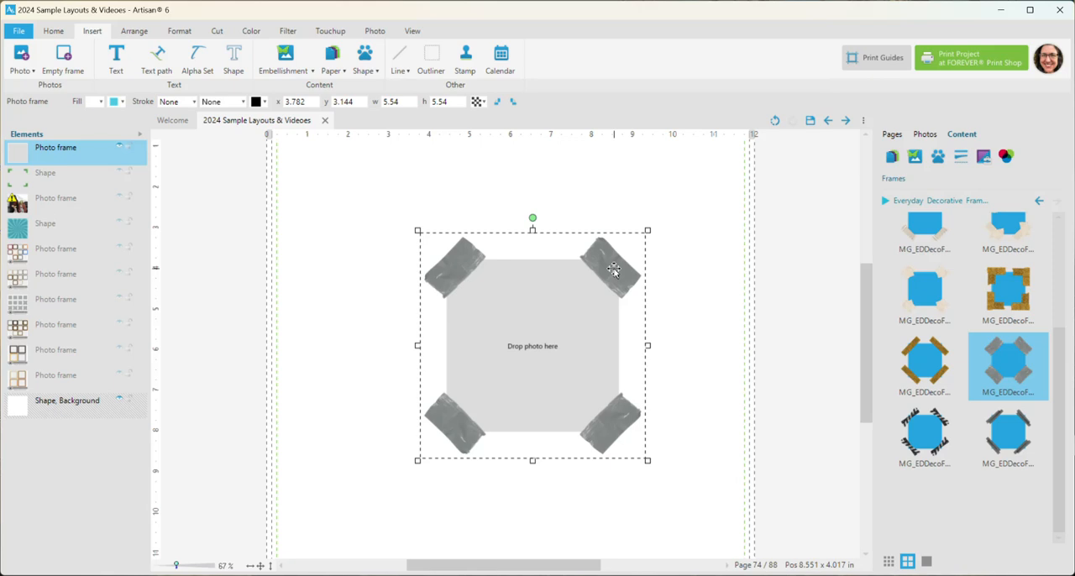
# Duplicate the gray tape frame and move the copy to about x 5.14, y 3.99 in
pyautogui.hotkey('ctrl', 'v')
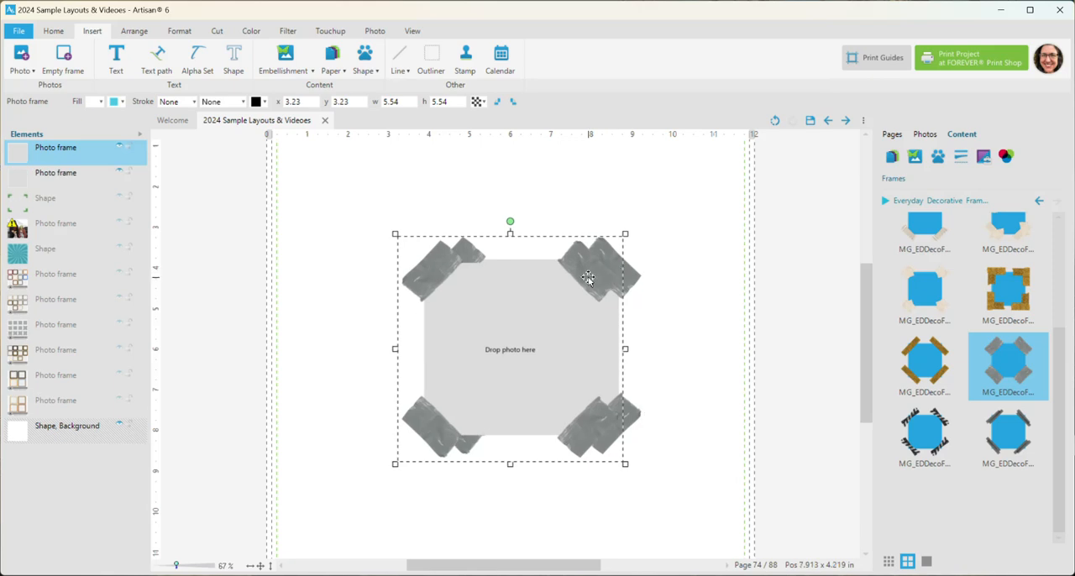
pyautogui.moveTo(587, 280); pyautogui.dragTo(665, 304)
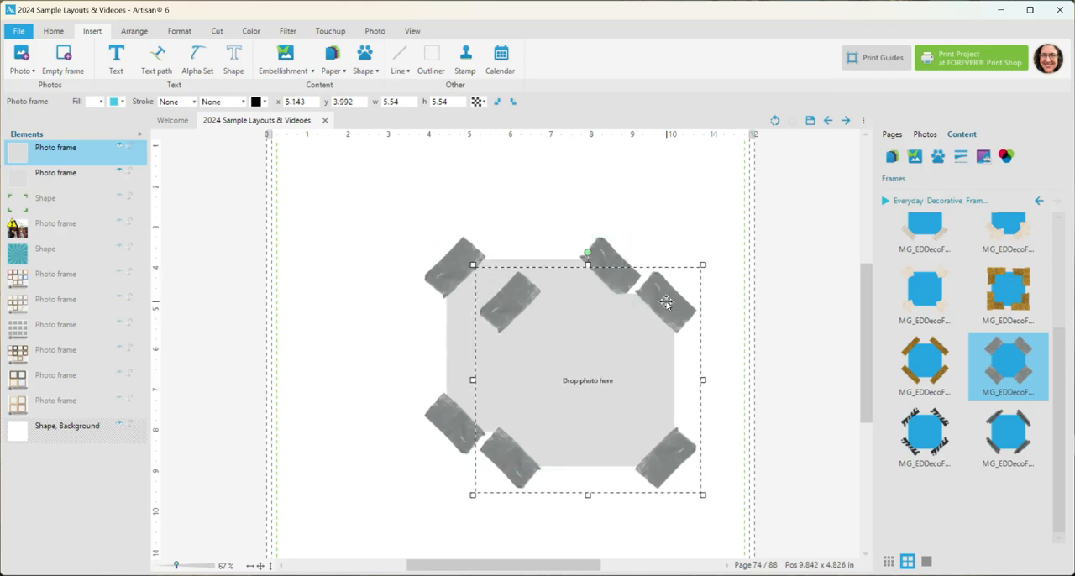
# Make the duplicate gray tape frame's fill transparent and flatten it
pyautogui.click(101, 101)
pyautogui.click(139, 145)
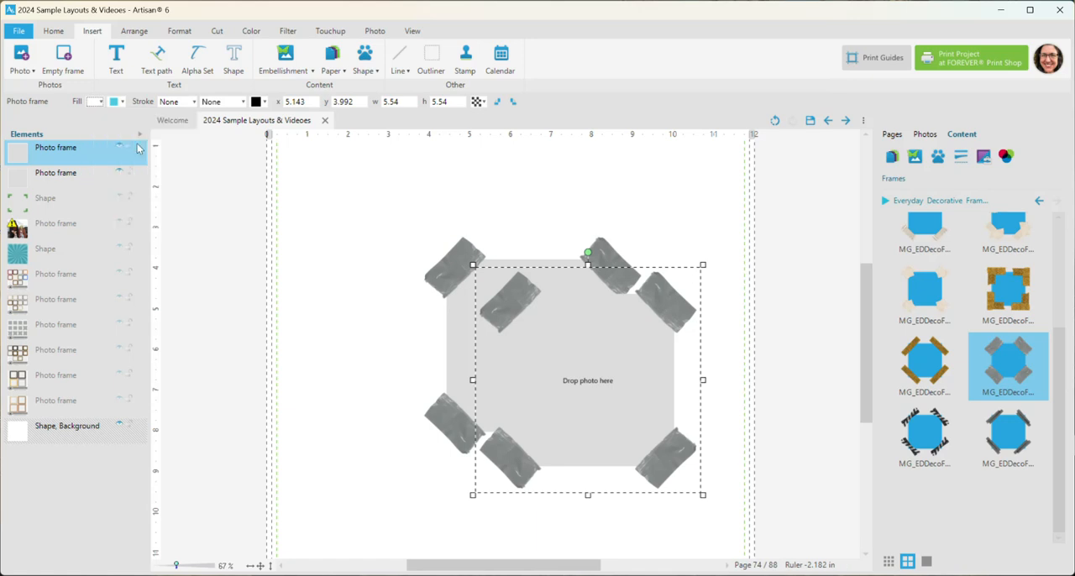
pyautogui.rightClick(87, 156)
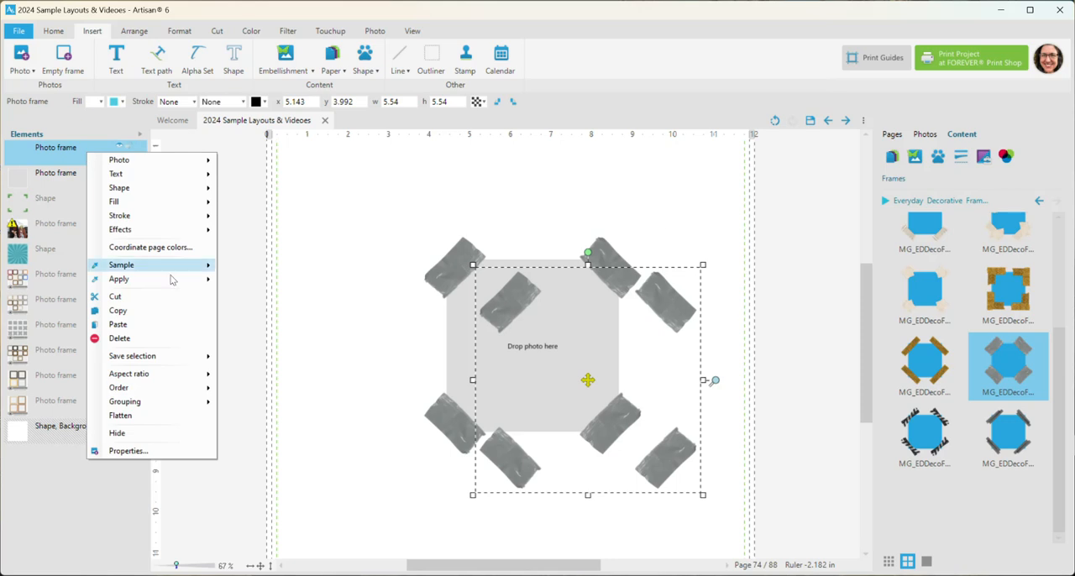
pyautogui.click(137, 417)
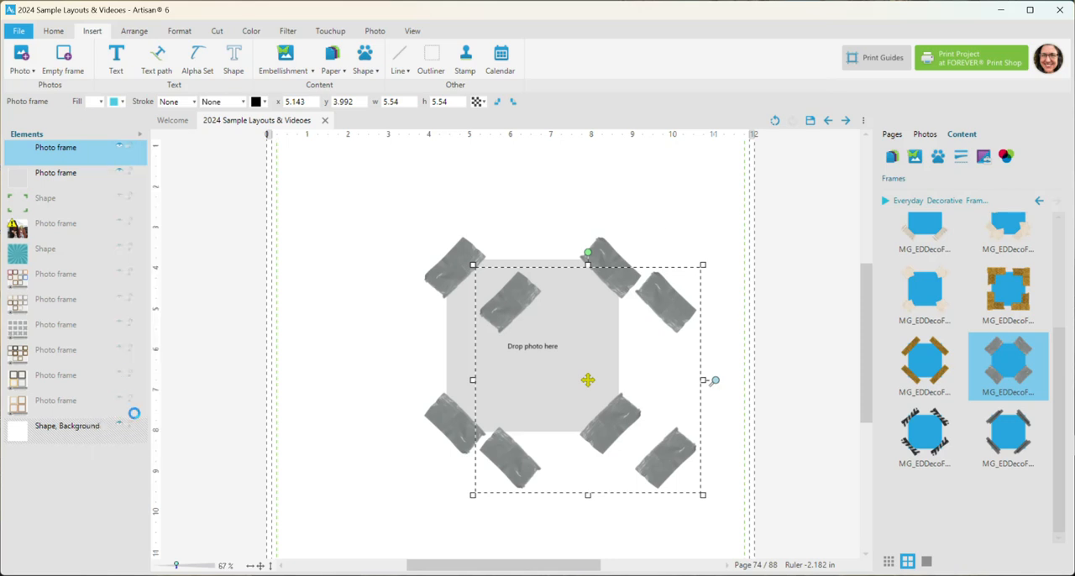
# Center the duplicate gray tape shape over the empty photo frame both horizontally and vertically
pyautogui.keyDown('ctrl'); pyautogui.click(437, 278); pyautogui.keyUp('ctrl')
pyautogui.click(98, 102)
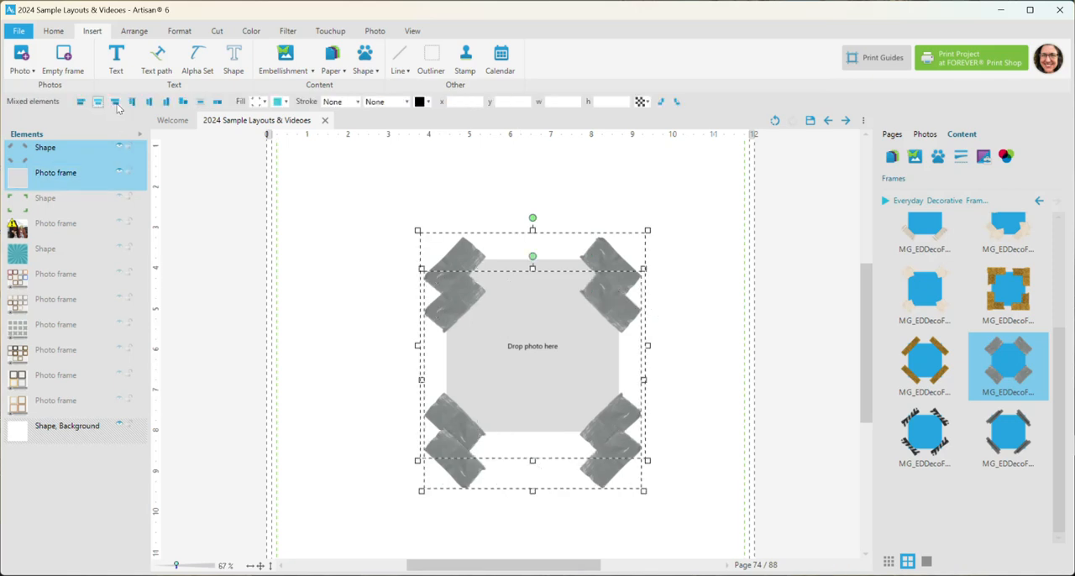
pyautogui.click(151, 102)
pyautogui.click(221, 265)
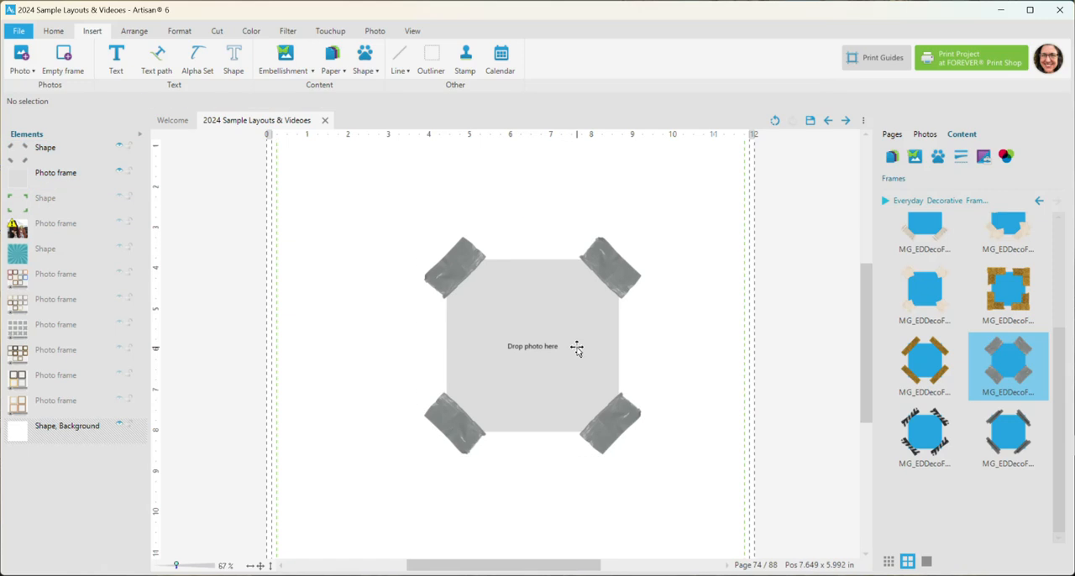
# Apply the Sepia filter to the flattened gray tape shape
pyautogui.click(73, 154)
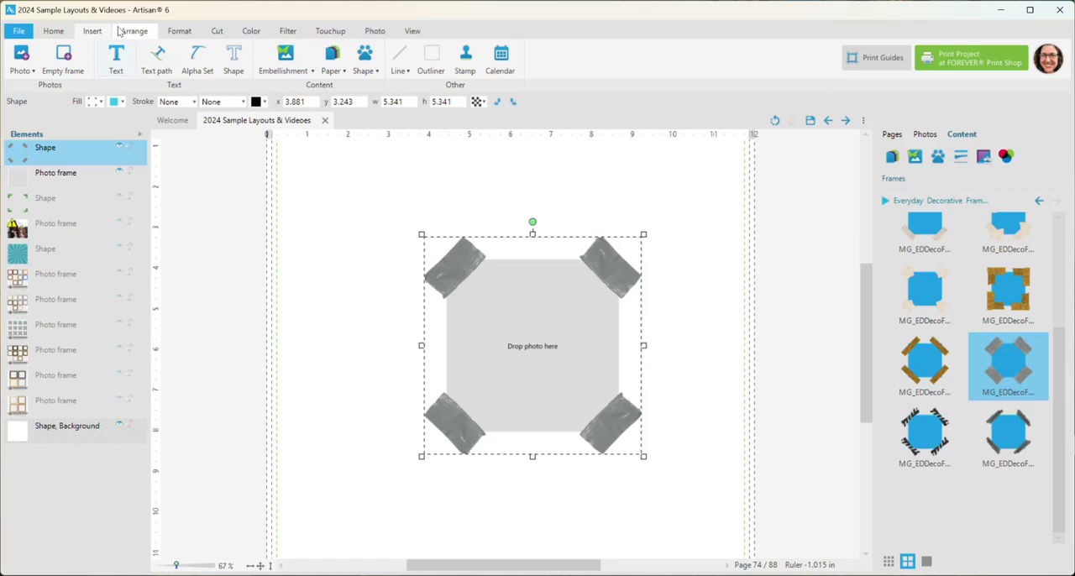
pyautogui.click(240, 33)
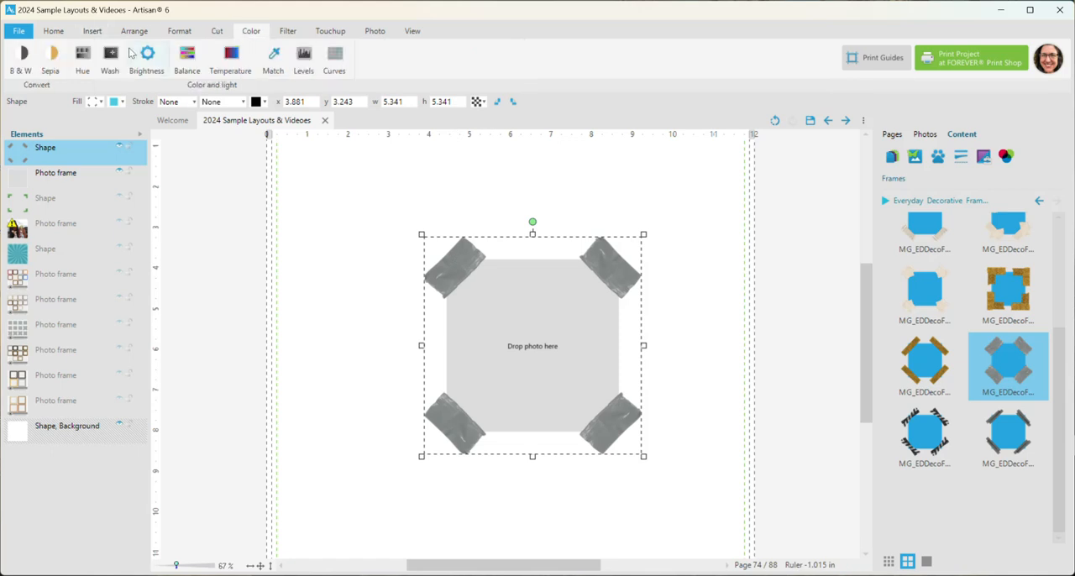
pyautogui.click(50, 60)
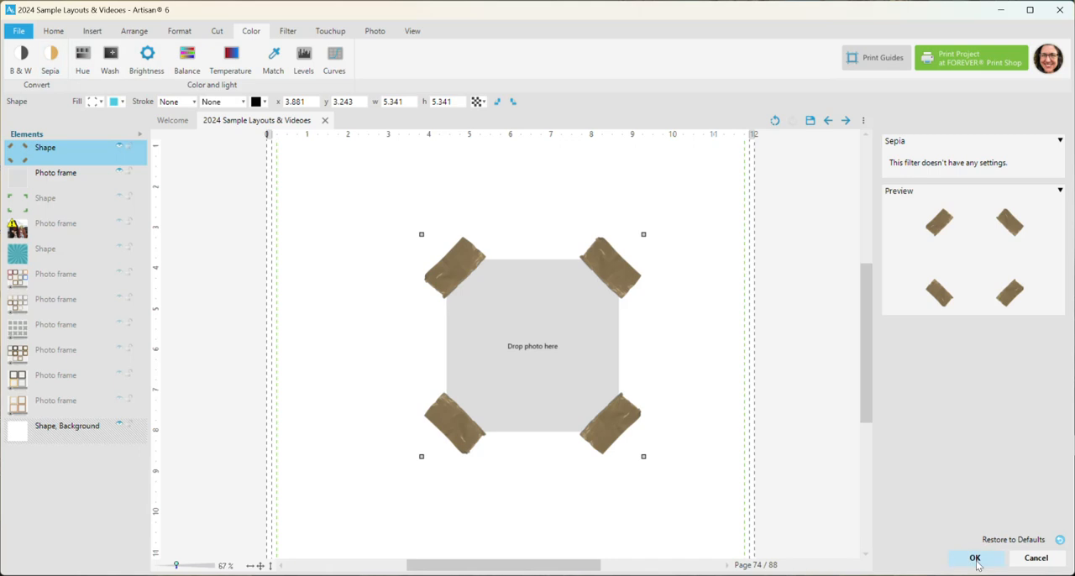
pyautogui.click(976, 561)
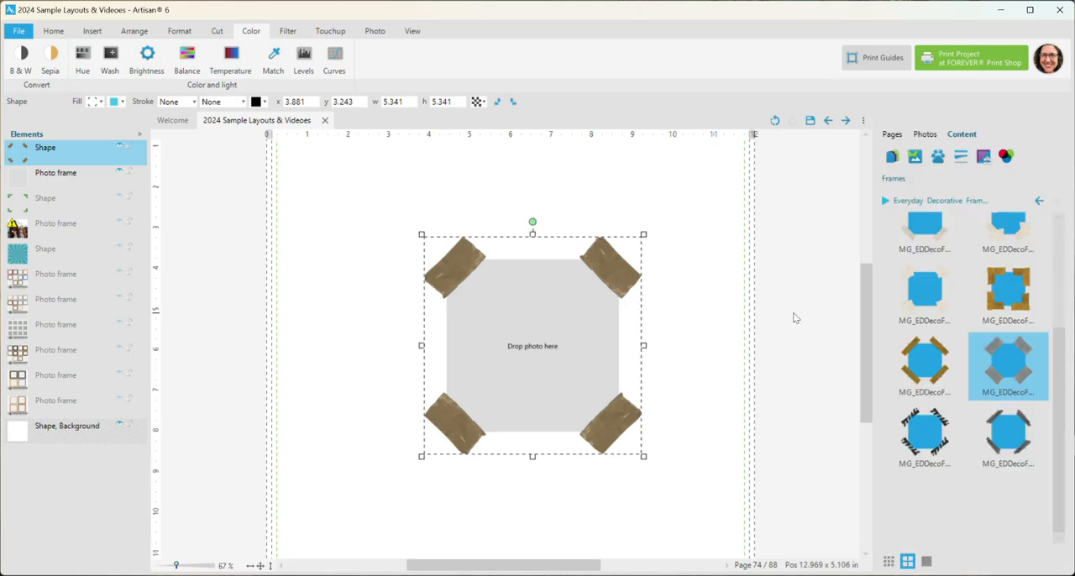
# Recolour the sepia tape shape to green with the Hue filter and move it down and right, off the photo frame's corners
pyautogui.click(82, 59)
pyautogui.click(975, 559)
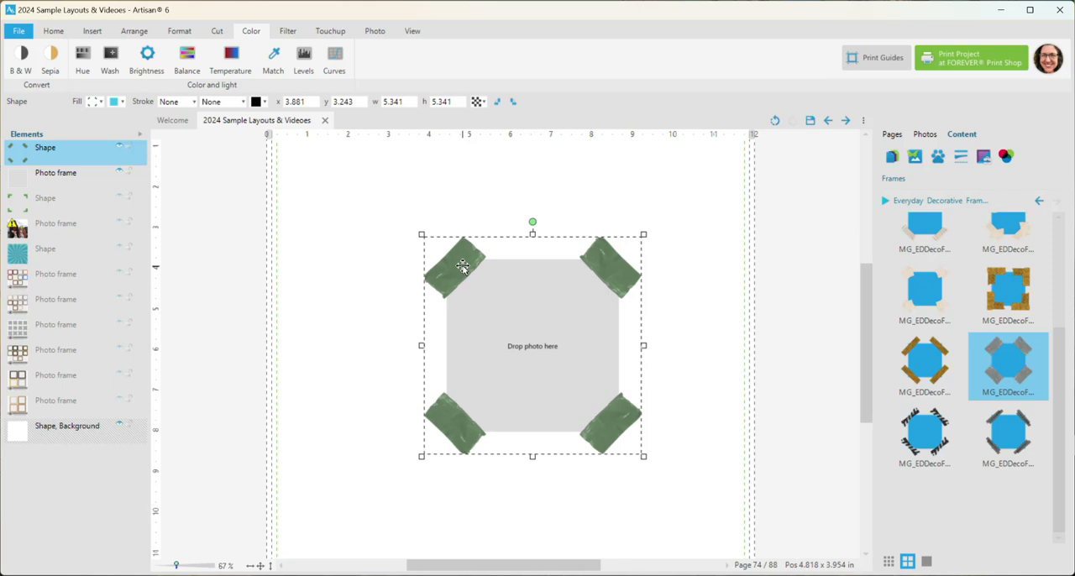
pyautogui.moveTo(461, 266); pyautogui.dragTo(601, 354)
# Try the black striped tape and a beige tape frame on the photo frame, and move the green tape shape to about x 6.34, y 3.99 in
pyautogui.click(611, 261)
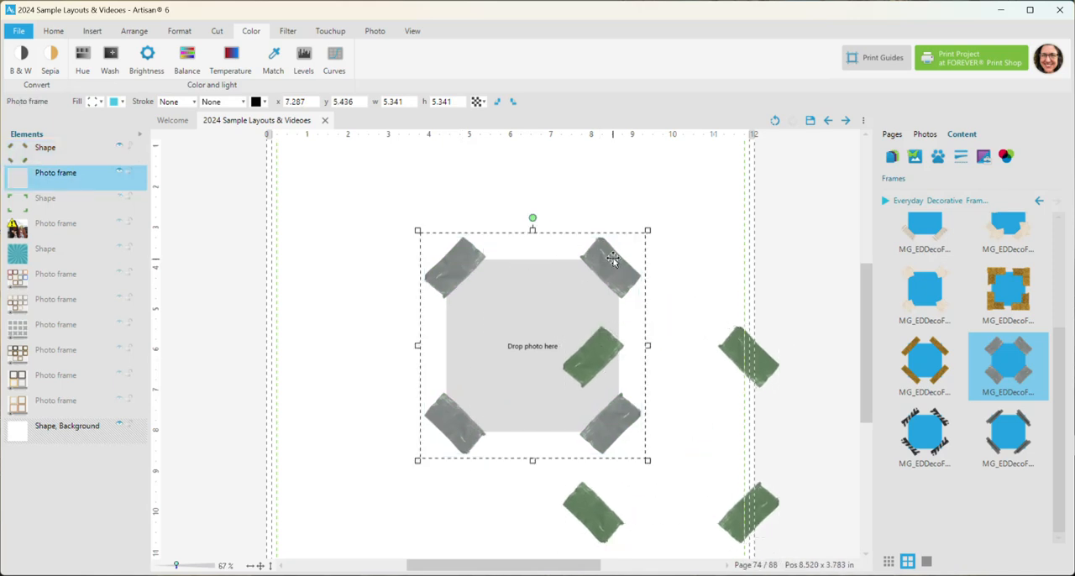
pyautogui.click(919, 438)
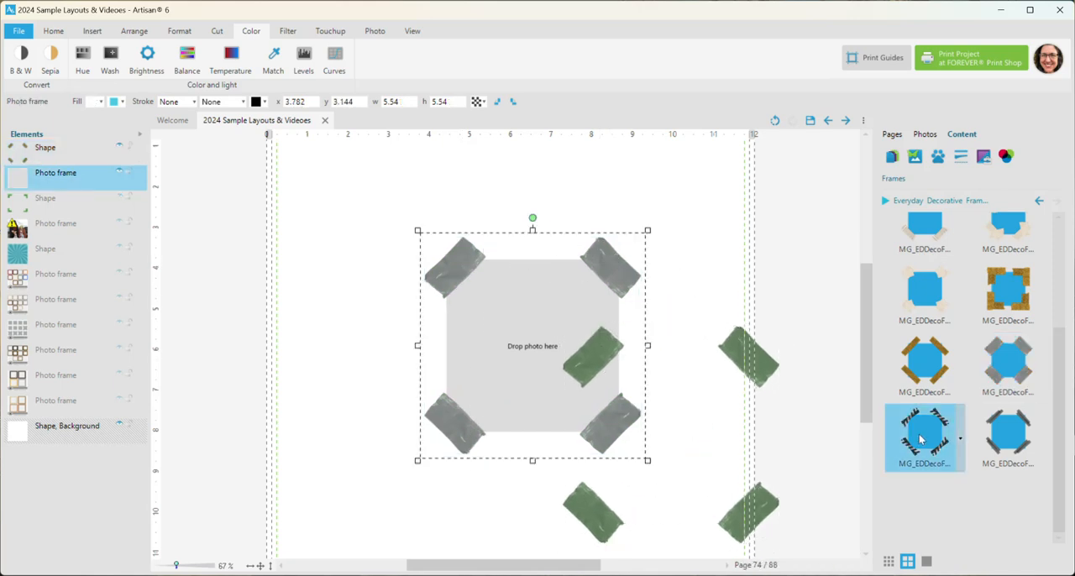
pyautogui.click(919, 242)
pyautogui.moveTo(748, 359); pyautogui.dragTo(708, 299)
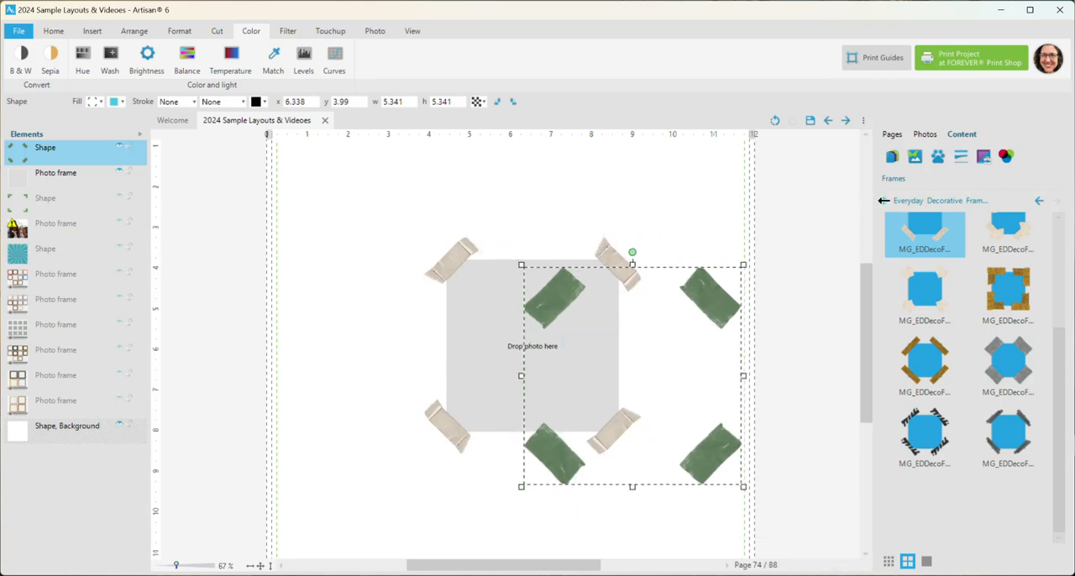
# Show the frames of the Everyday Decorative Frames - Canvas Kraft kit from the content library
pyautogui.click(928, 201)
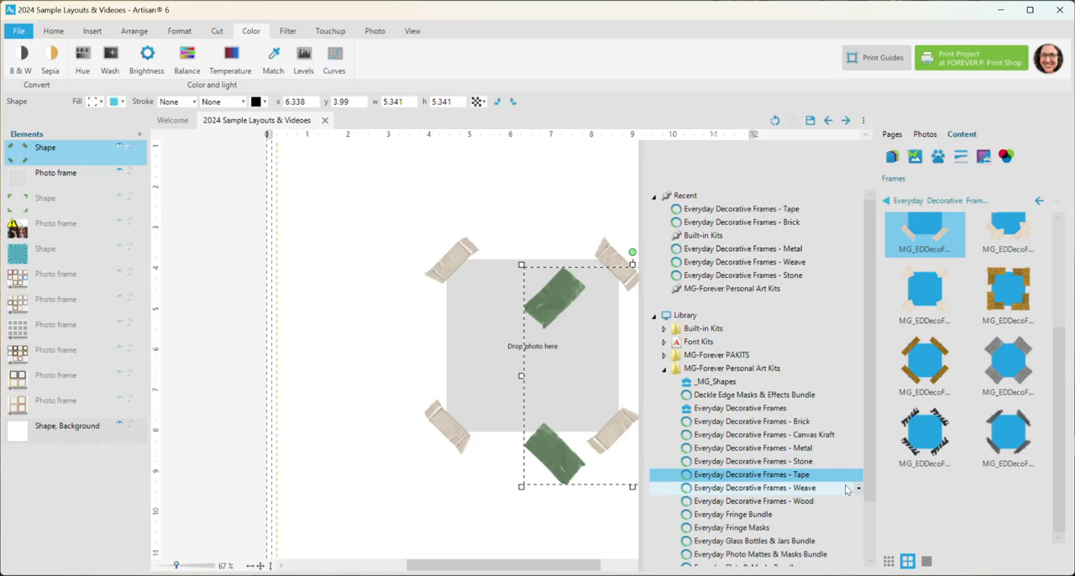
pyautogui.click(835, 438)
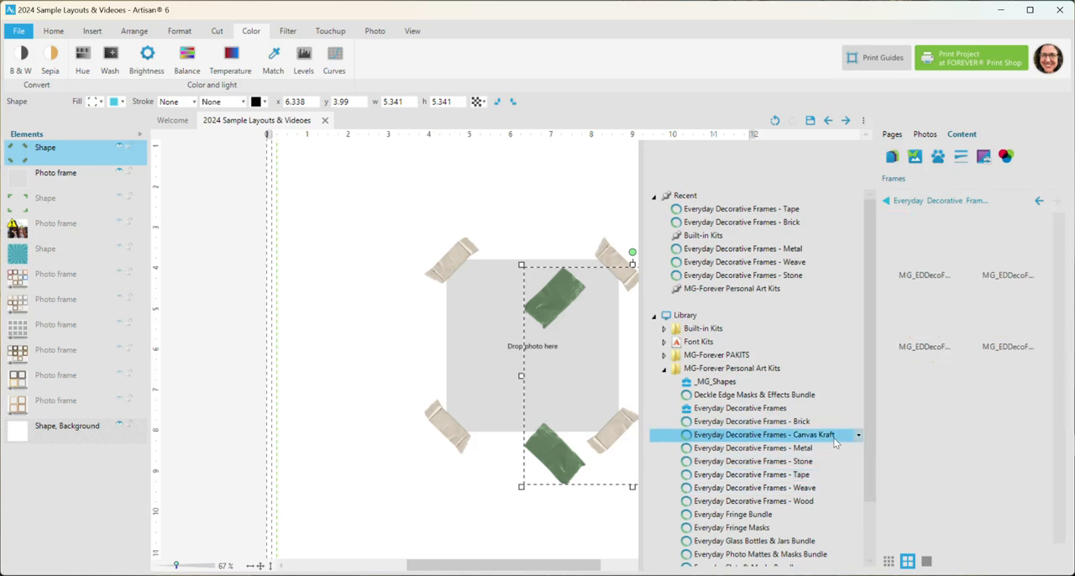
pyautogui.click(884, 200)
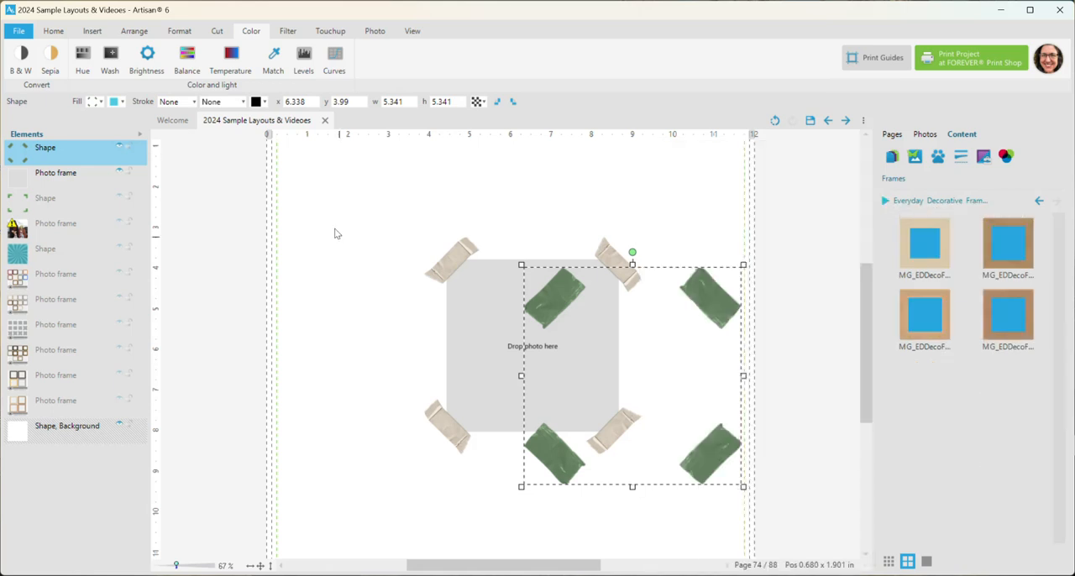
# Delete the green tape shape and move the beige-taped photo frame to about x 3.55, y 2.80 in
pyautogui.moveTo(550, 308); pyautogui.dragTo(562, 311)
pyautogui.press('Delete')
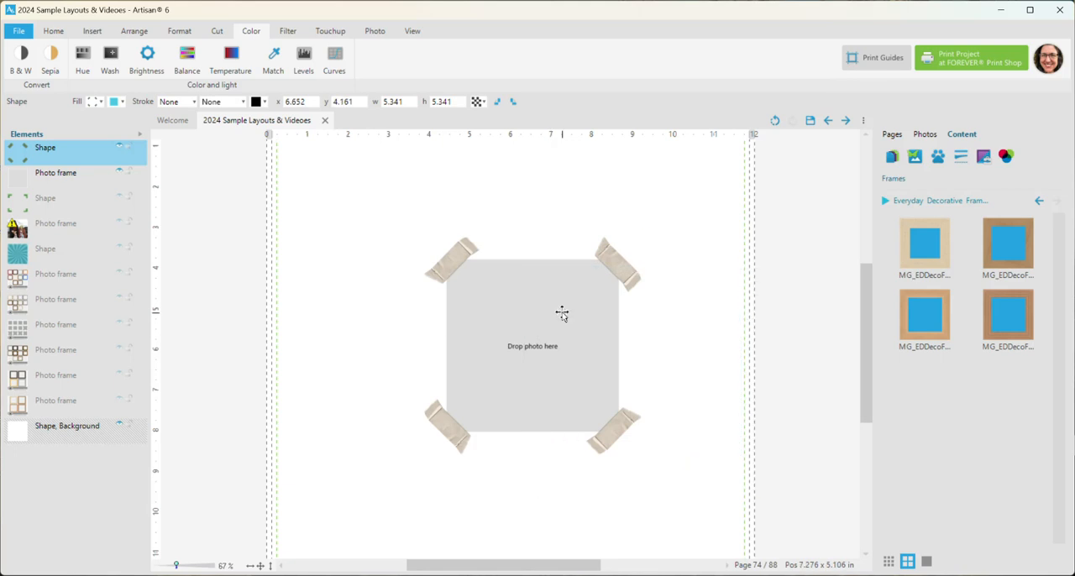
pyautogui.moveTo(621, 271); pyautogui.dragTo(611, 258)
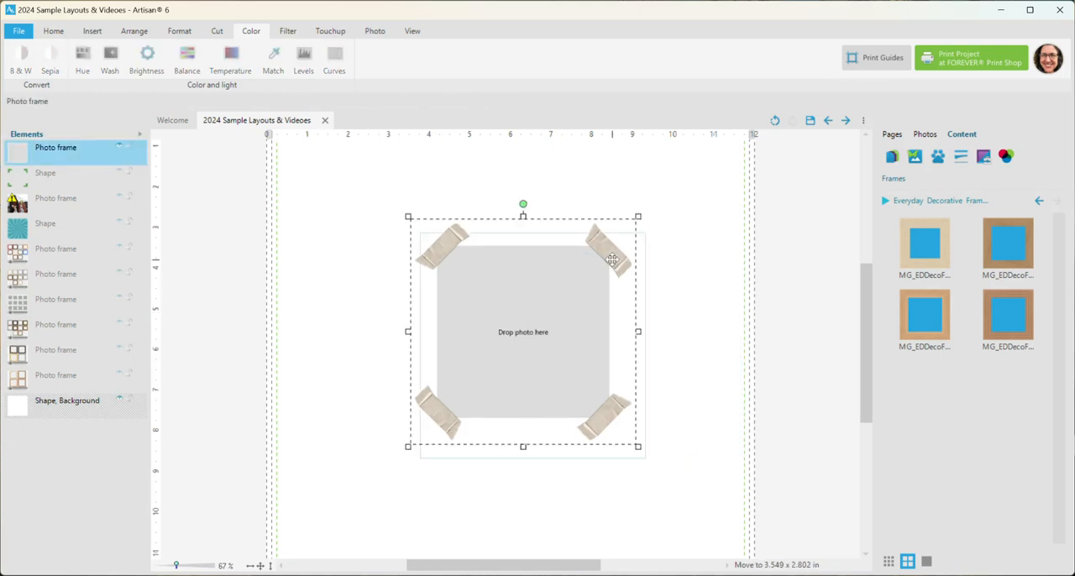
# Apply the light canvas frame to the photo frame and resize it to about 6.74 by 5.60 in
pyautogui.click(924, 248)
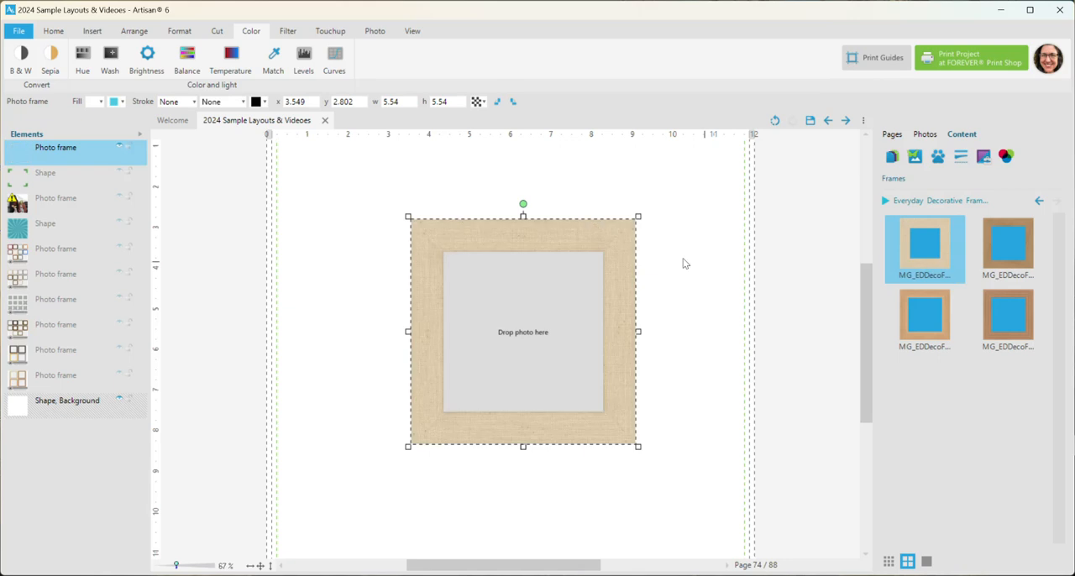
pyautogui.moveTo(408, 217); pyautogui.dragTo(359, 214)
# Try the tan and corrugated kraft frames, settle on the creased brown kraft frame, and move the photo frame to about x 2.57, y 2.93 in
pyautogui.click(936, 321)
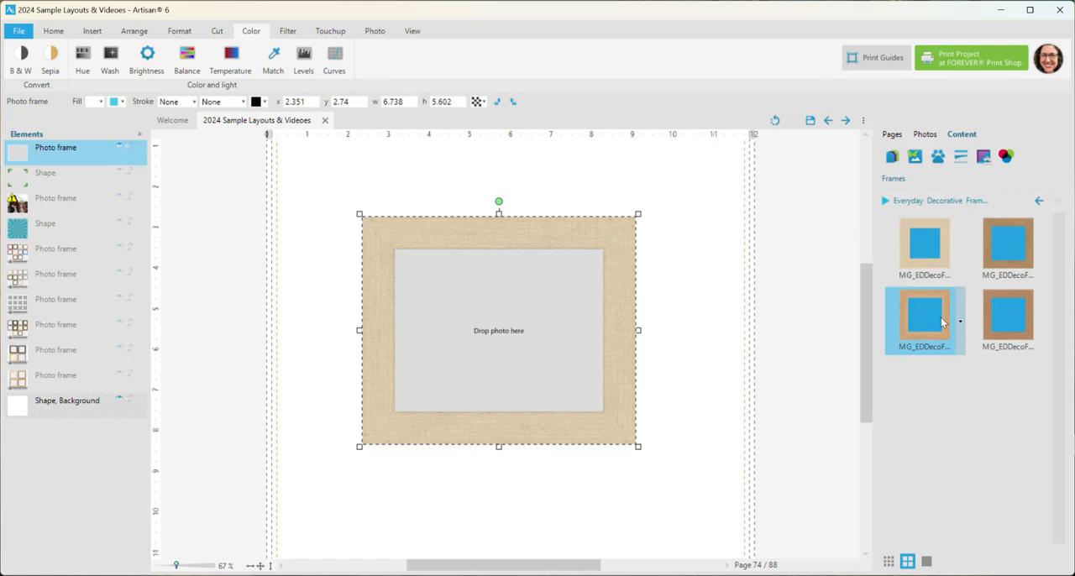
pyautogui.scroll(4, 470, 246)
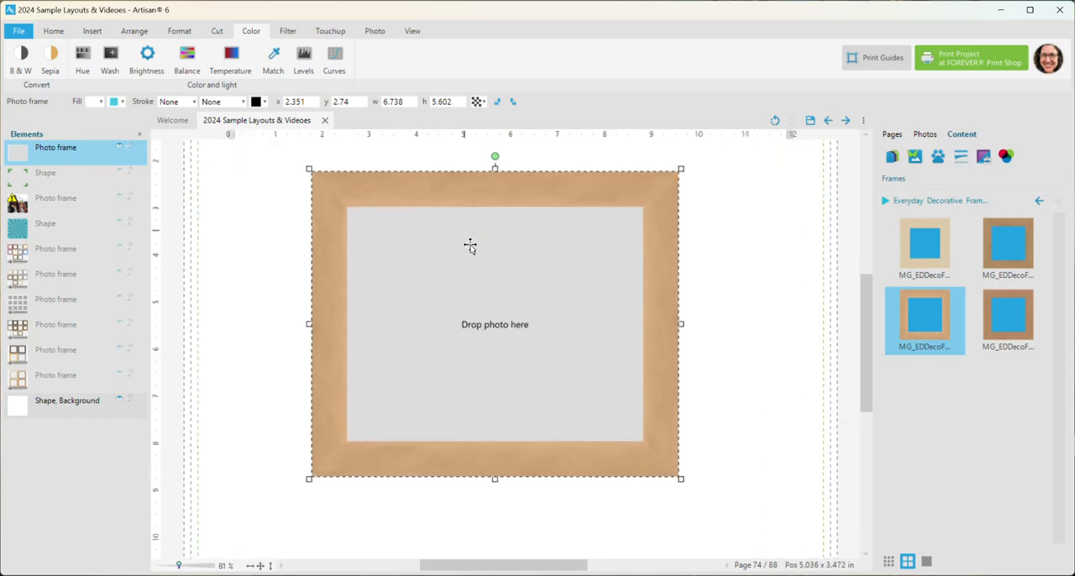
pyautogui.click(989, 322)
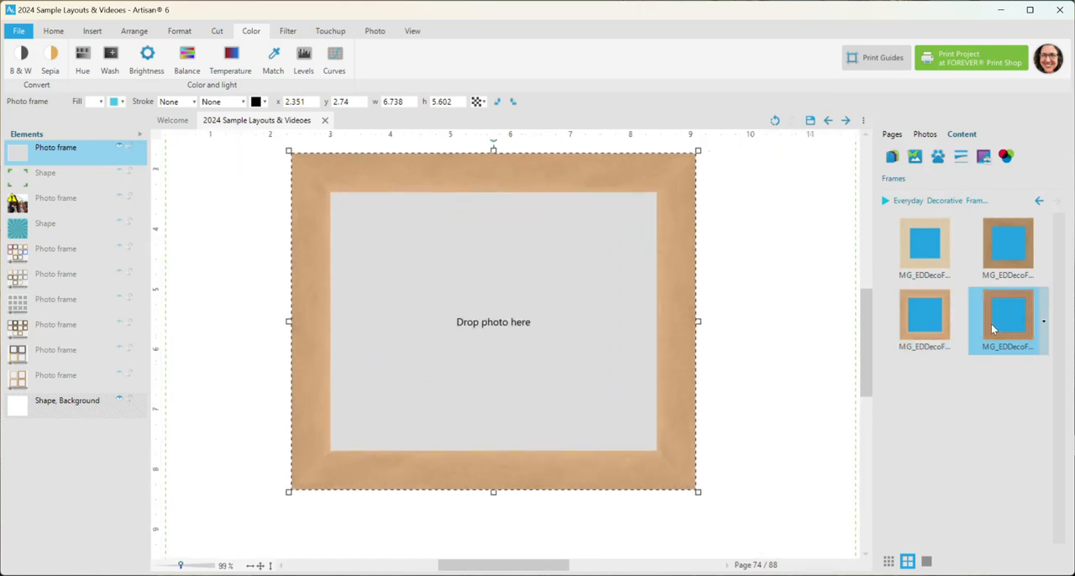
pyautogui.moveTo(677, 230); pyautogui.dragTo(690, 242)
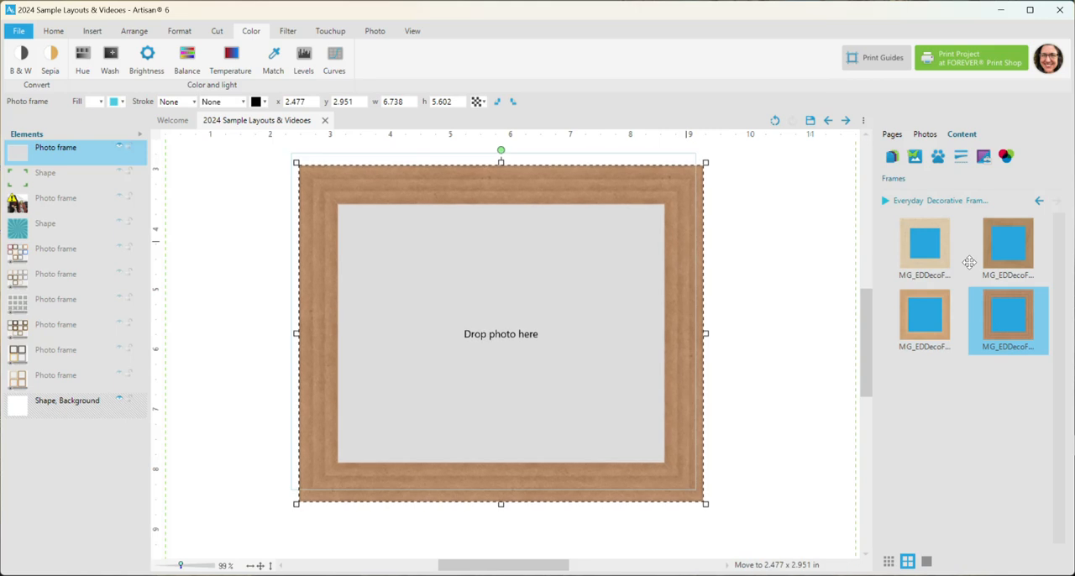
pyautogui.click(997, 261)
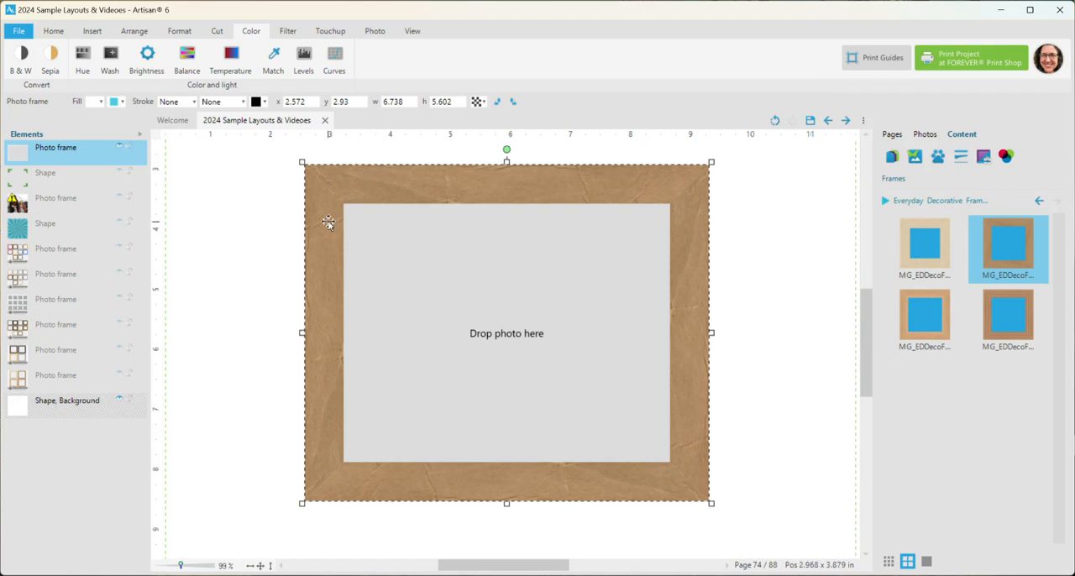
# Delete the photo frame with the creased brown kraft frame from the page
pyautogui.click(260, 566)
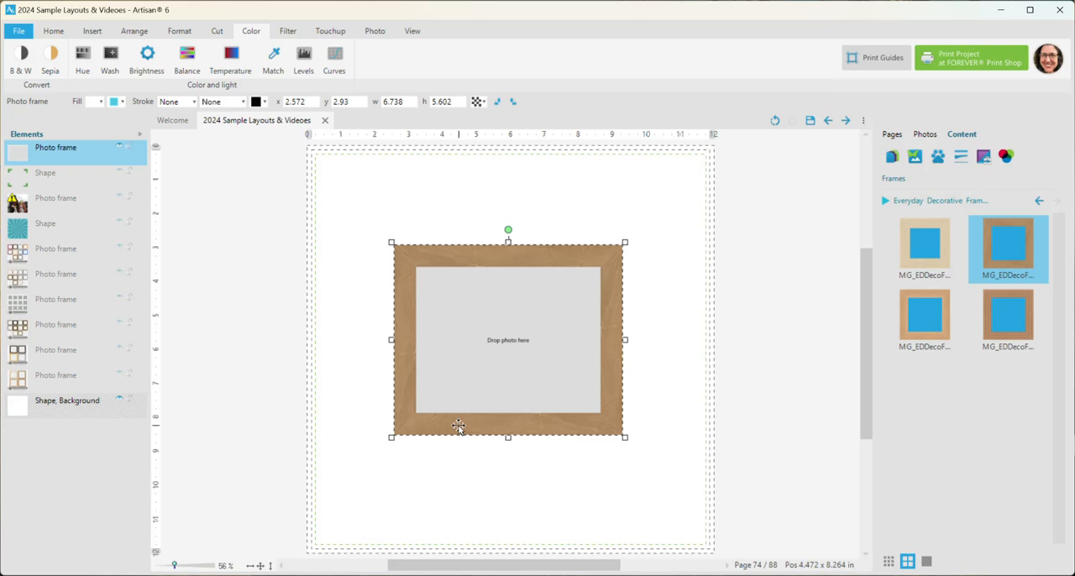
pyautogui.press('Delete')
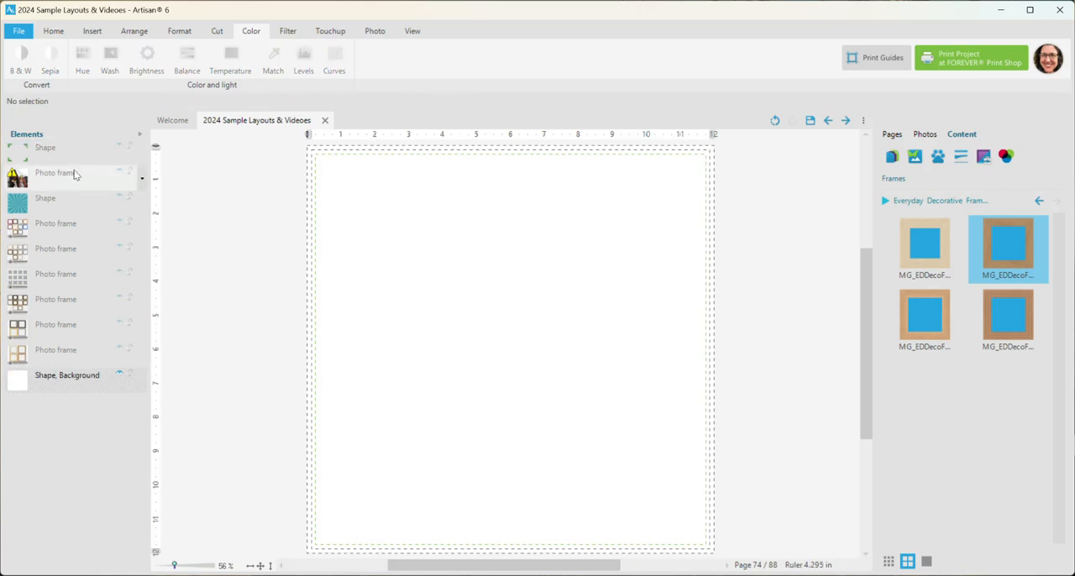
# Show the hidden teal sunburst shape and apply the light canvas frame around it
pyautogui.click(120, 199)
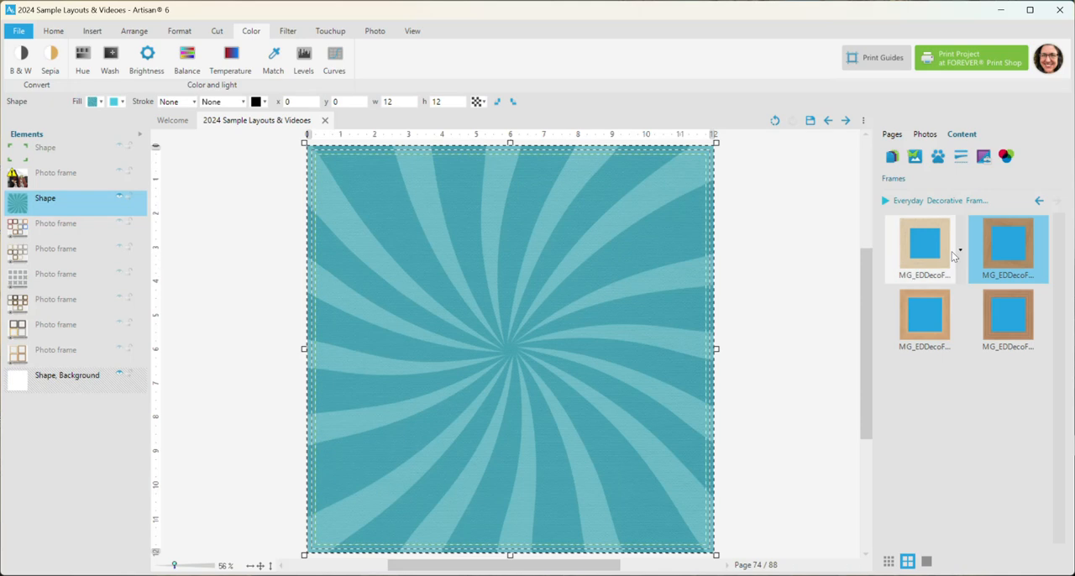
pyautogui.doubleClick(927, 253)
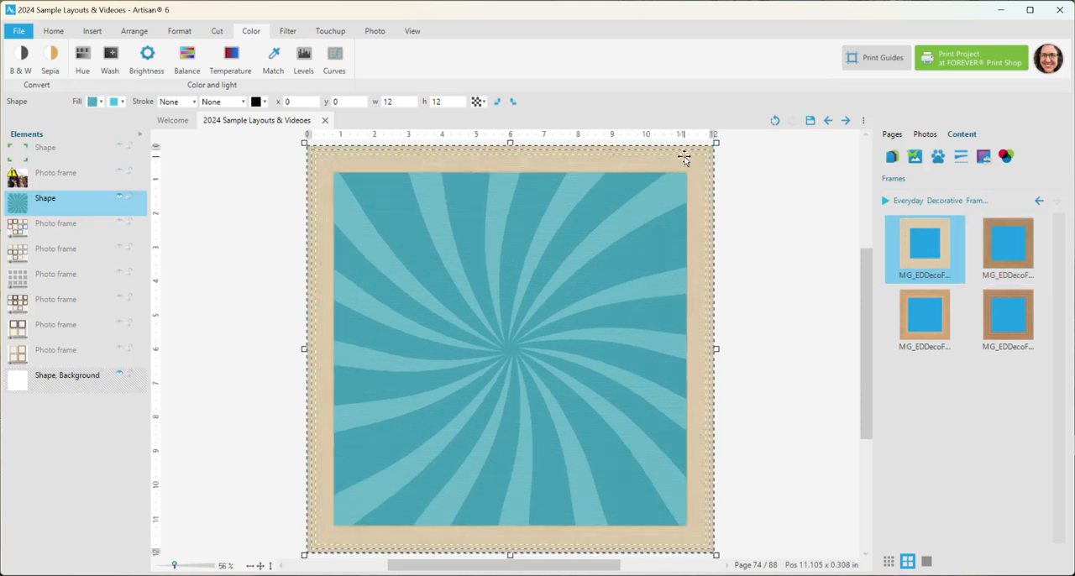